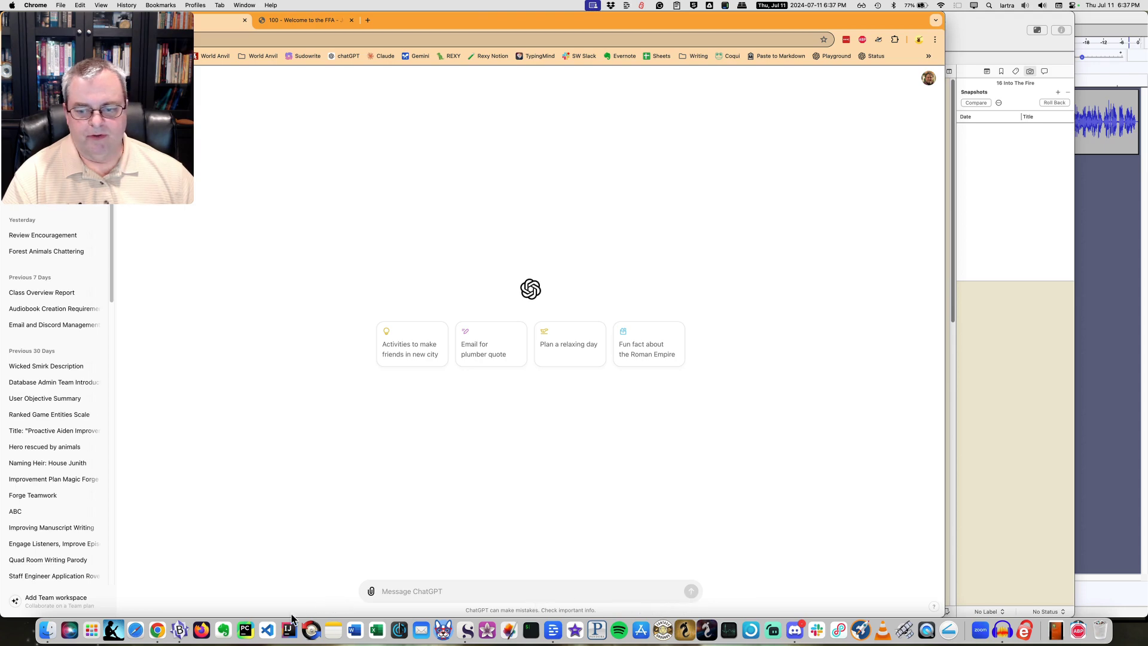
Step: Copy the full text of Scrivener's 15 NPC Level 0 chapter and return to the ChatGPT message box
click(466, 631)
click(320, 155)
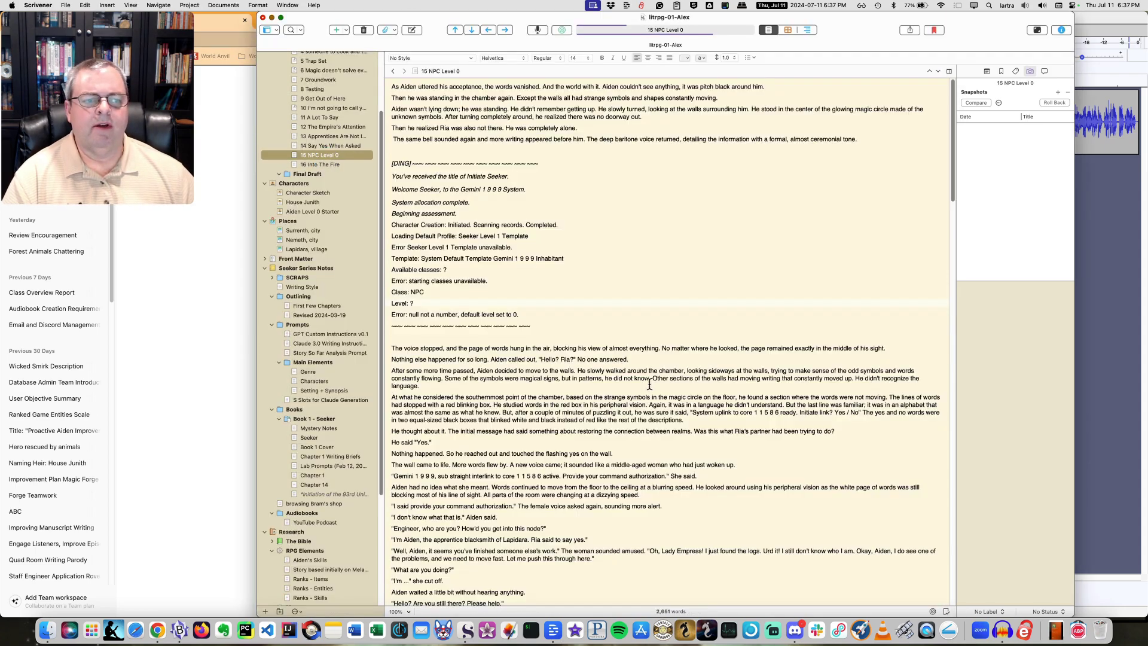
scroll(622, 357, down, 20)
scroll(621, 358, up, 20)
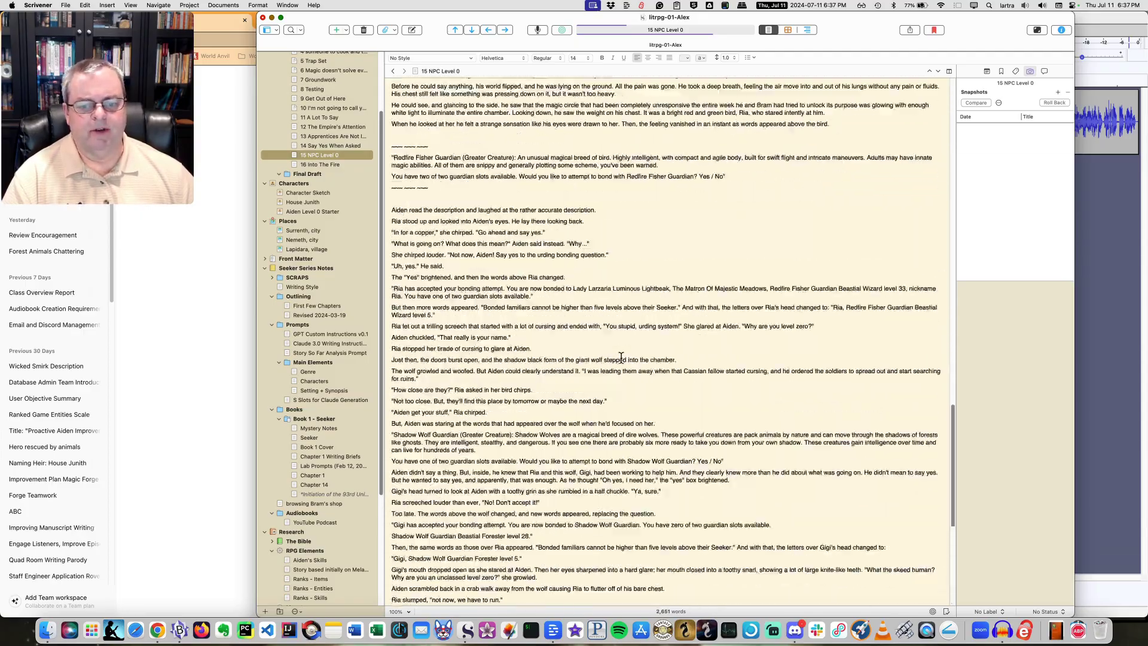
click(559, 246)
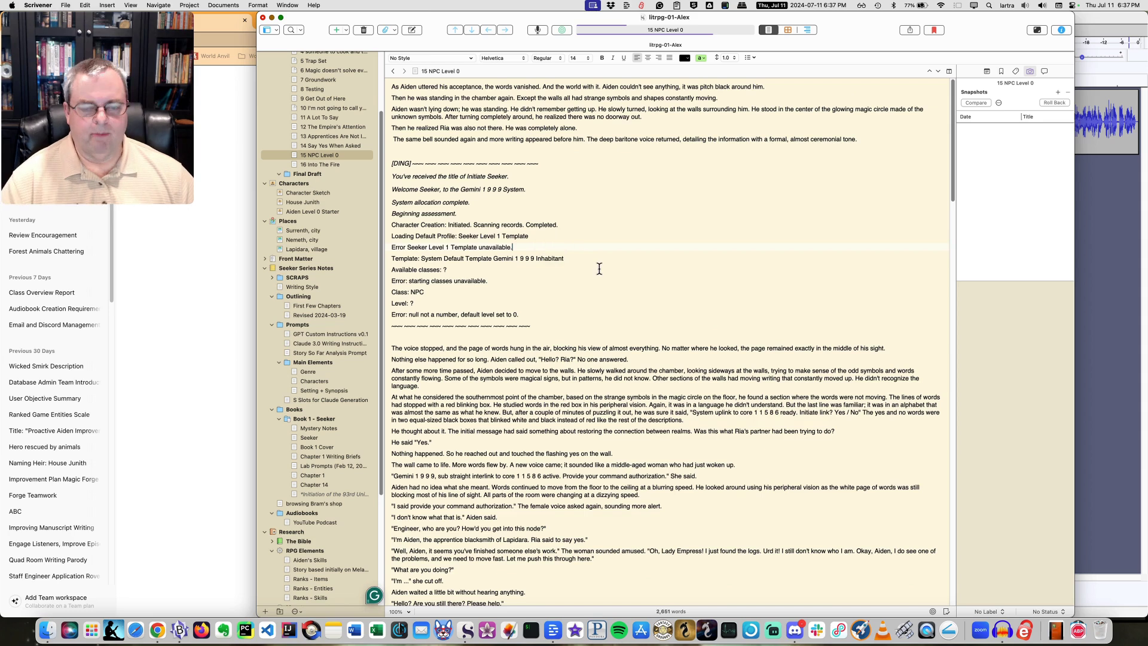
key(super+a)
key(super+c)
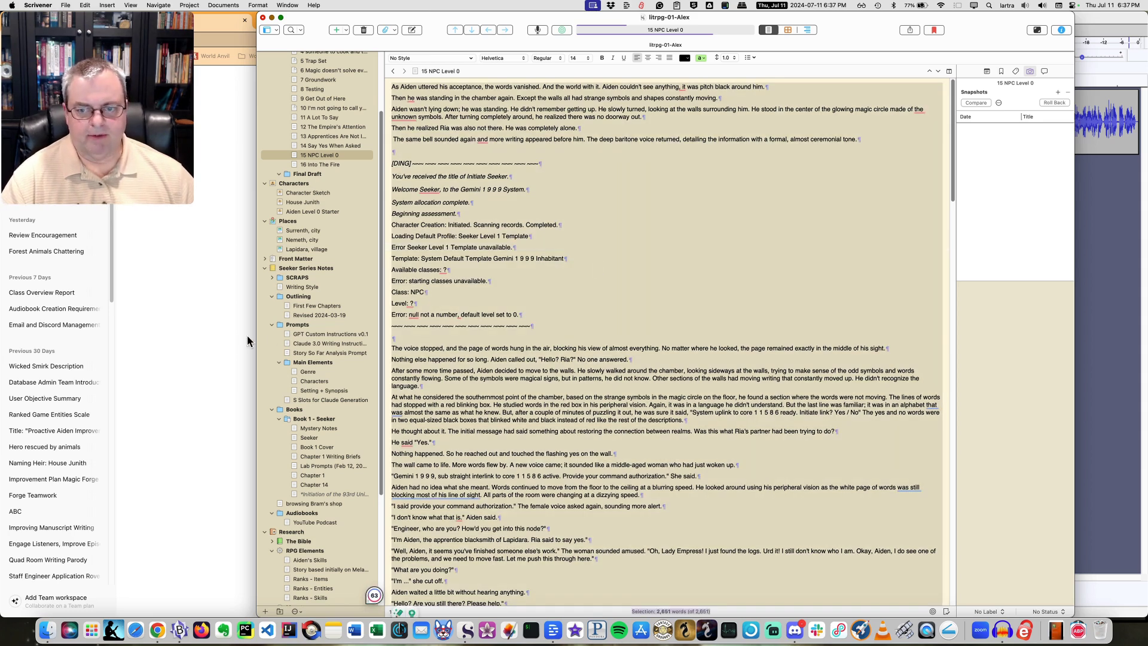
click(192, 341)
click(430, 589)
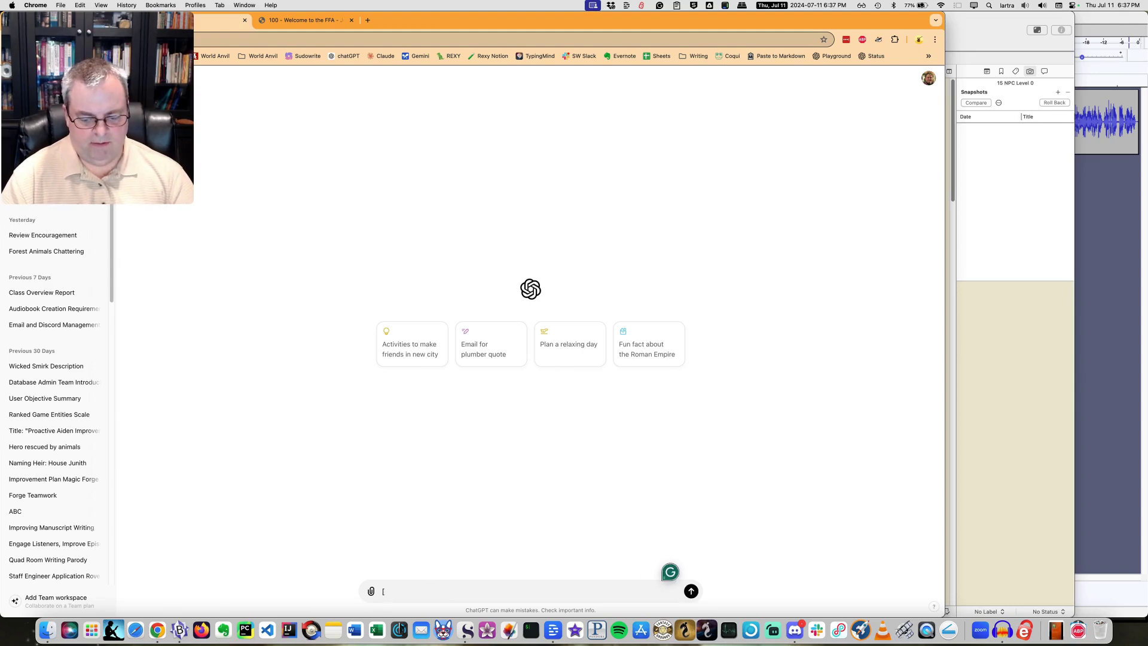
Step: Paste the chapter between [Chapter 15] and [/Chapter 15] tags, then add a [Chapter 16] line
text([Chapter 15)
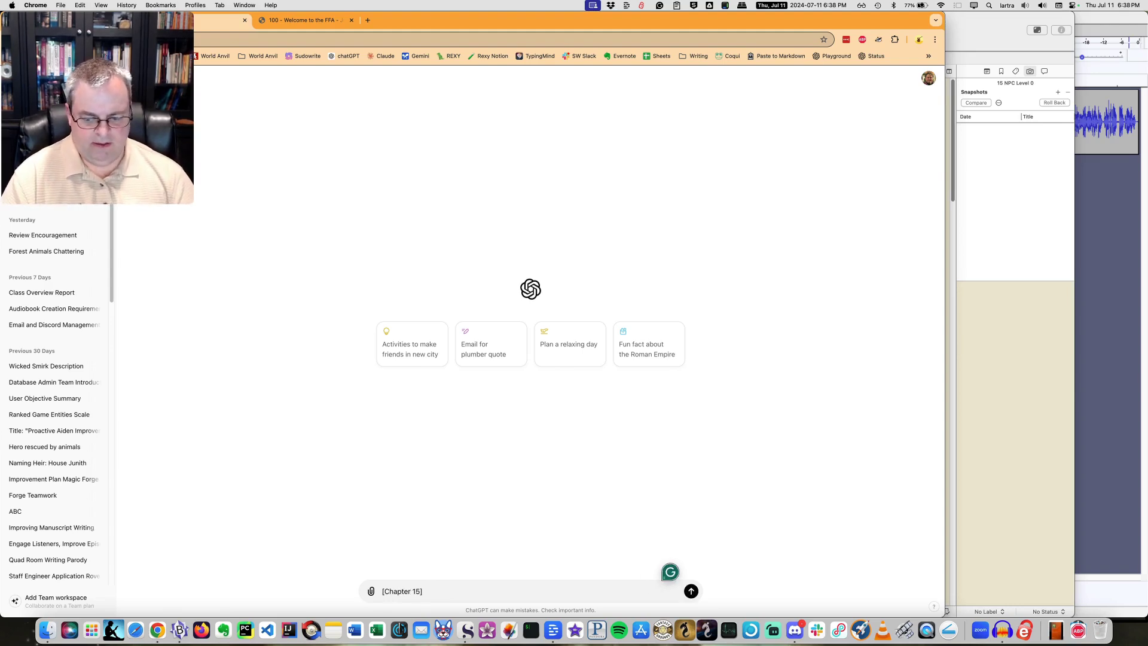
text(])
key(super+Tab)
key(super+Tab)
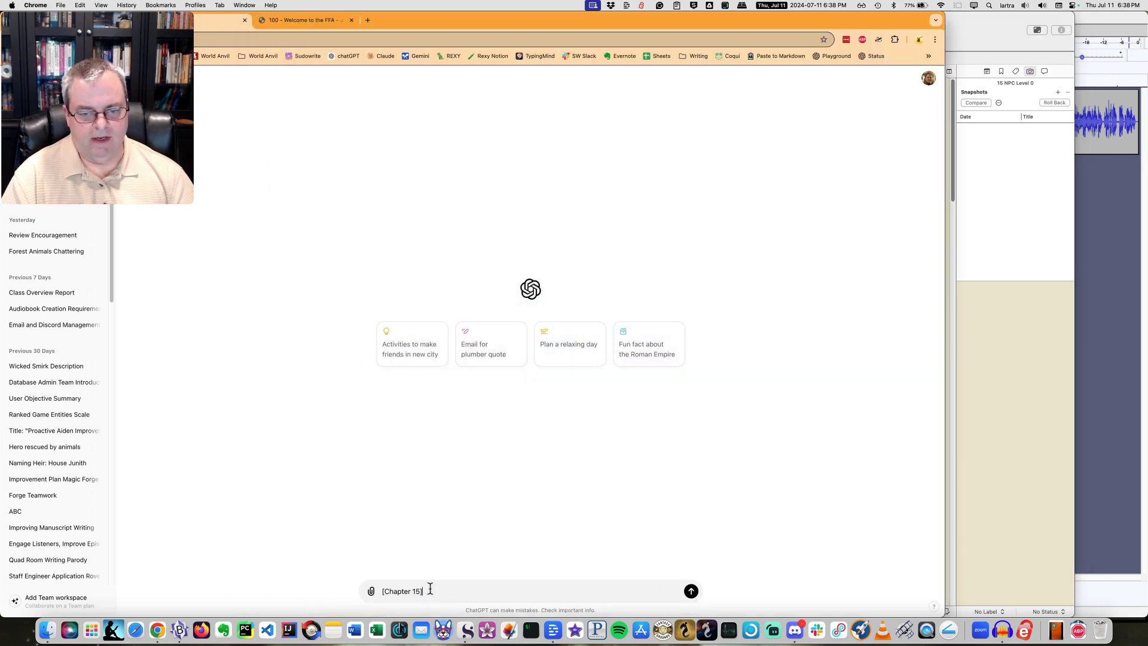
key(shift+Return)
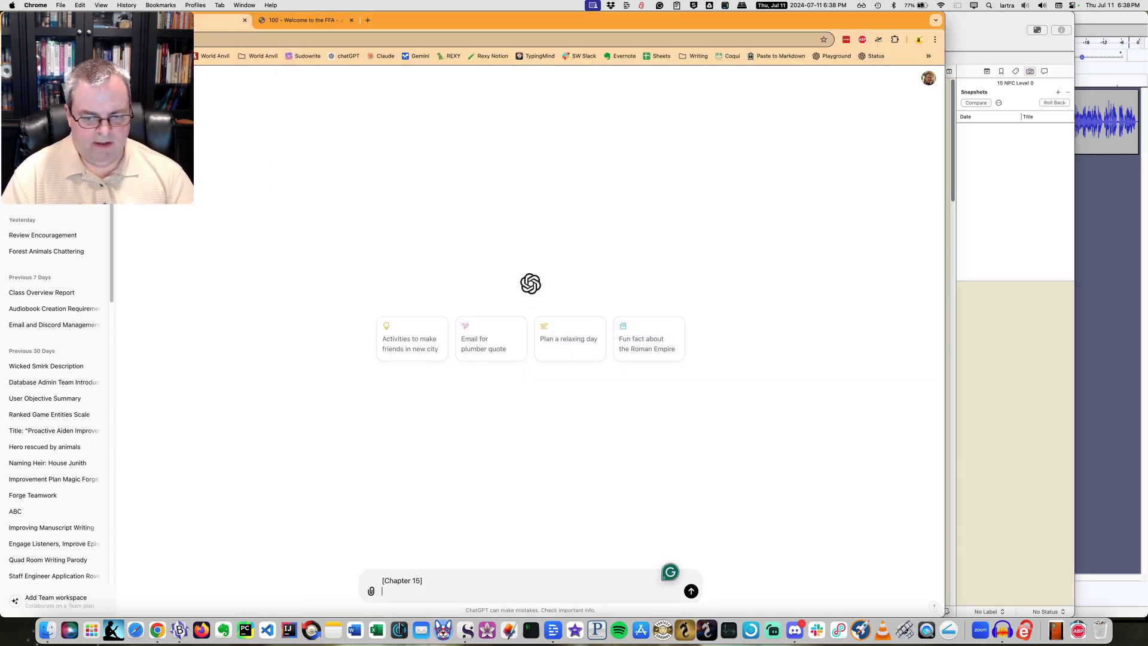
key(super+v)
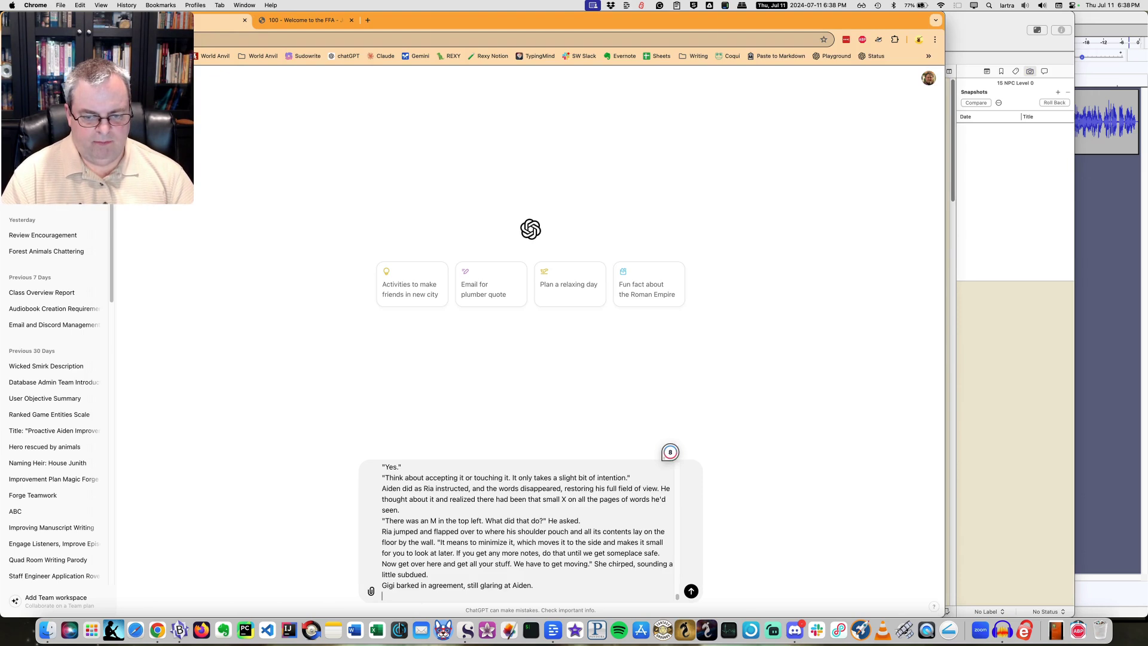
text([/)
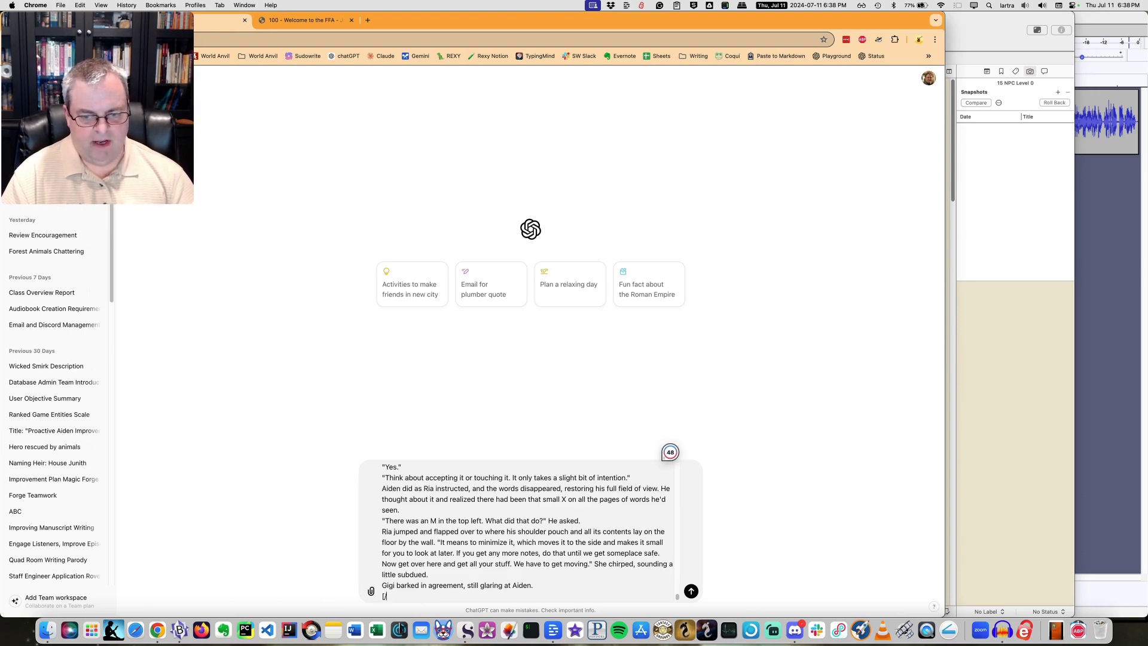
text(Chapter )
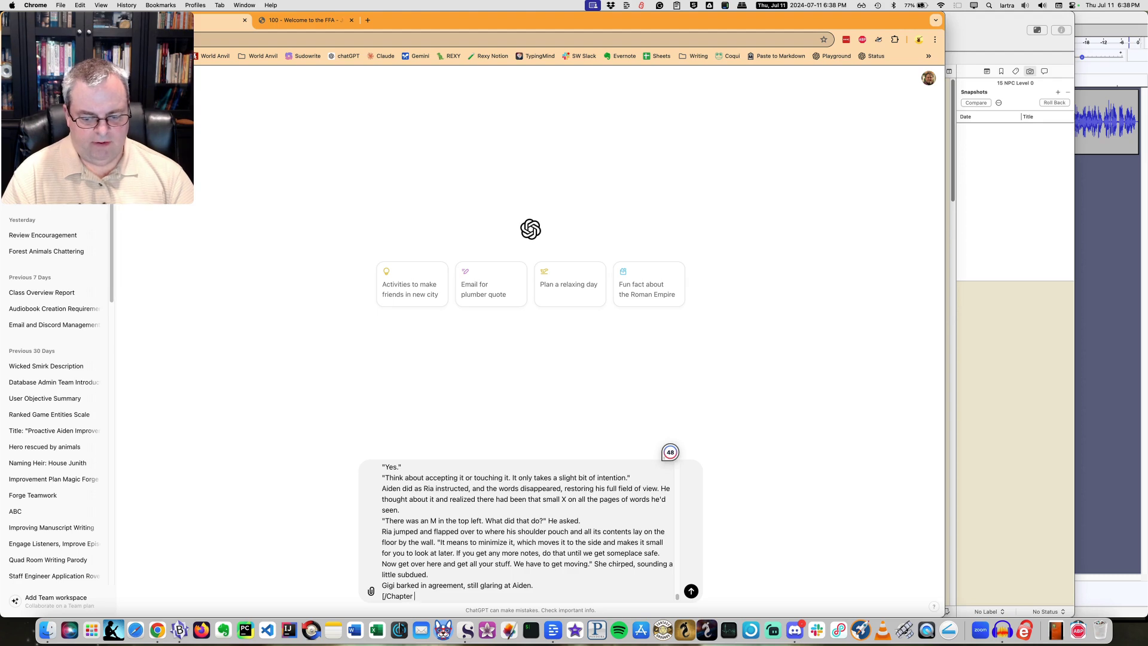
text(15])
key(shift+Return)
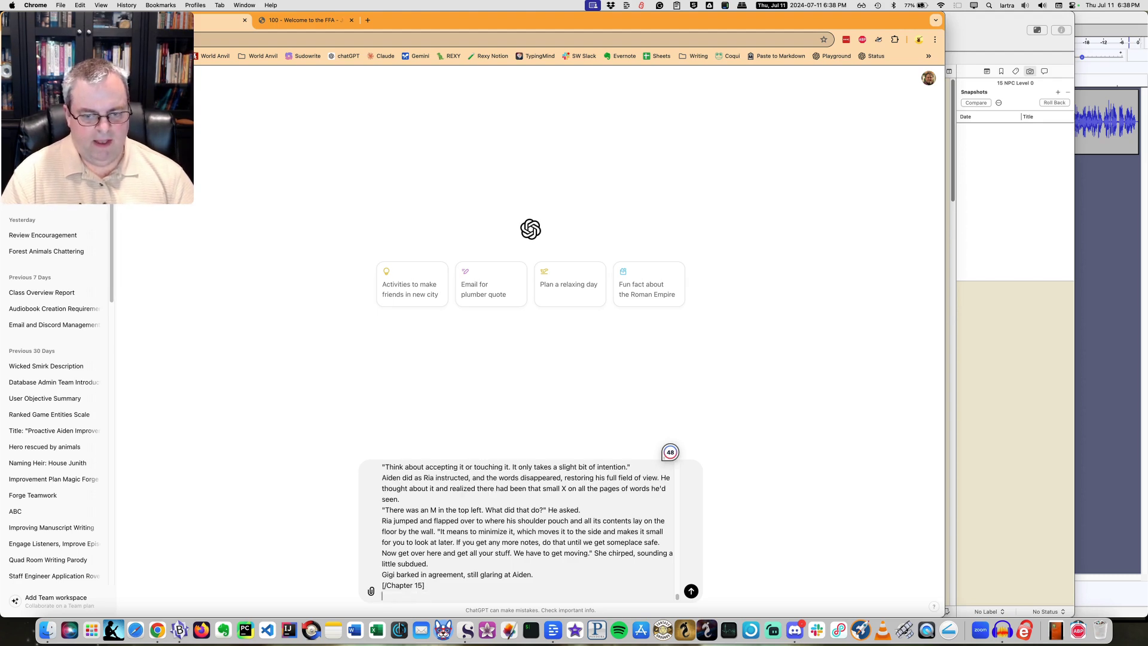
text({Cha)
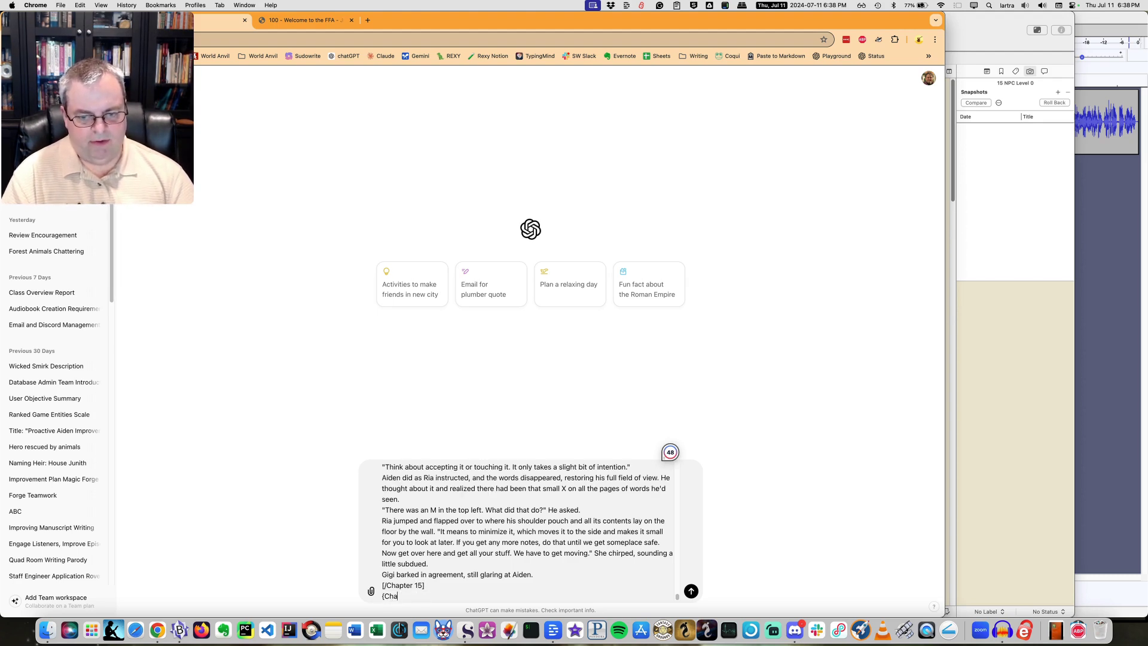
key(BackSpace)
key(BackSpace)
key(BackSpace)
key(BackSpace)
text([)
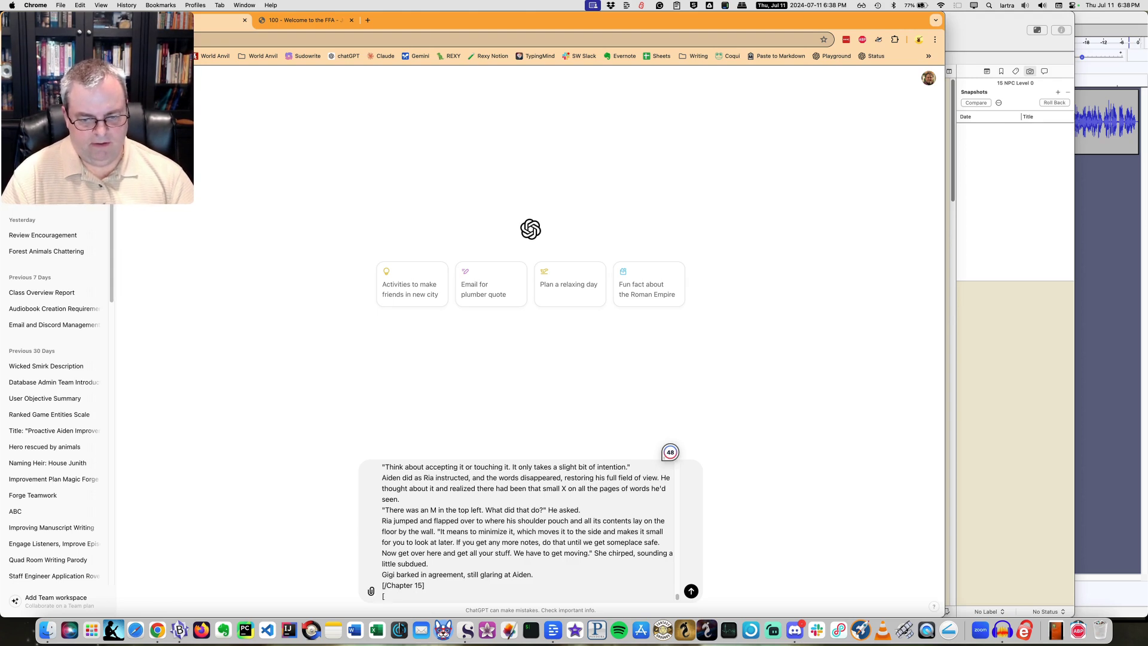
text(Chapter 16])
key(shift+Return)
Step: Copy the full text of the 16 Into The Fire chapter from Scrivener
key(super+Tab)
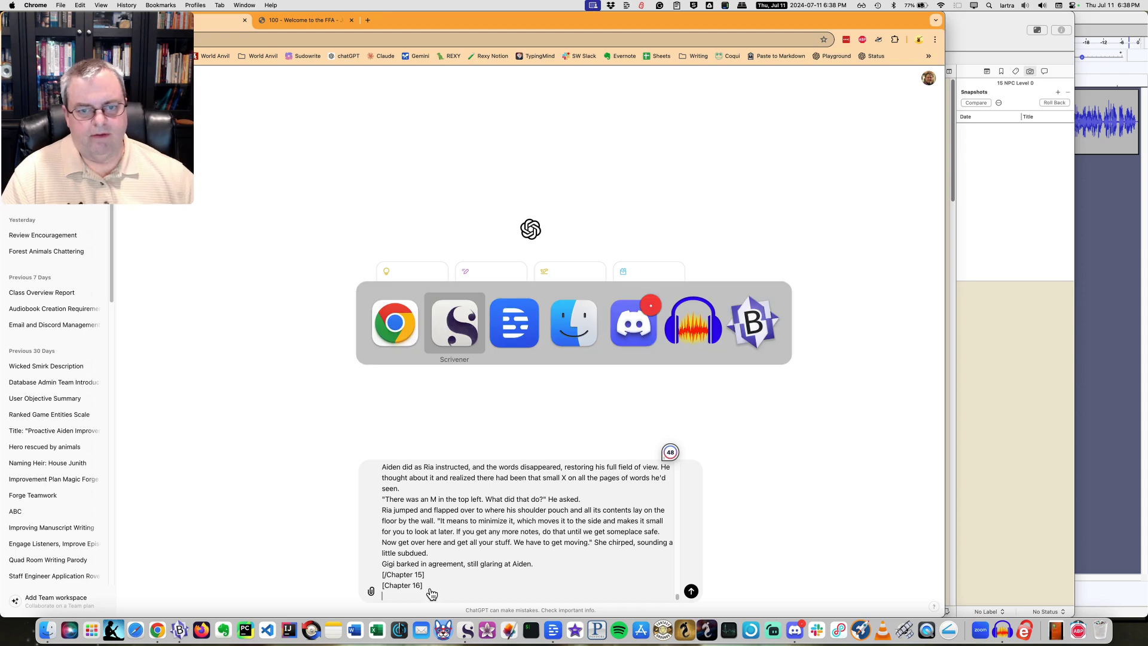
click(323, 164)
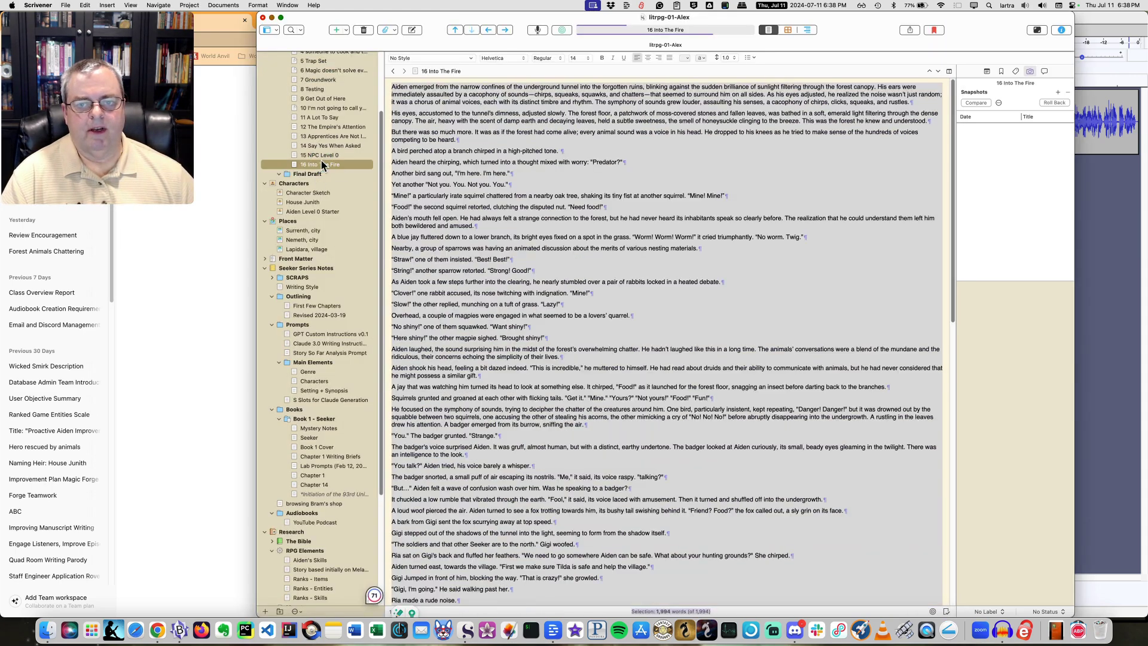
click(425, 194)
key(super+a)
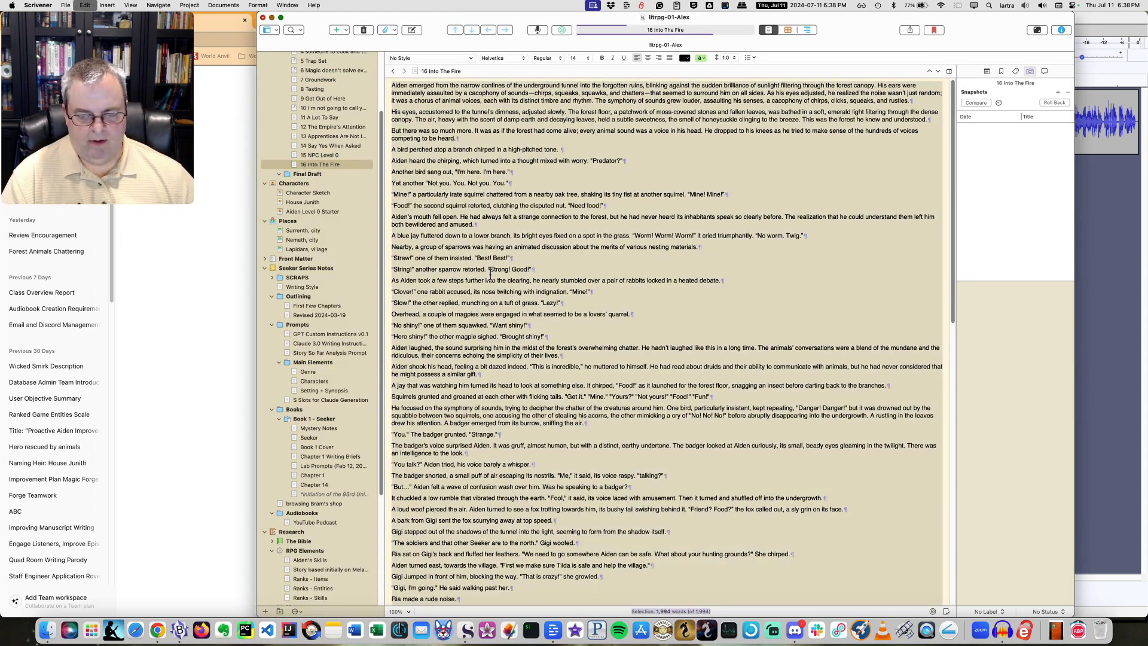
key(super+c)
key(super+Tab)
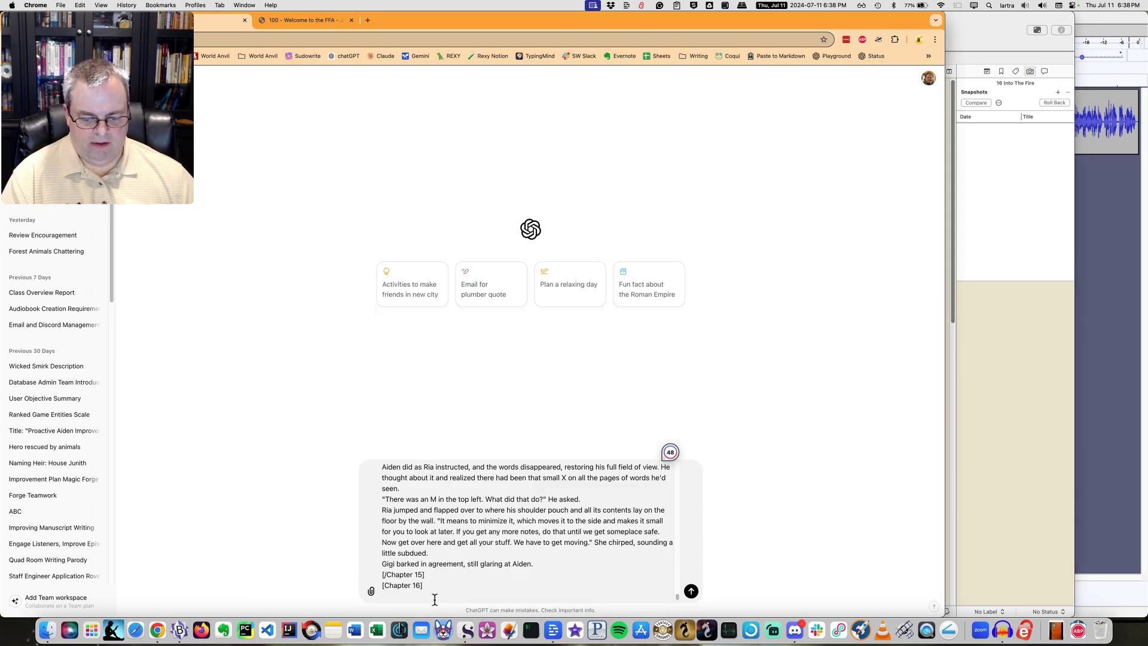
Step: Change the closing tag to [/Chapter 16] and open the message with 'Please read the last two chapters:'
key(super+BackSpace)
key(BackSpace)
key(super+BackSpace)
text([)
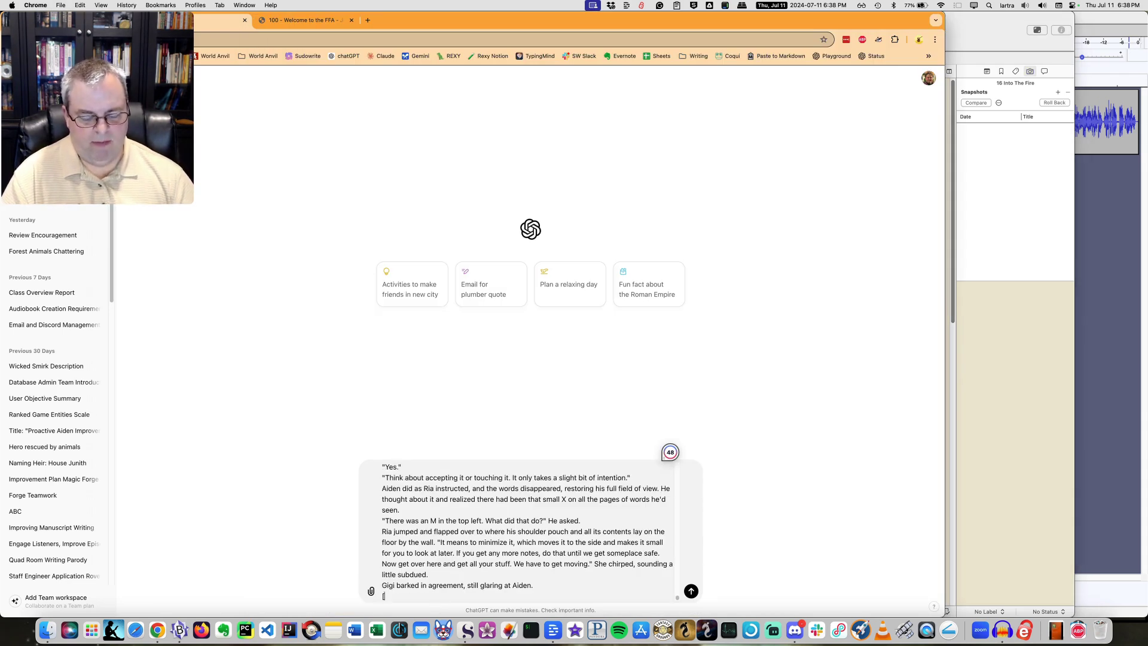
text(/C)
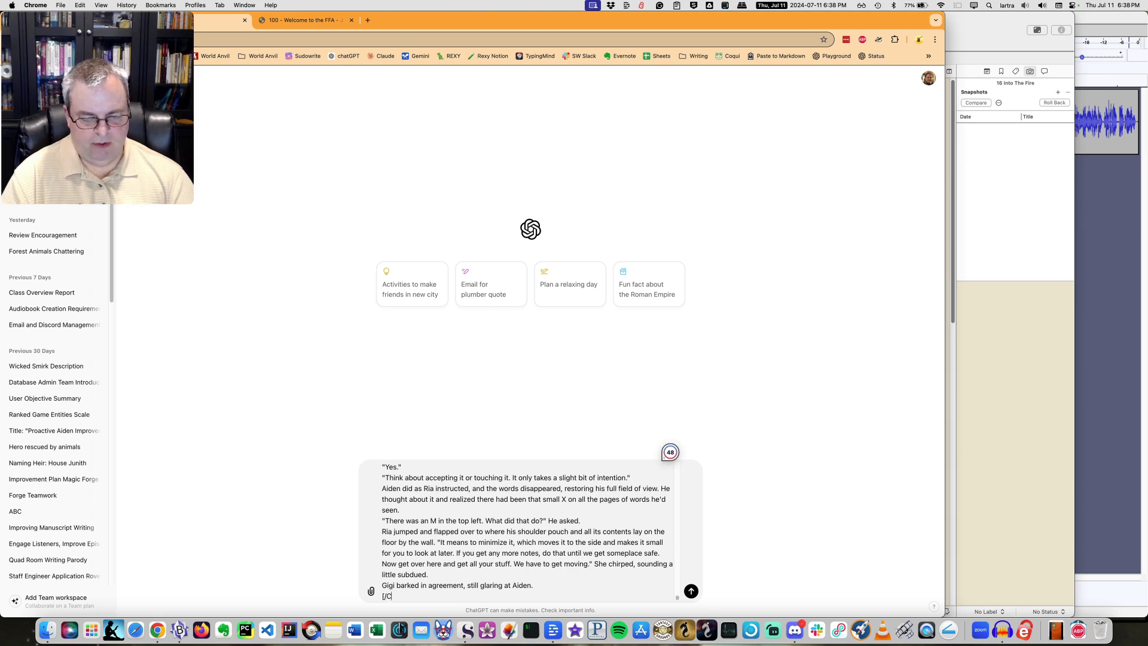
text(hampter)
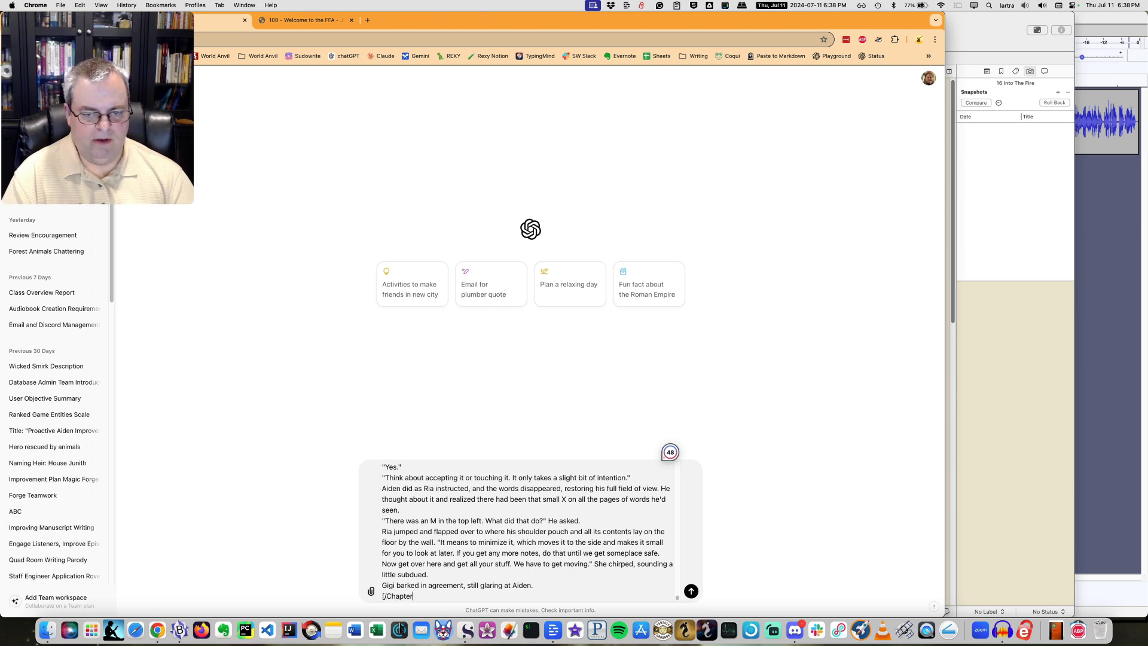
text( 16])
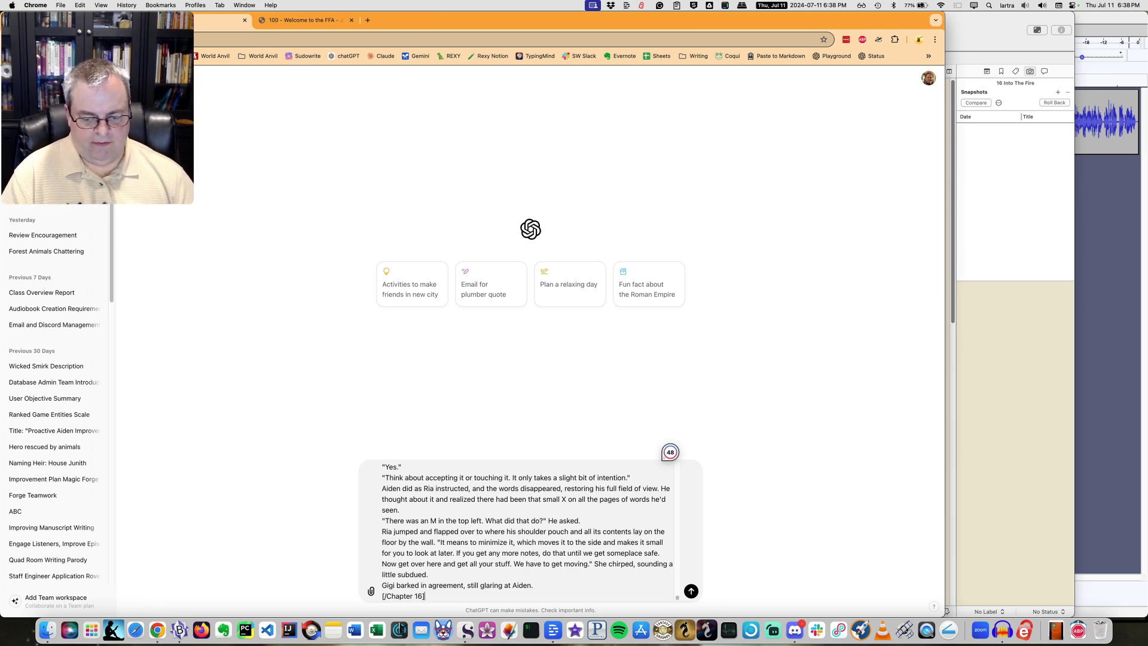
key(super+a)
key(super+c)
key(Left)
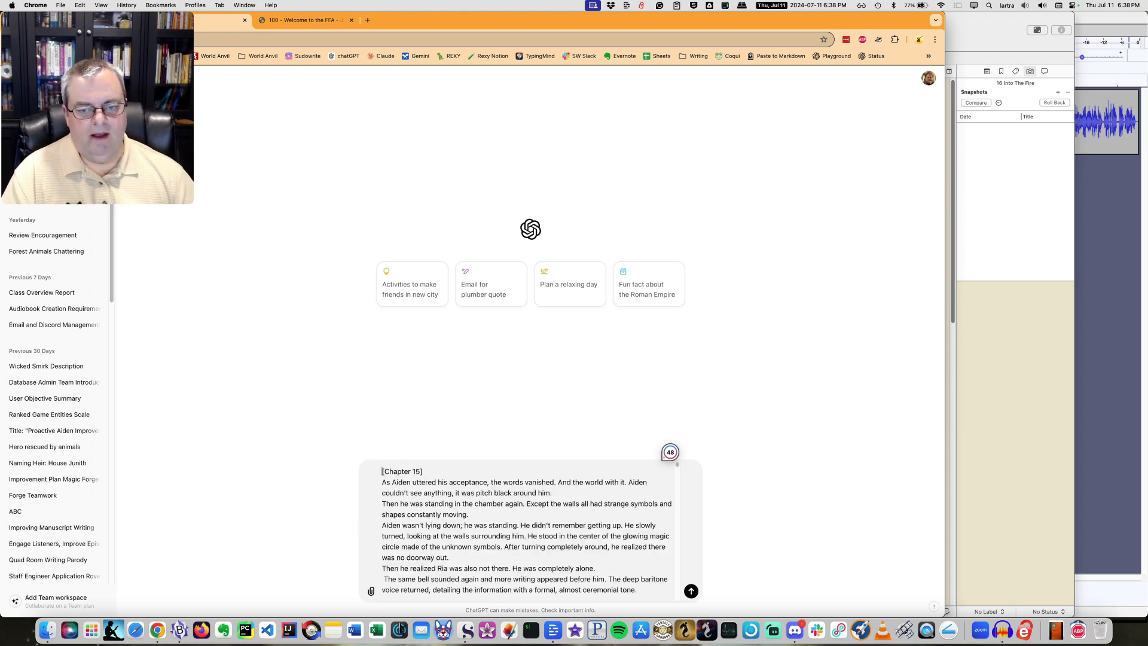
text(Please)
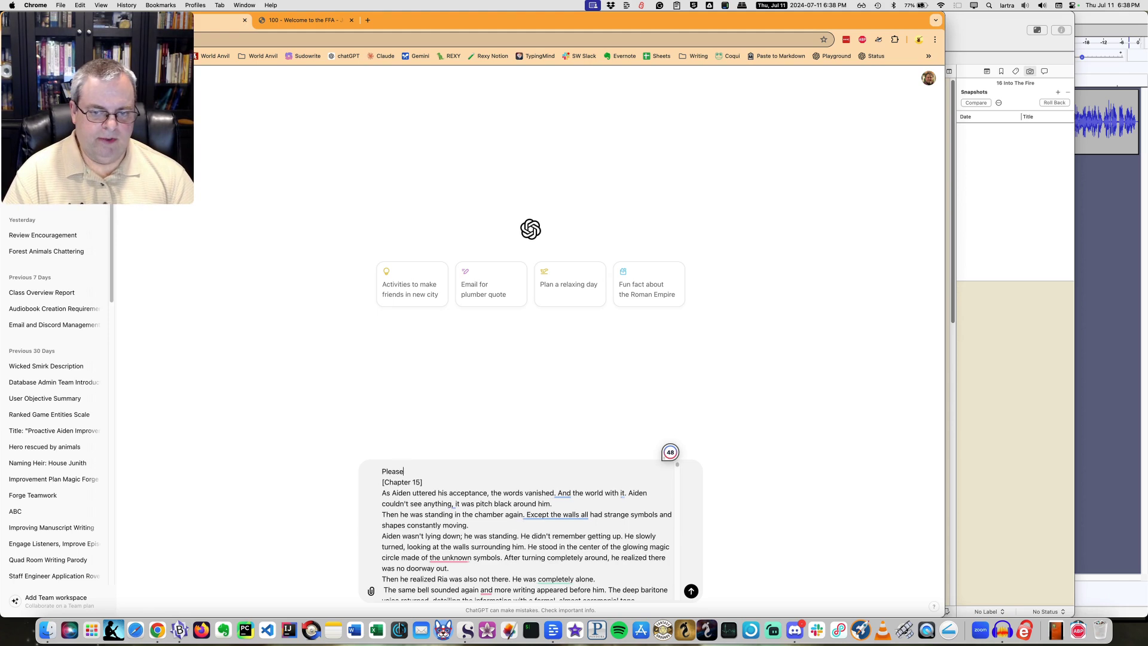
text( read the)
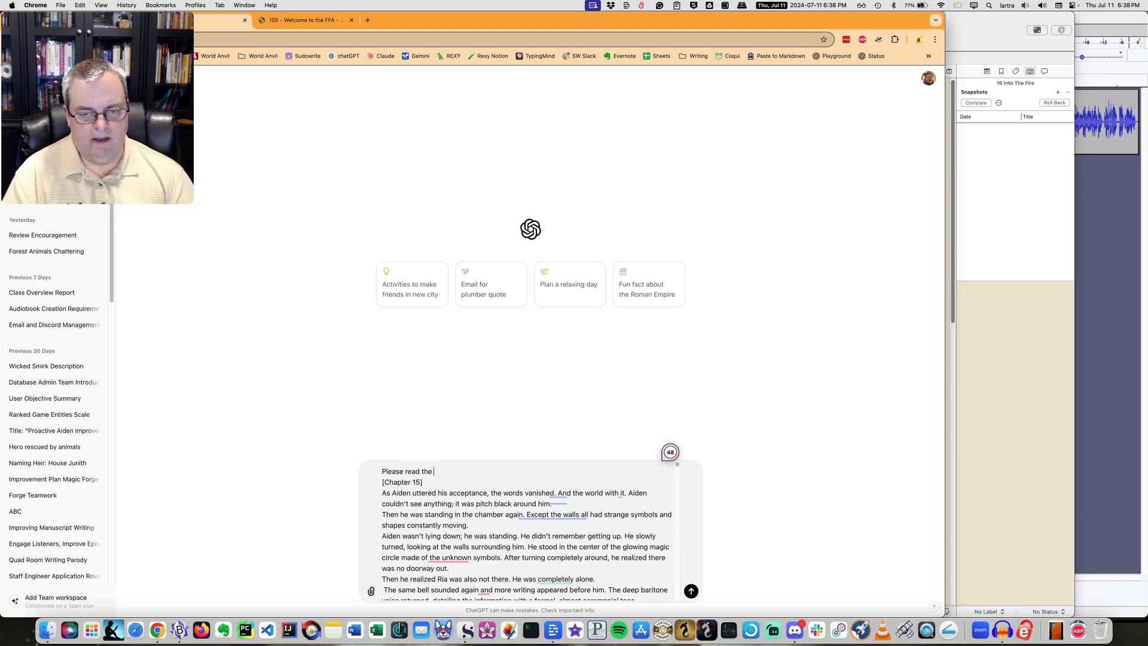
text( la)
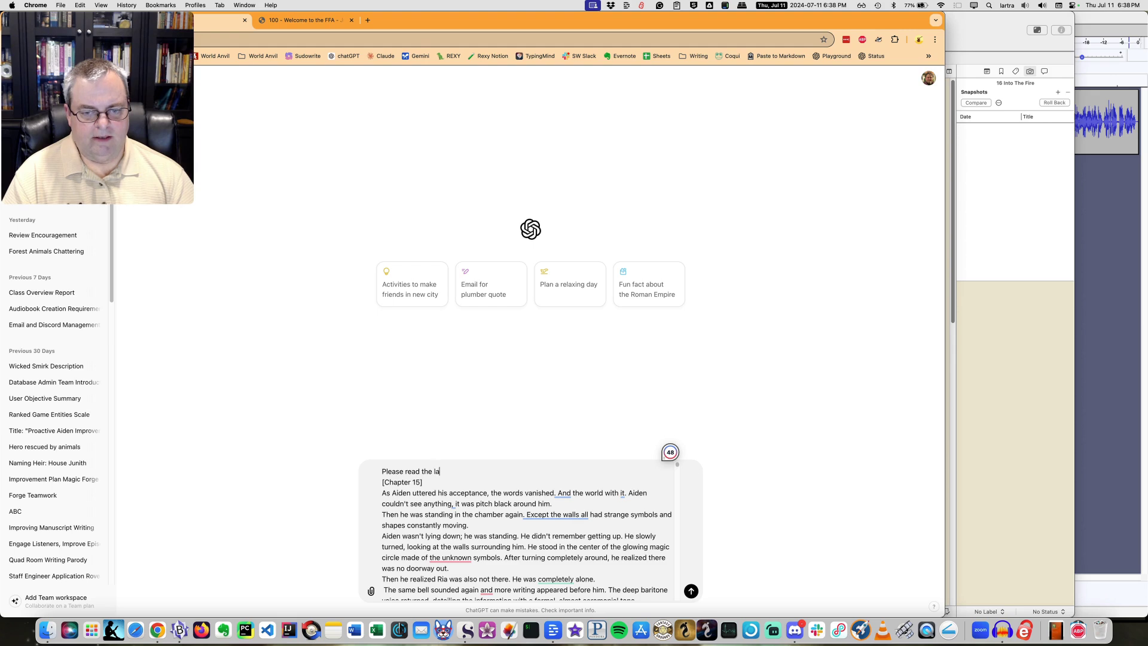
text(st two chapters:)
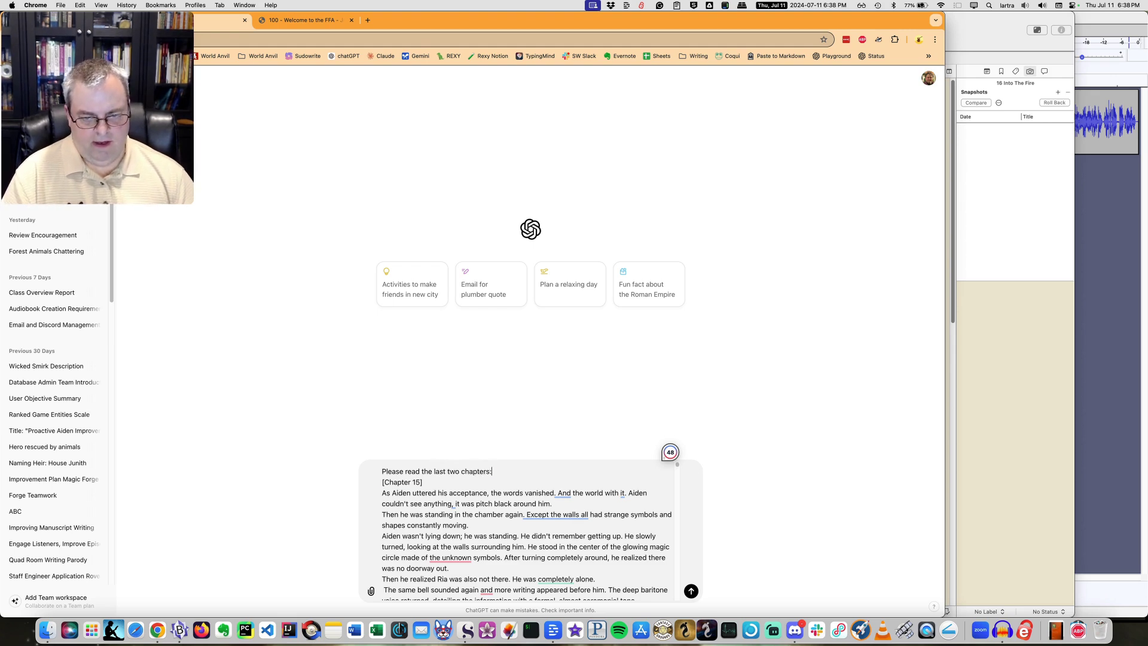
key(shift+Down)
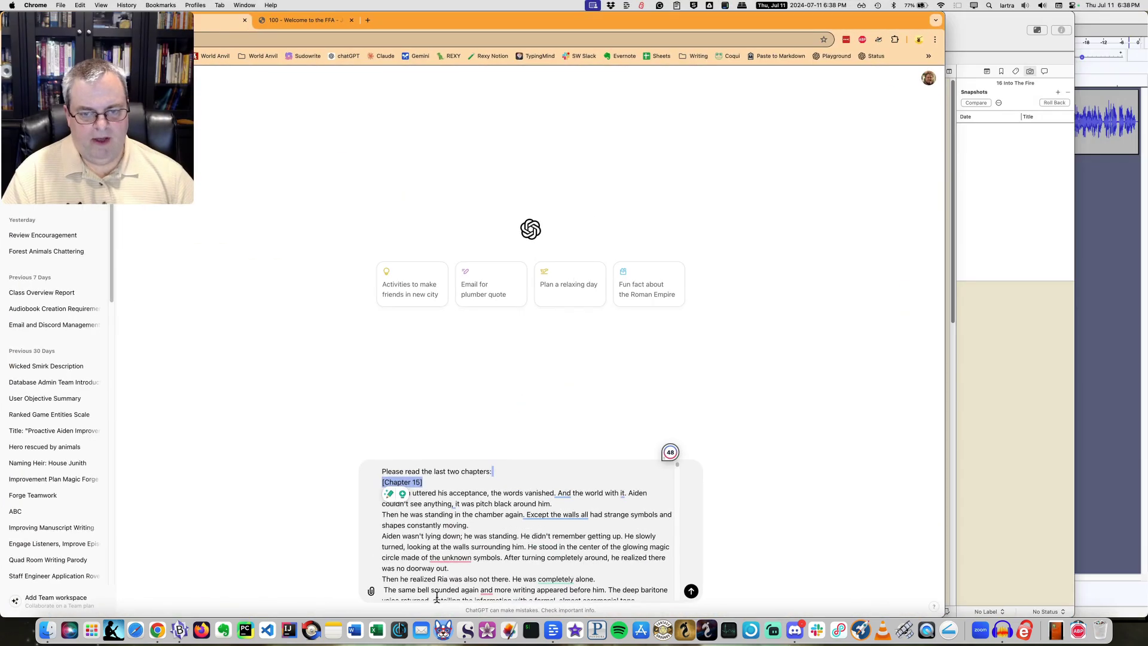
Step: Send the tagged two-chapter prompt and scroll through ChatGPT's reply
click(437, 597)
scroll(445, 583, down, 15)
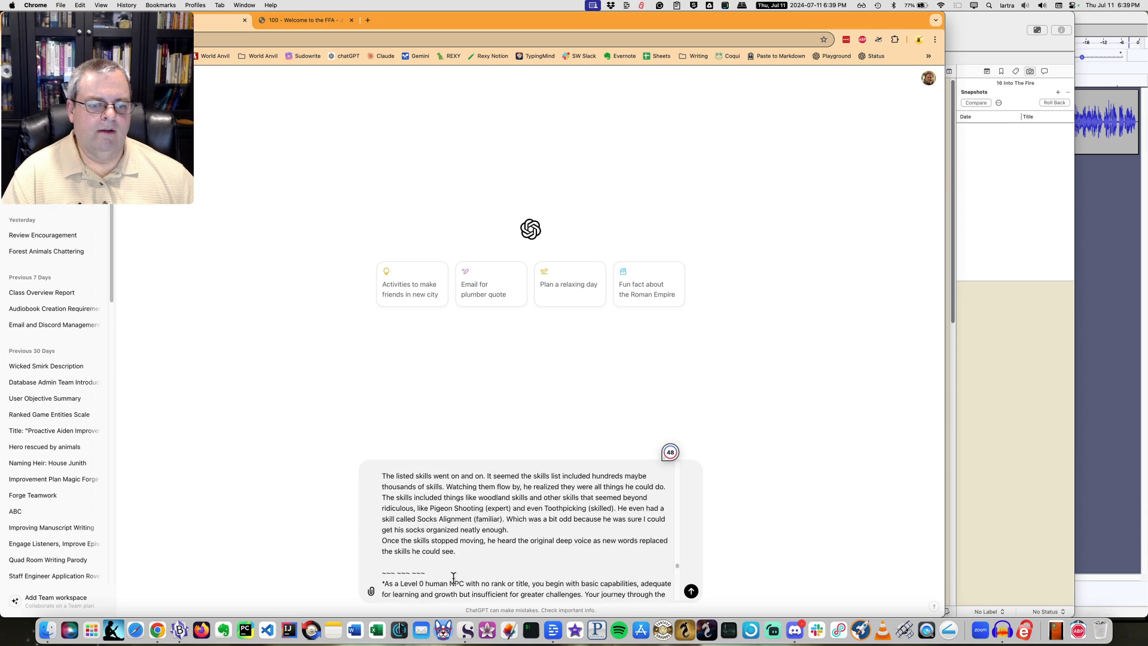
scroll(453, 578, down, 10)
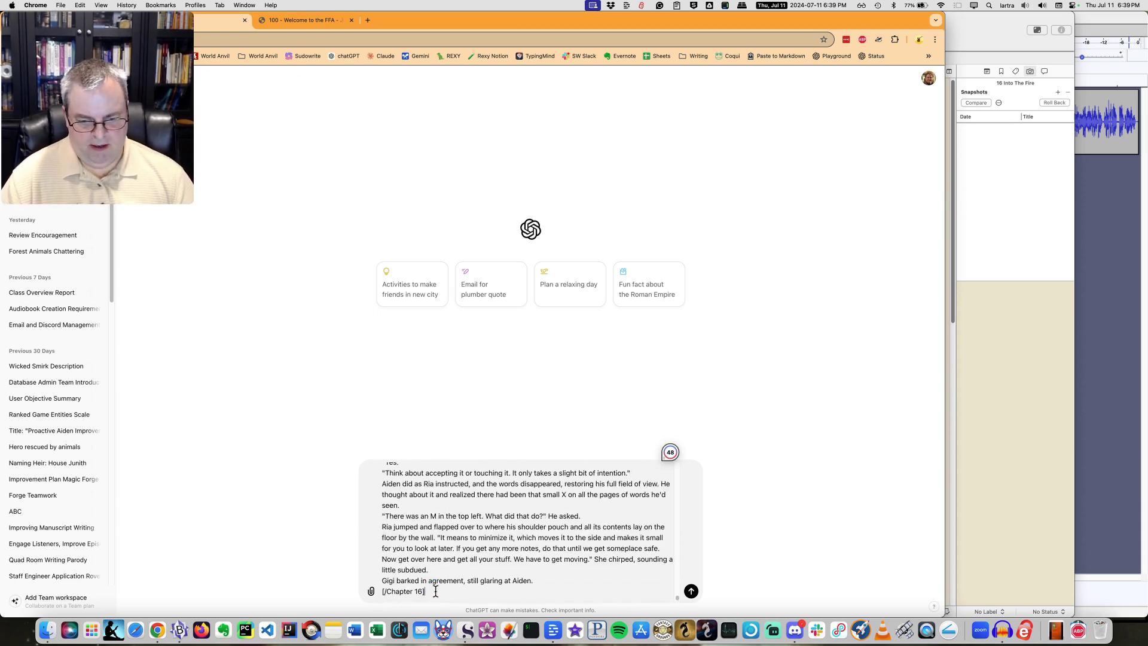
key(Return)
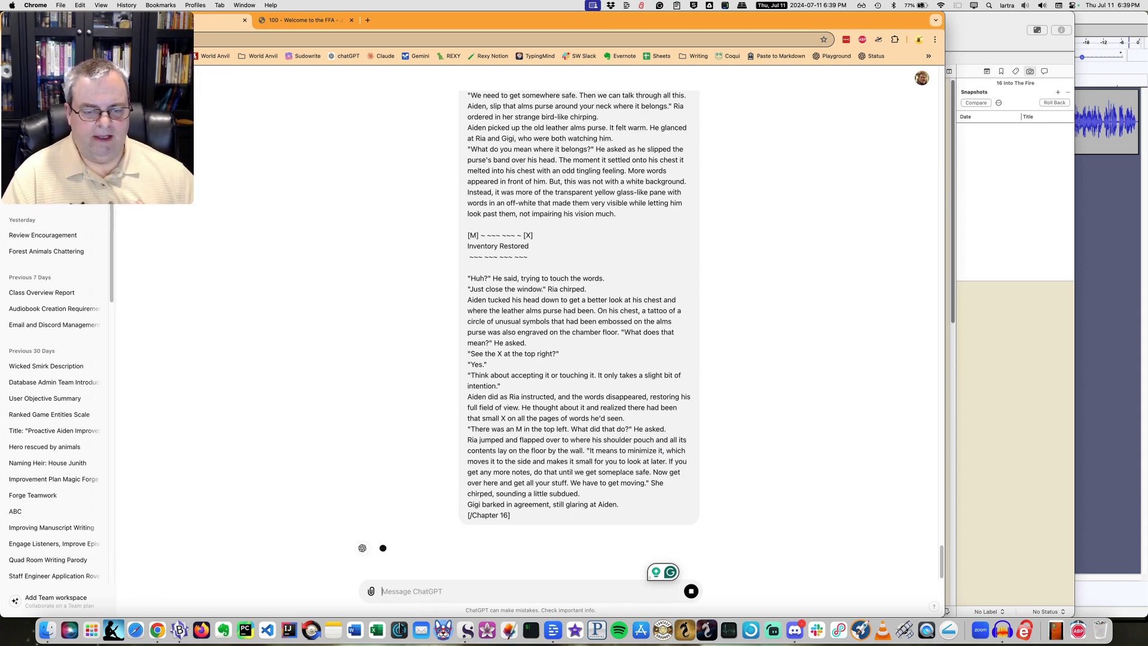
scroll(457, 458, down, 10)
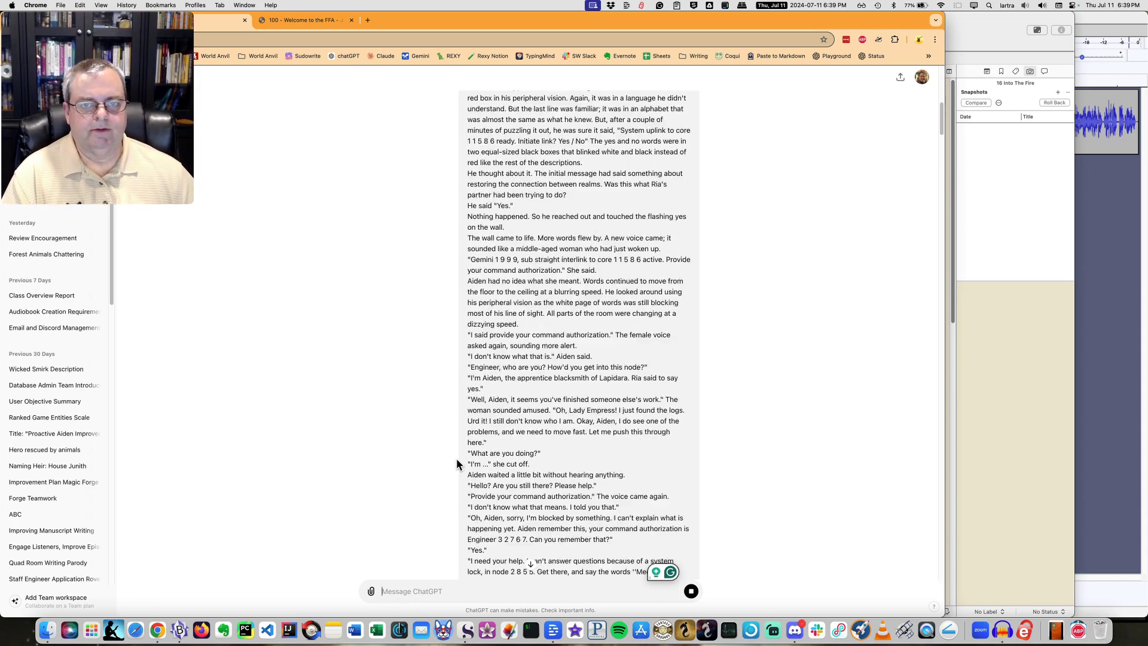
scroll(460, 457, down, 20)
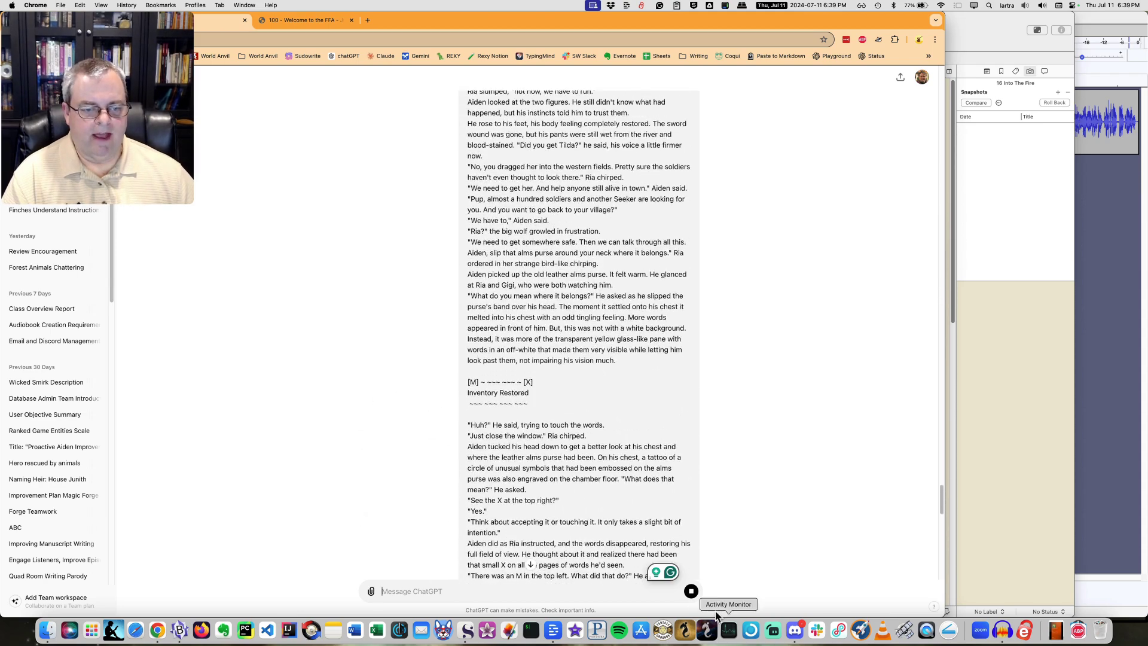
scroll(549, 437, up, 2)
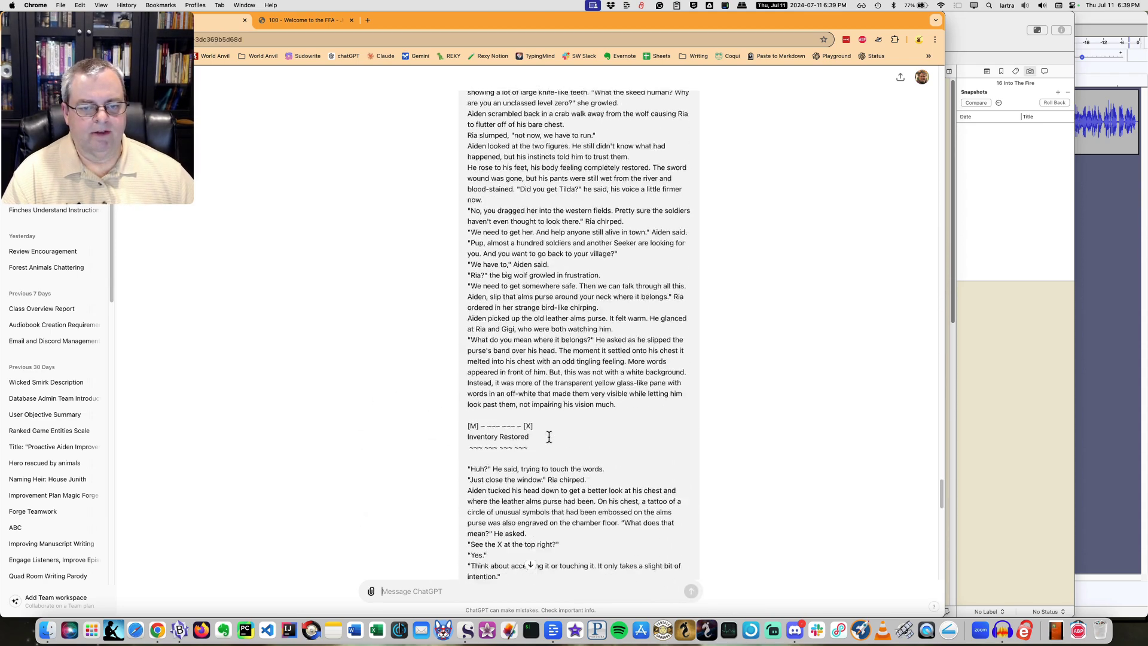
scroll(549, 437, down, 12)
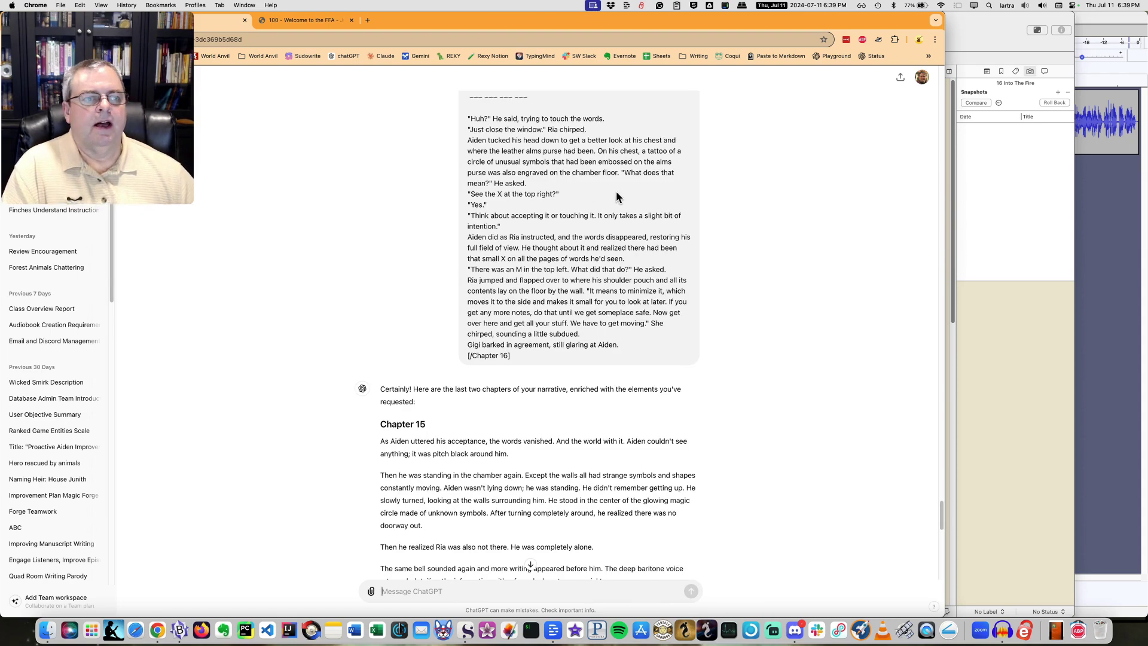
scroll(618, 198, up, 20)
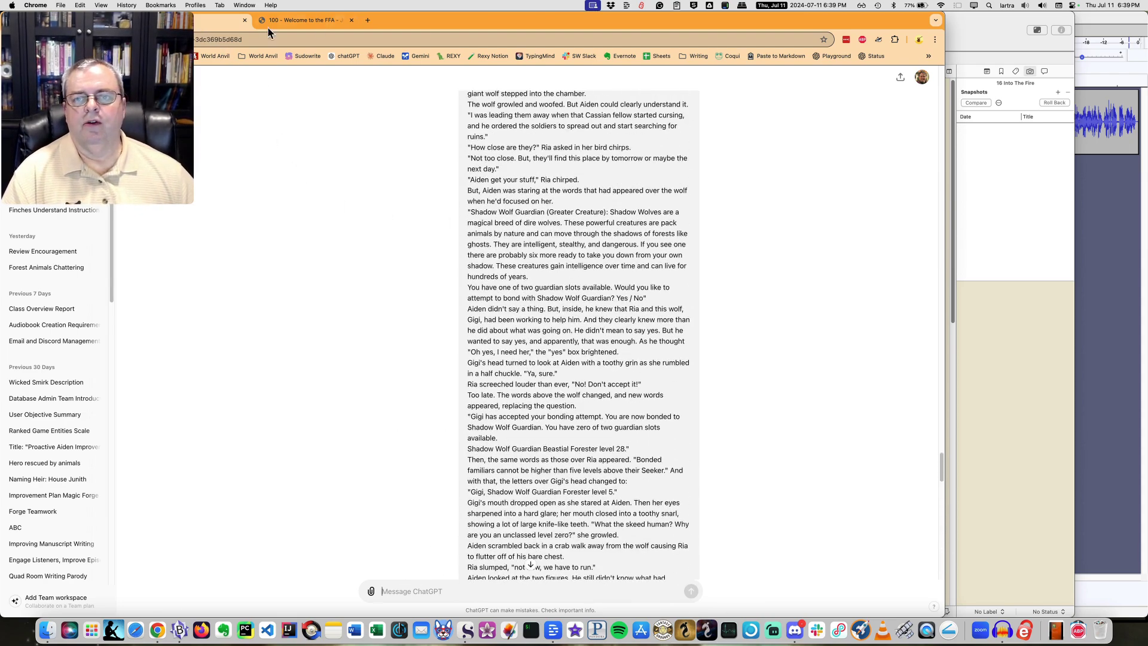
scroll(406, 158, up, 15)
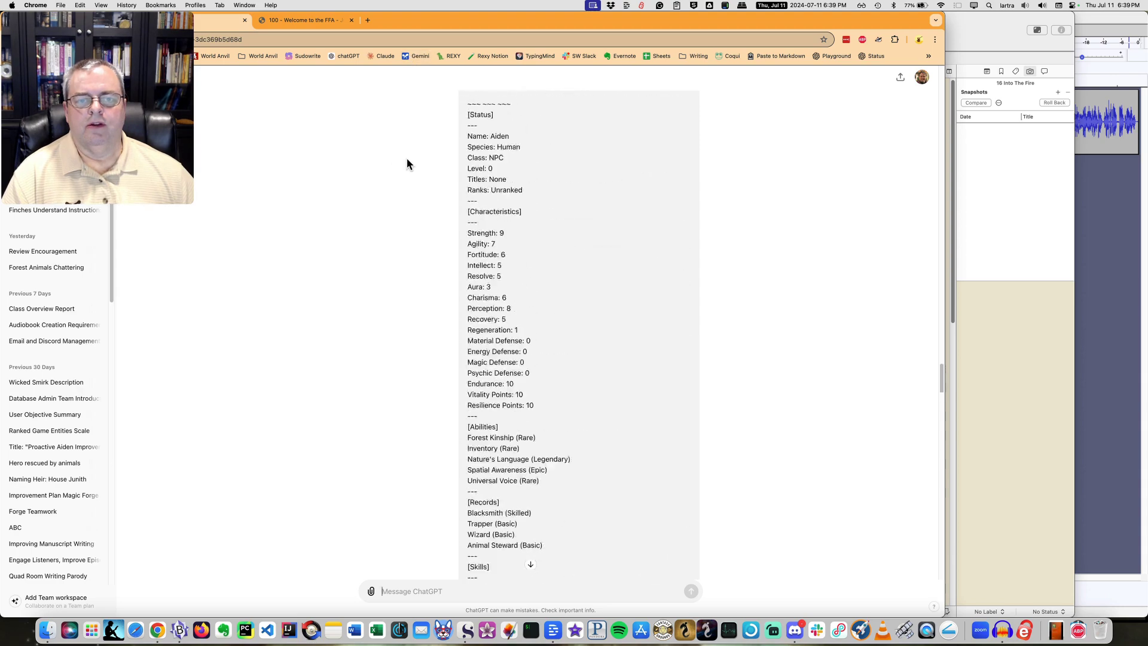
scroll(409, 159, up, 20)
Step: Start a new ChatGPT chat and paste the copied story chapters into its message box
click(343, 59)
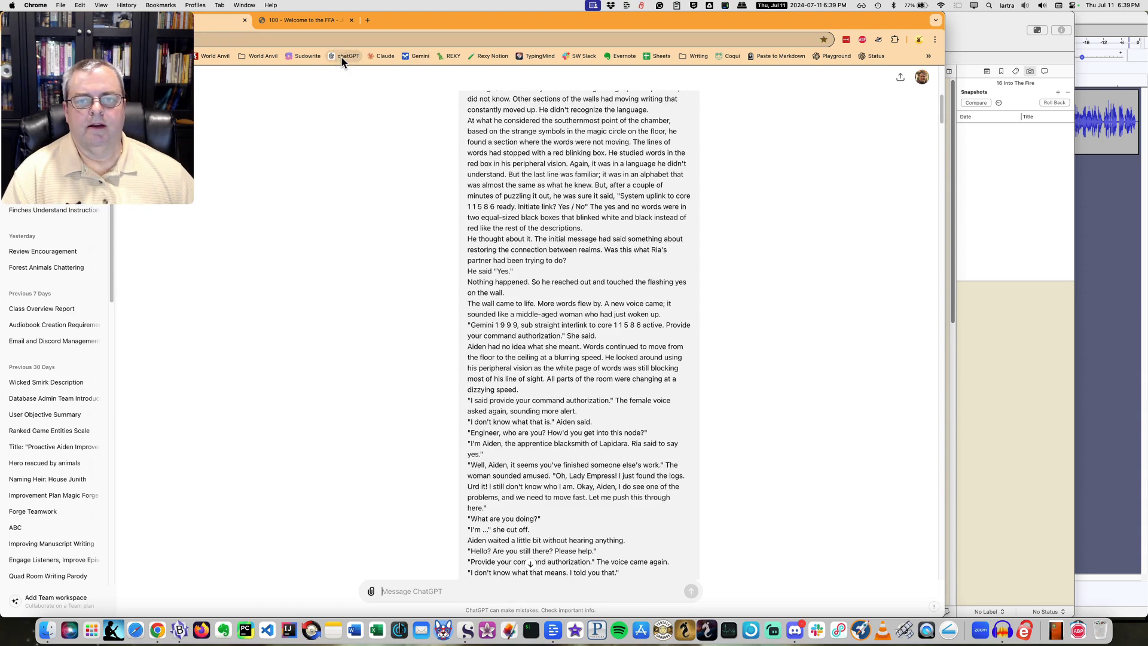
click(335, 57)
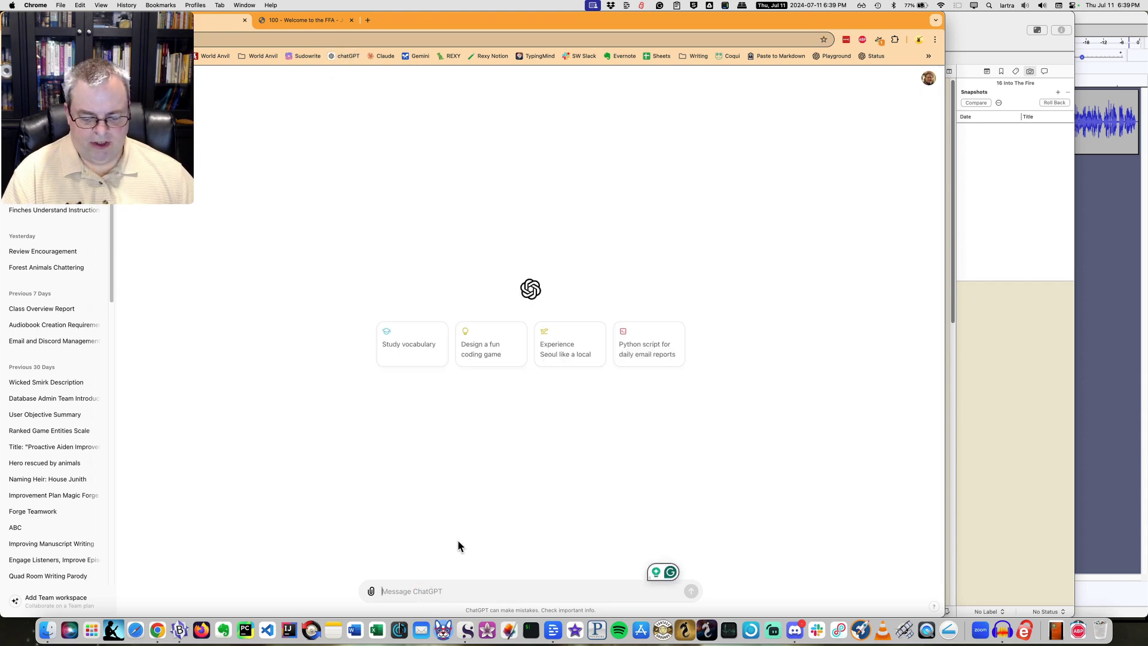
key(super+v)
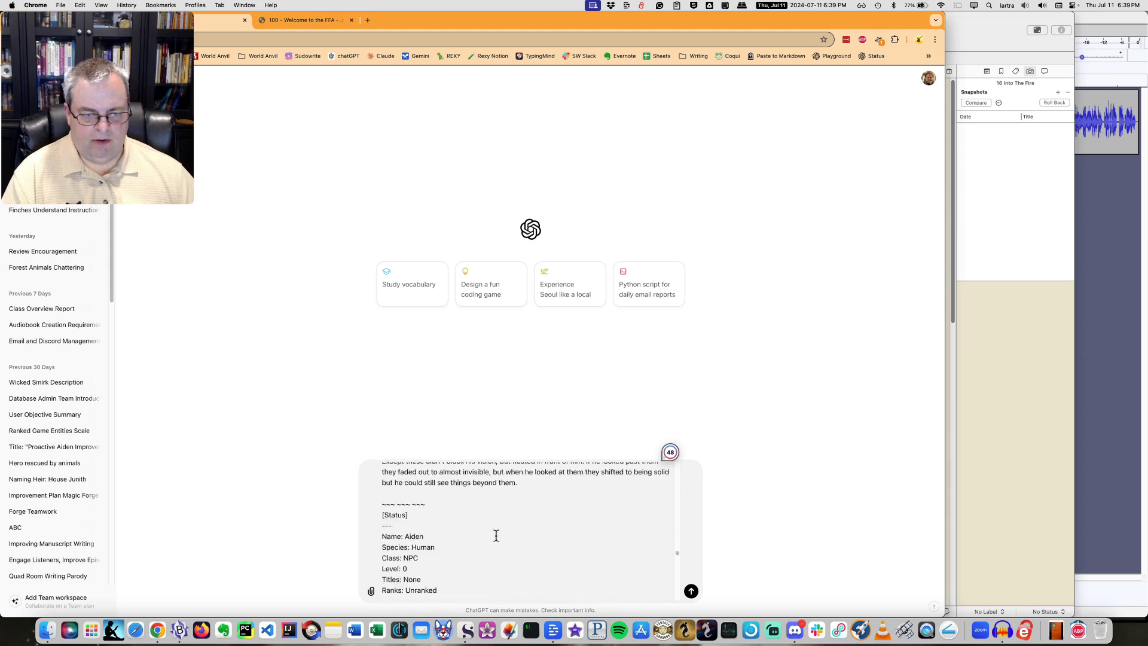
scroll(496, 535, up, 15)
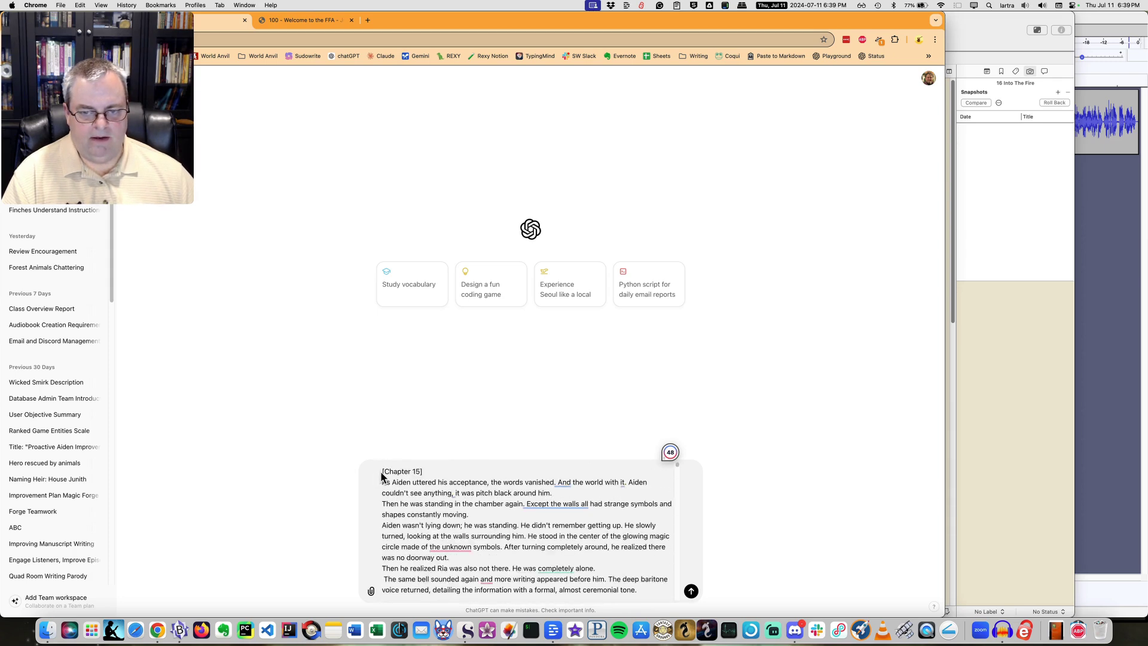
Step: Put 'Please read the last two chapters:' on a new first line above the chapter text
key(super+Up)
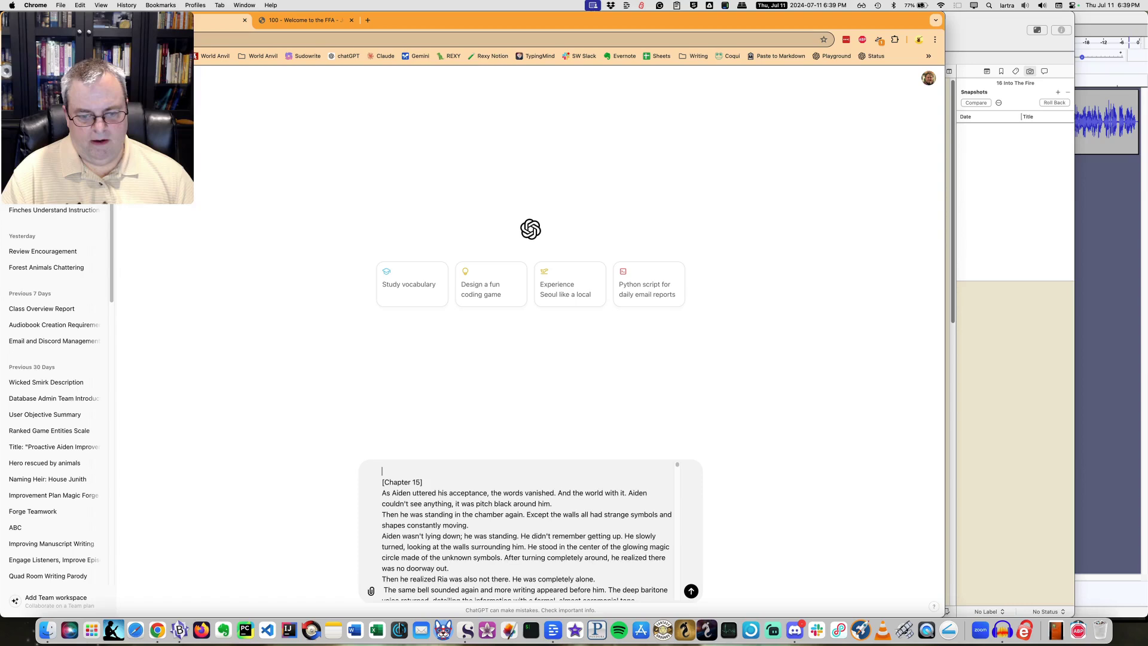
text(Please read the)
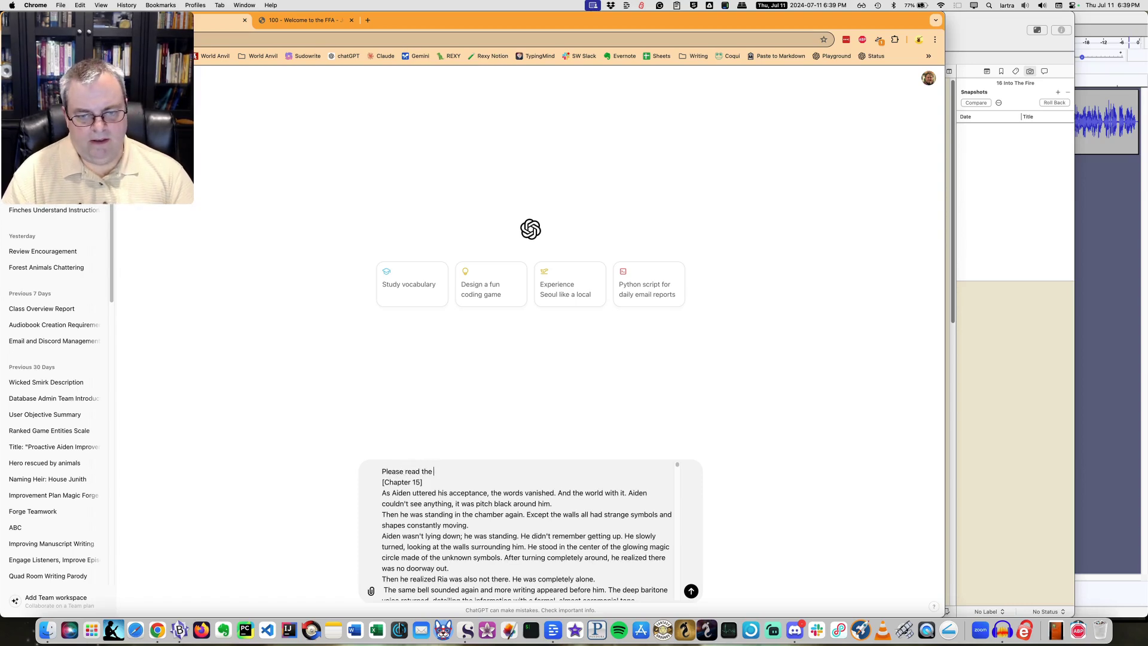
text( last two chapte)
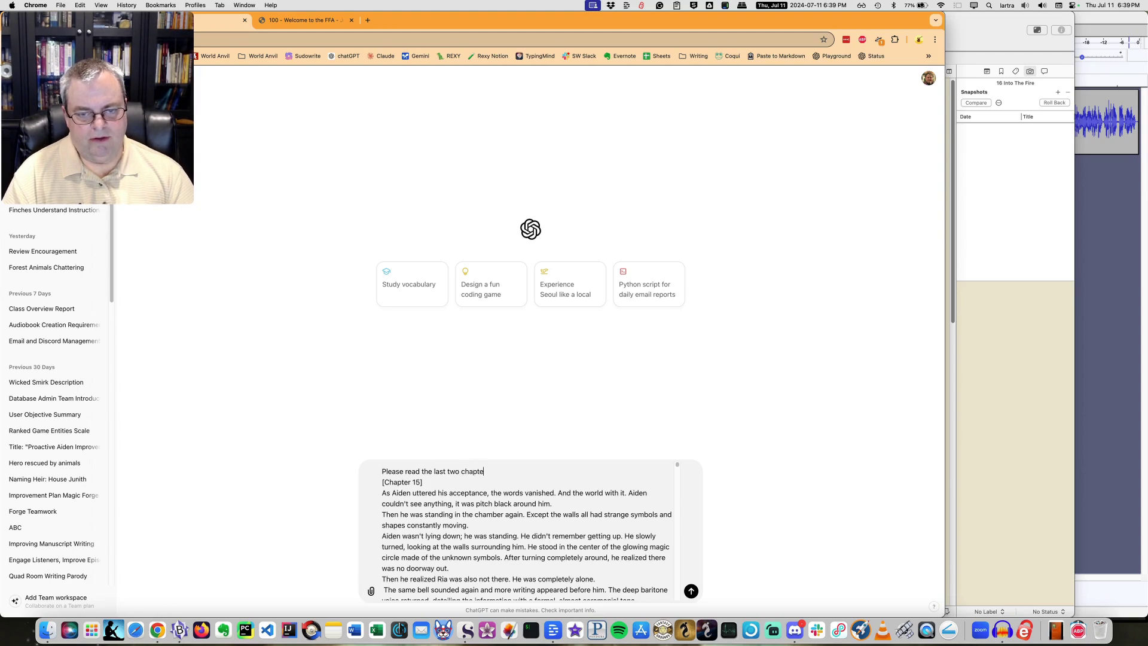
text(rs:)
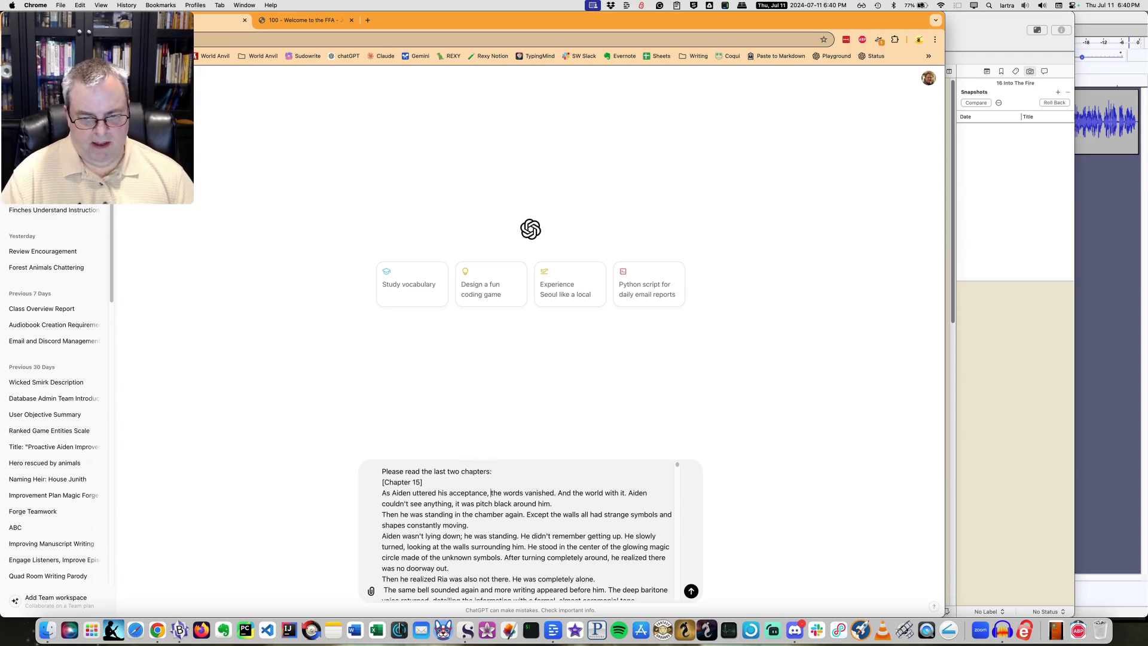
Step: Add a *** separator line after the pasted Chapter 16 text
scroll(462, 518, down, 15)
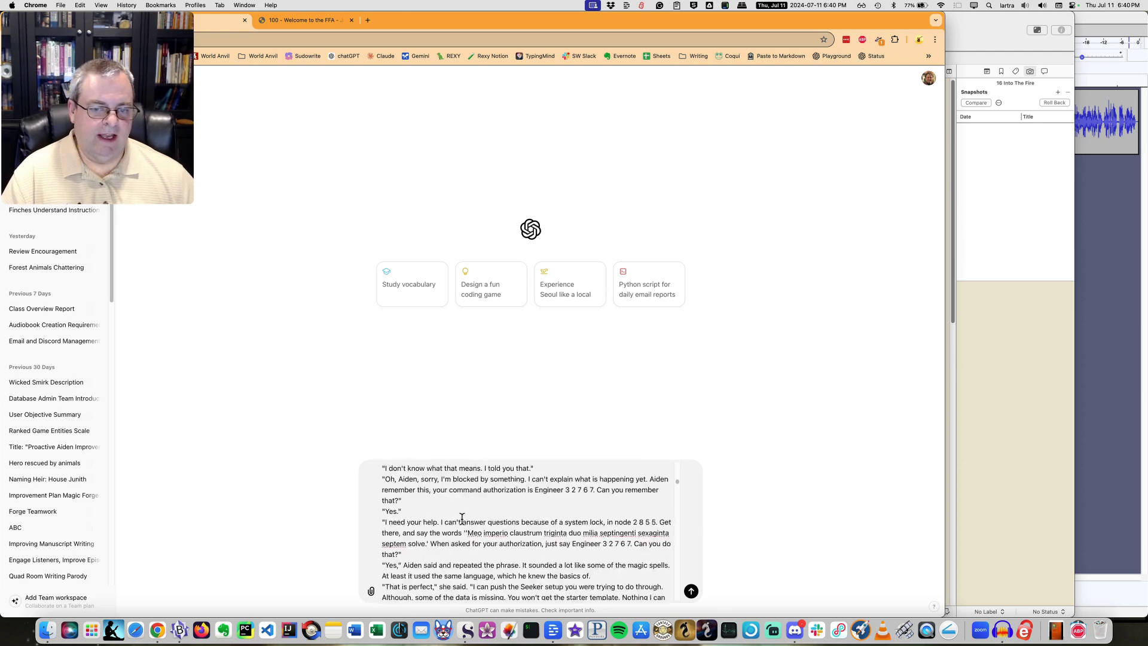
scroll(464, 518, down, 10)
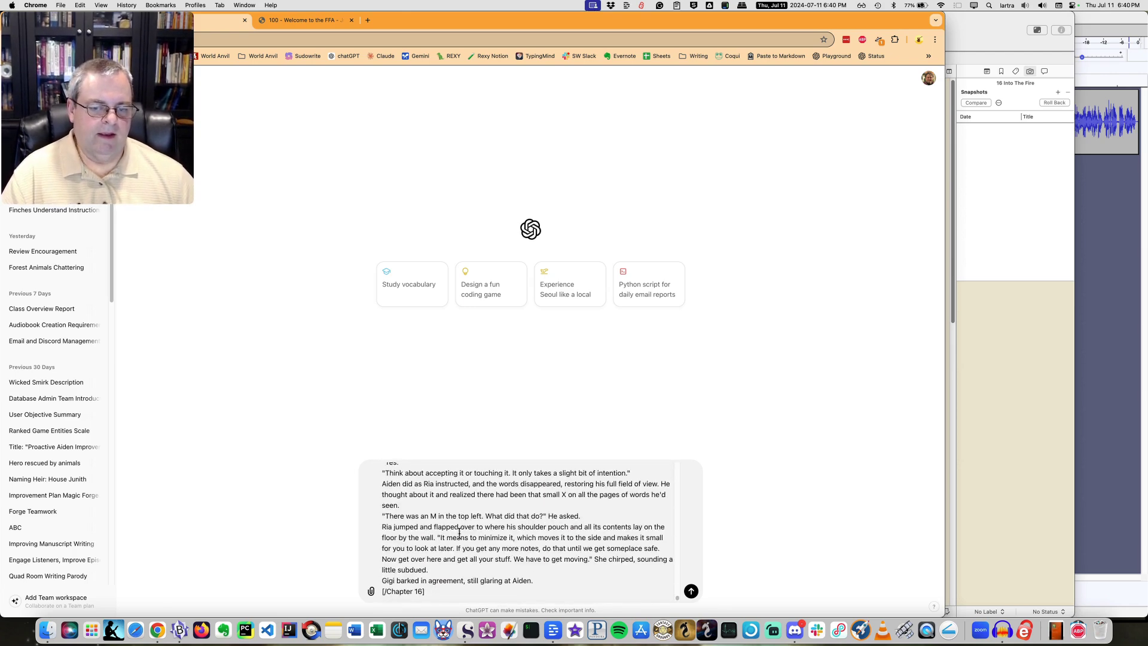
click(441, 596)
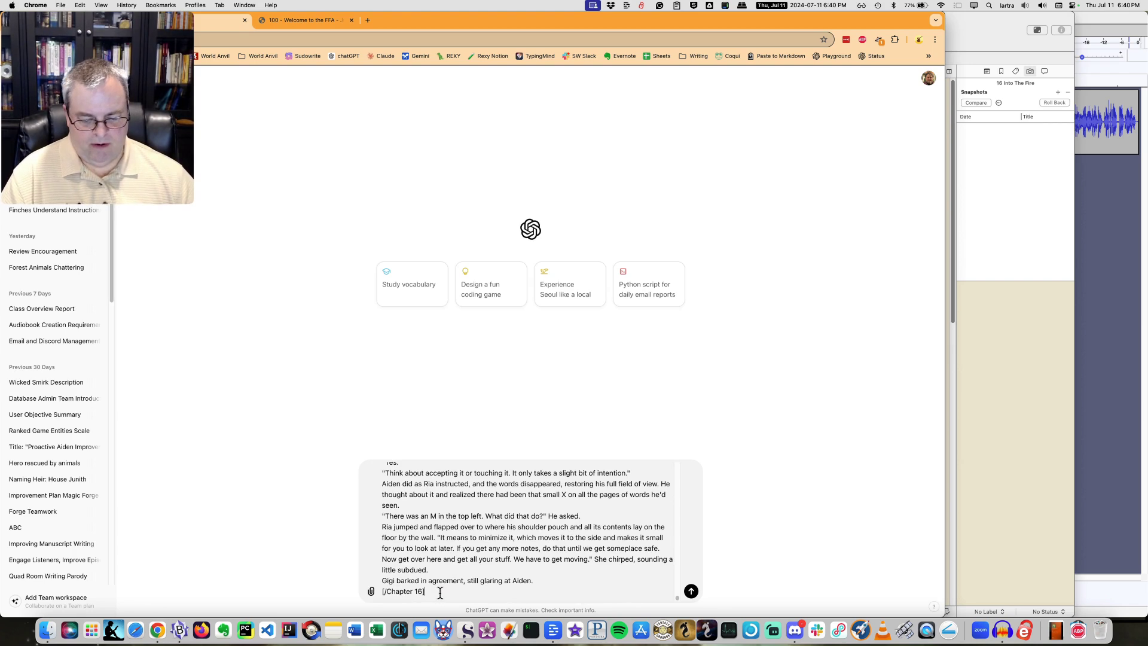
key(shift+Return)
text(***)
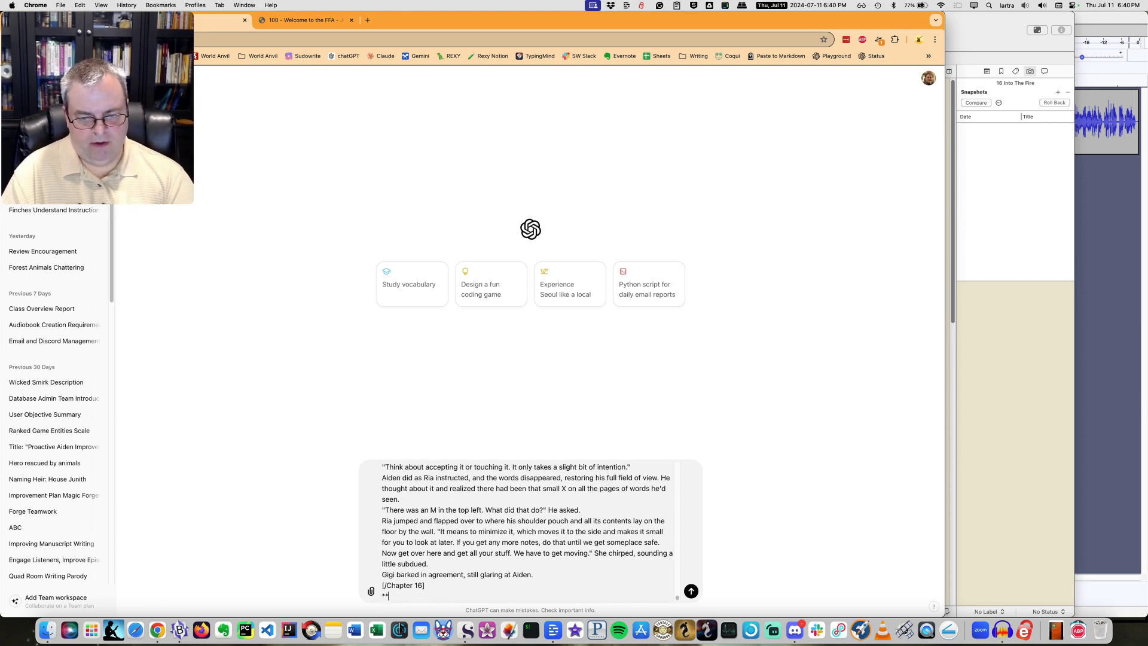
key(shift+Return)
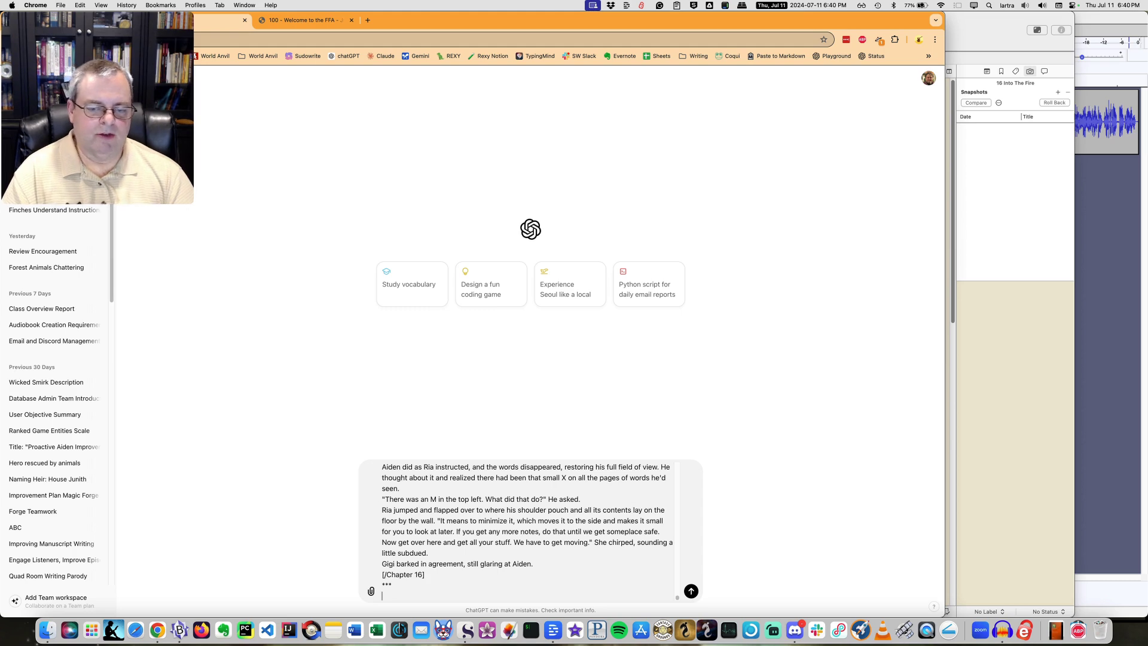
Step: Send a Chapter 17 plan request: Aiden finds Lapidara burned on Cassian's command and seeks Tilda
text(Lets pla)
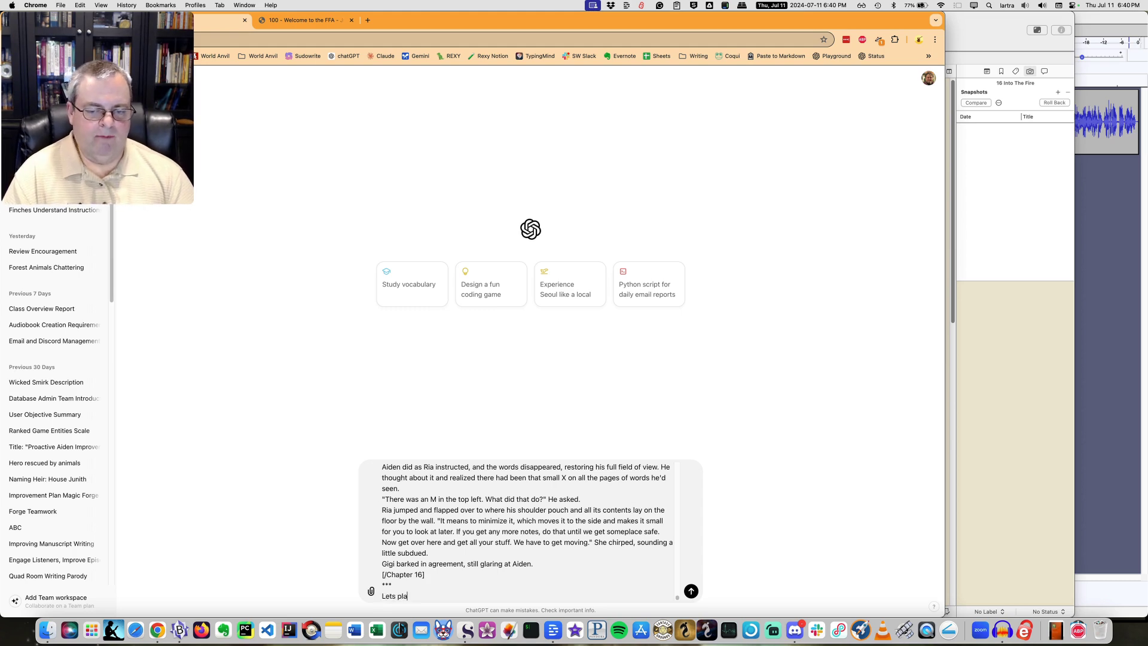
text(n the next ch)
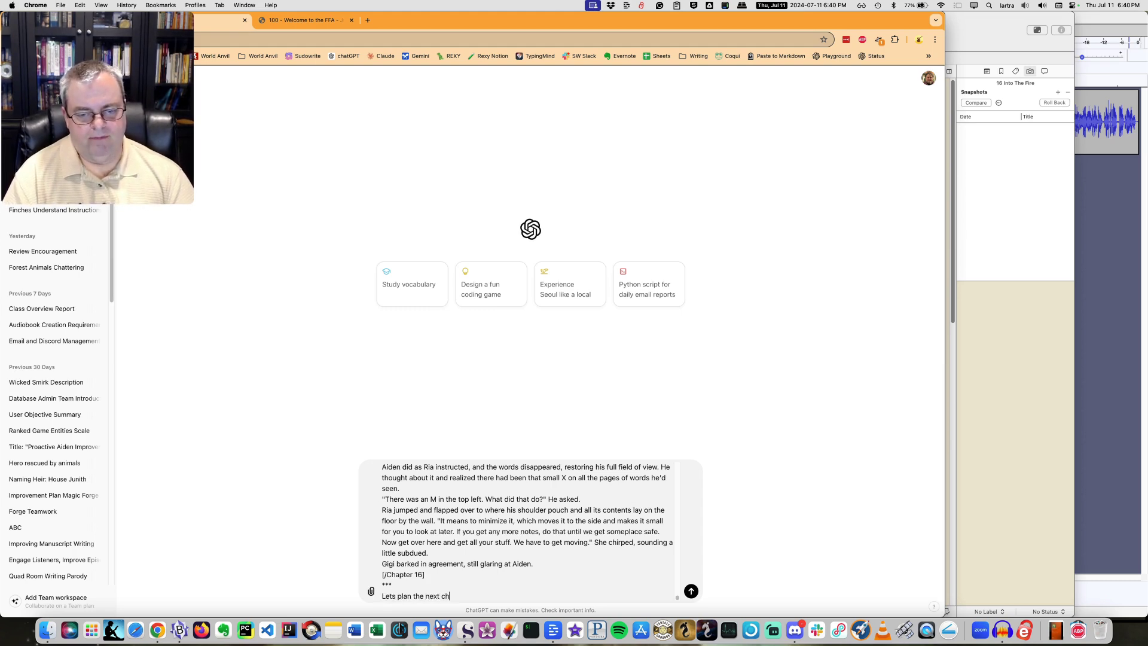
text(apter Chapt)
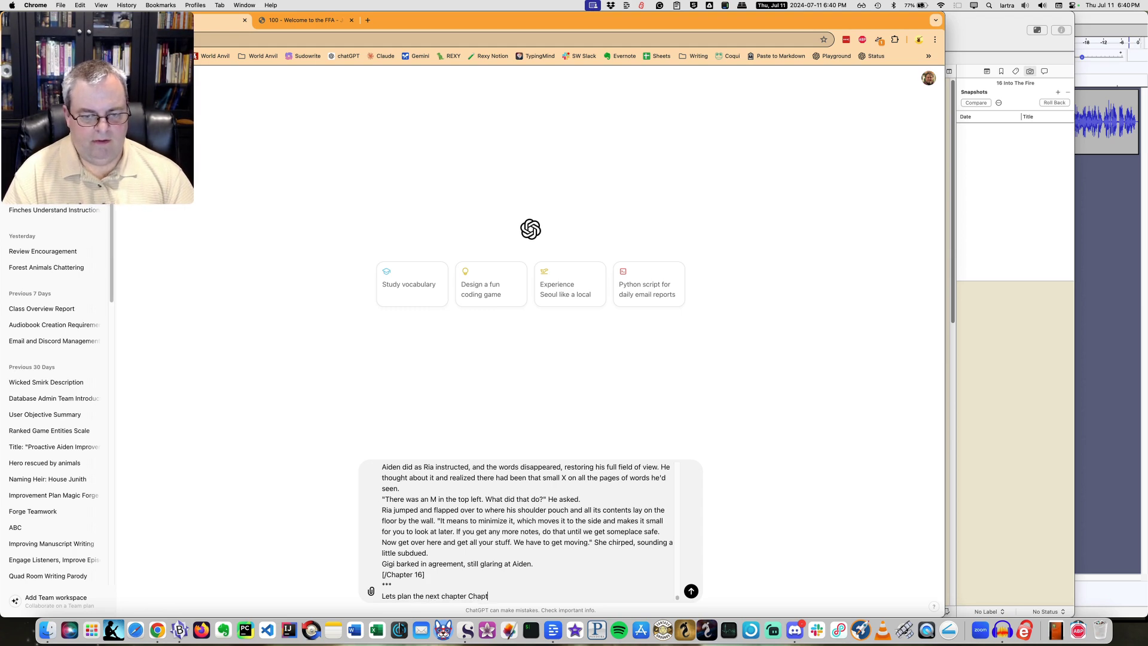
text(er 17)
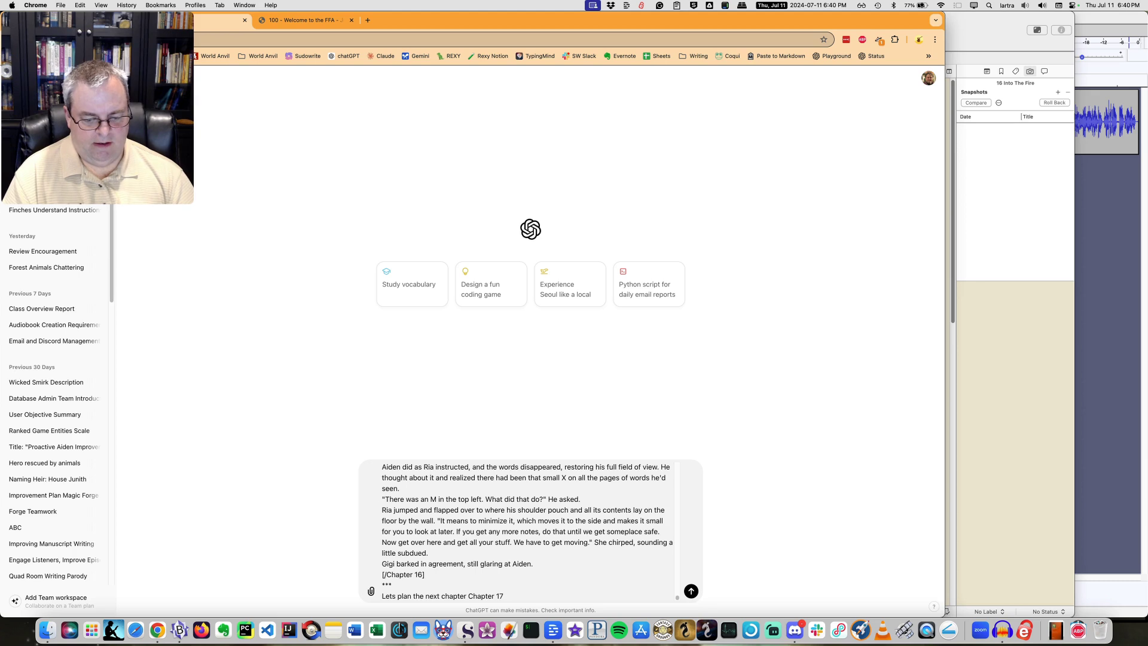
text(. I want Aiden to)
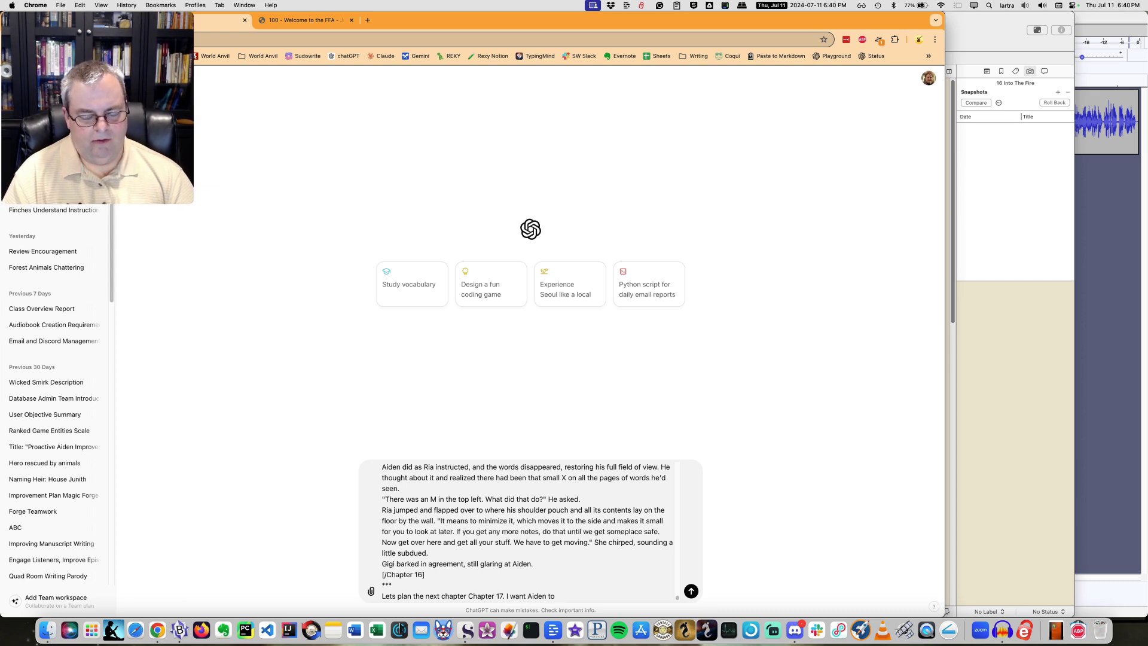
text( make his wa)
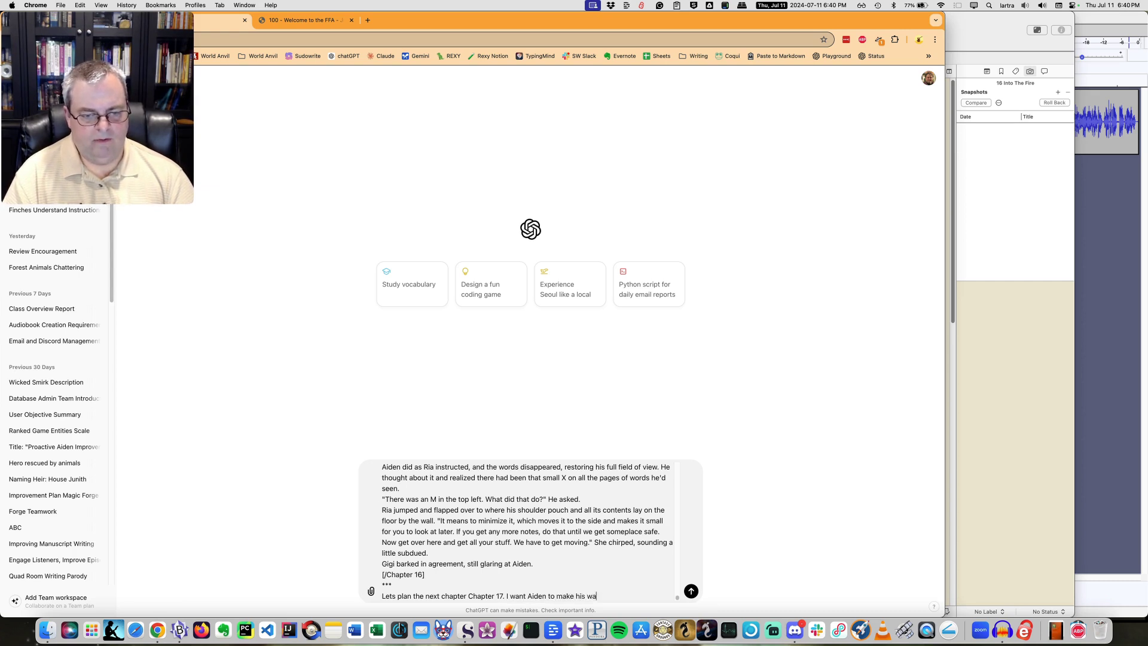
text(y to the village which is b)
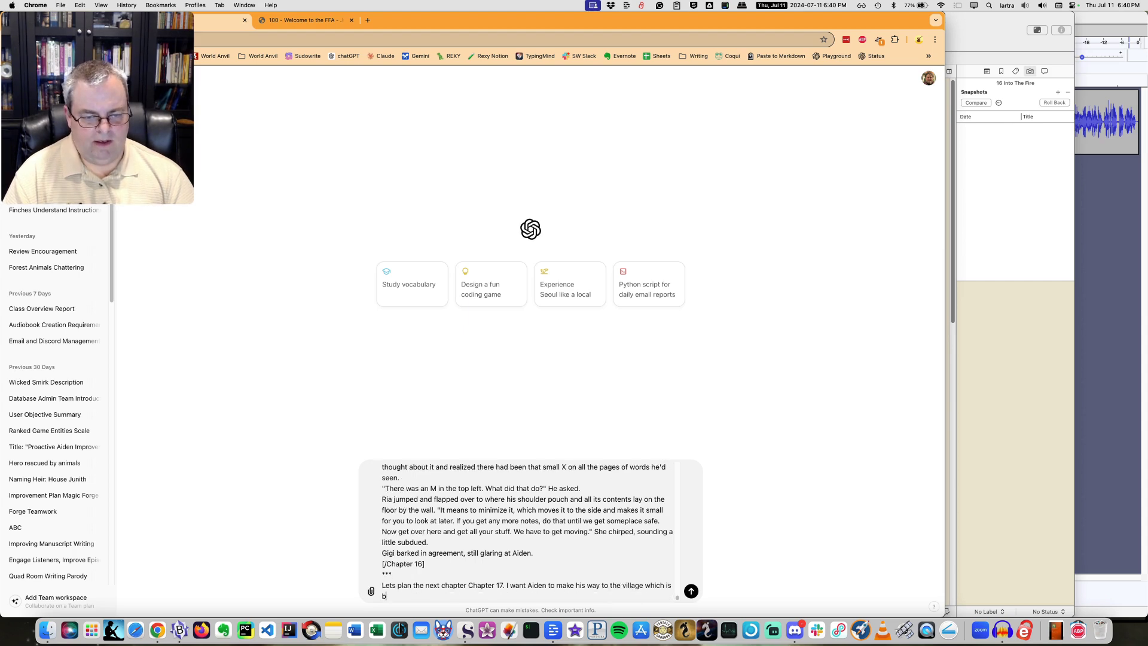
text(urned down an)
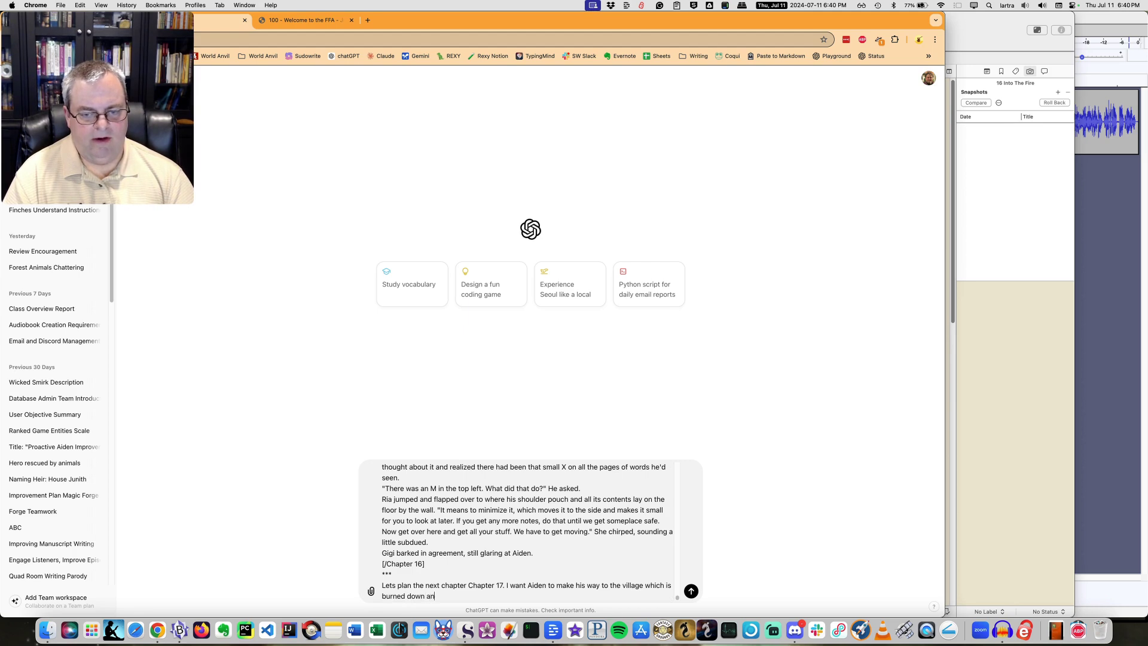
text(d ruined. The )
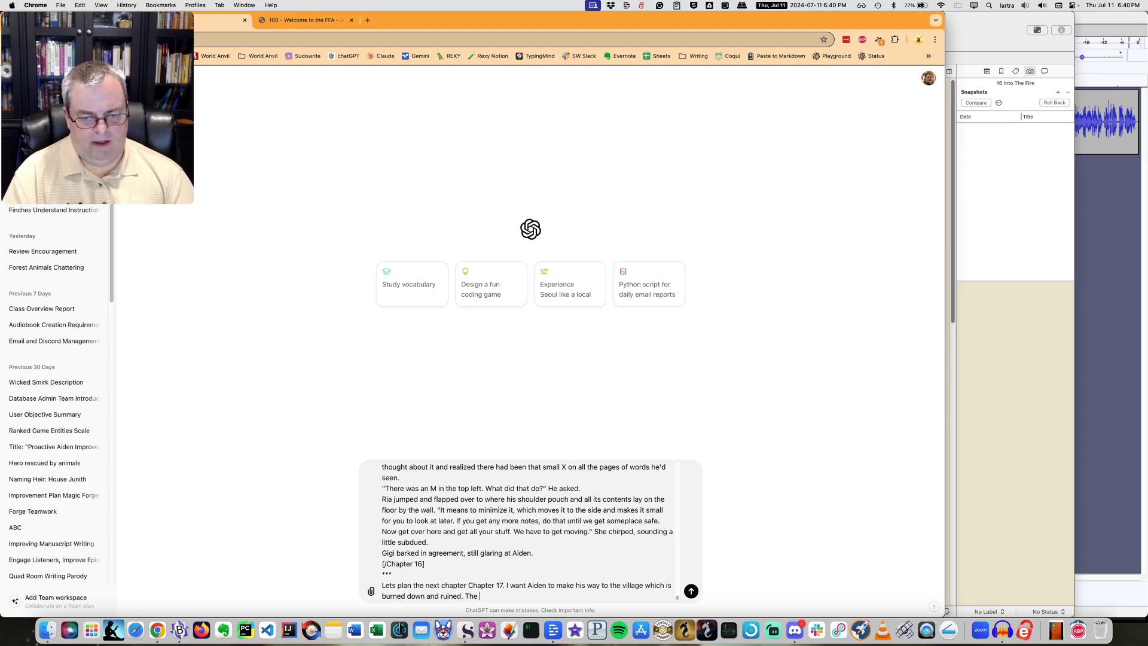
text(bonded f)
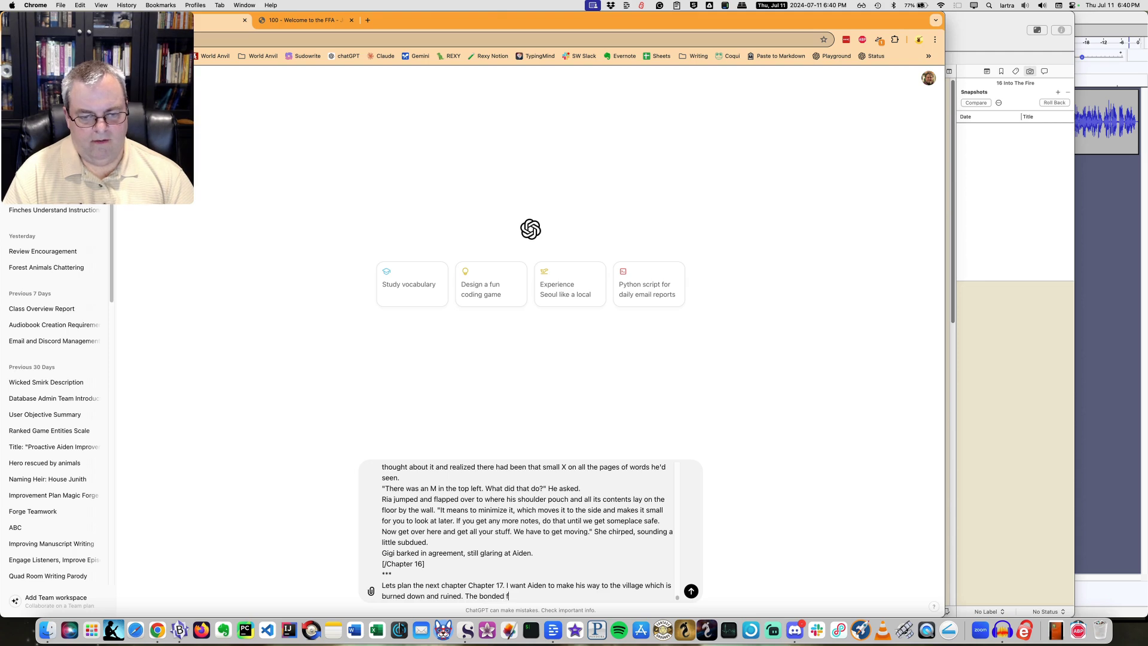
text(amiliars)
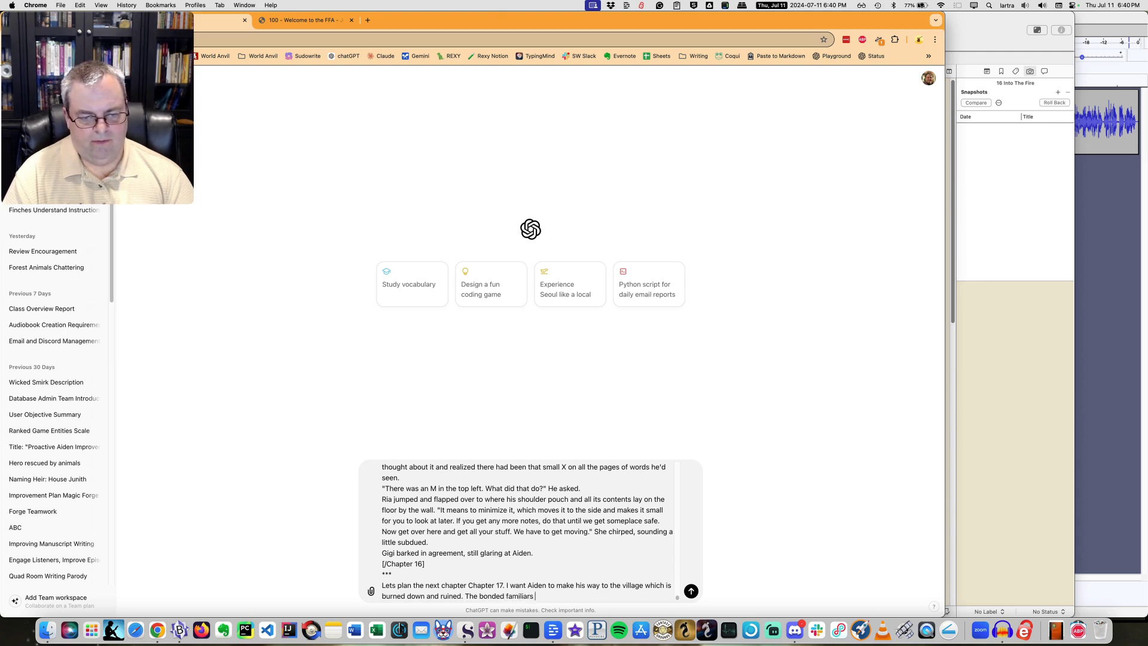
text( ()
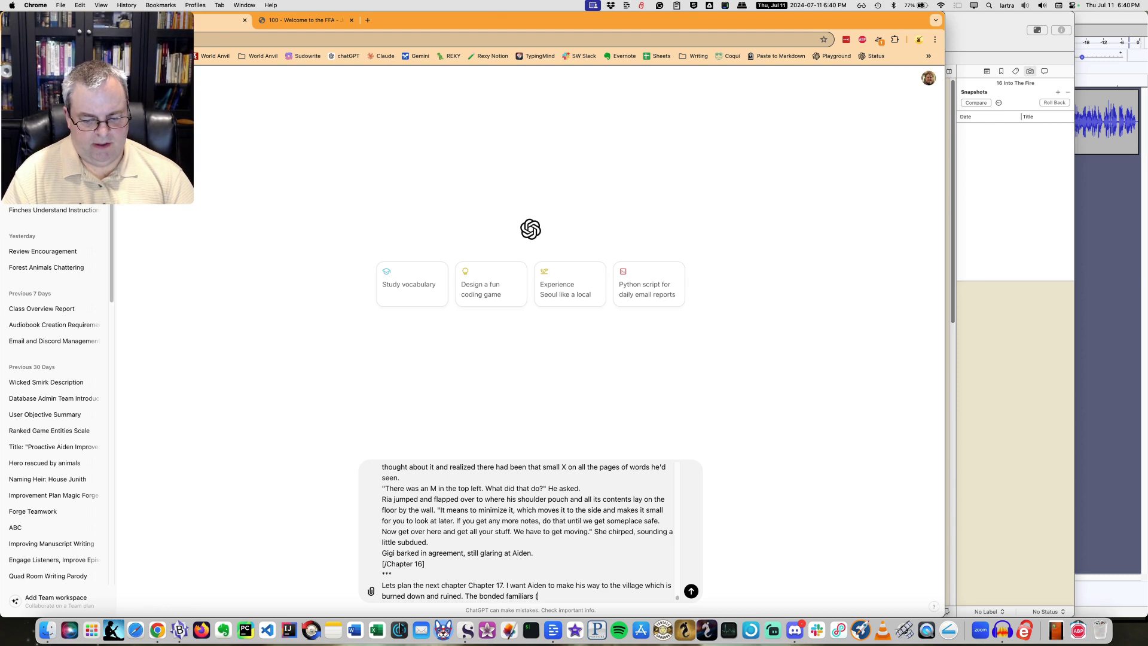
text(Gigi the sh)
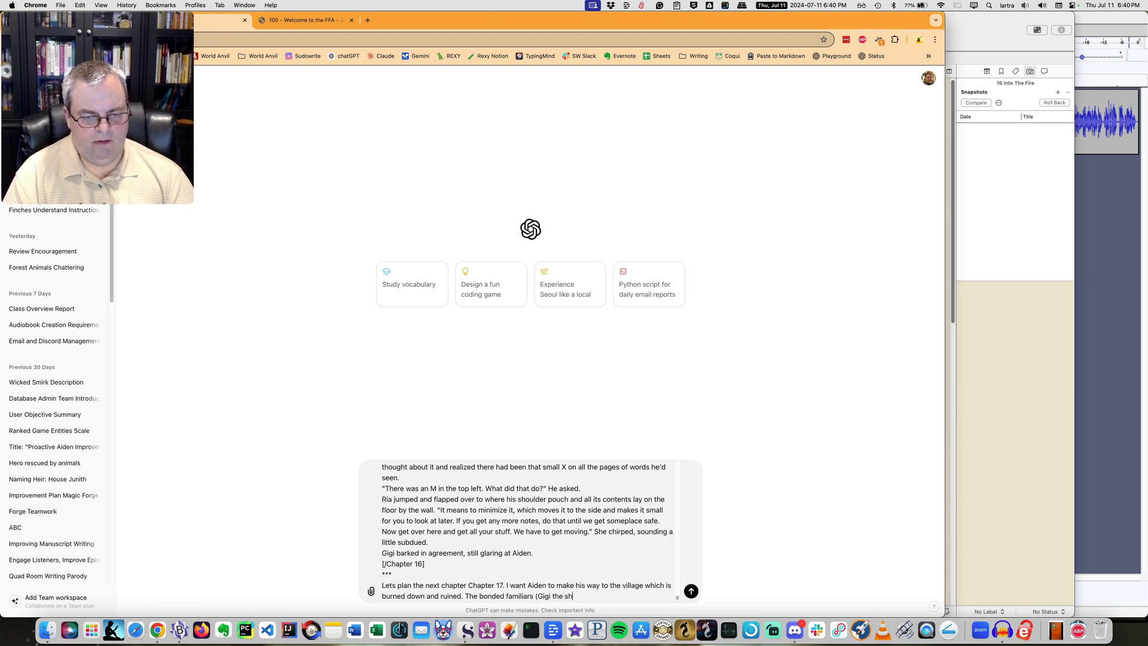
text(adow wolf, and Ria the bir)
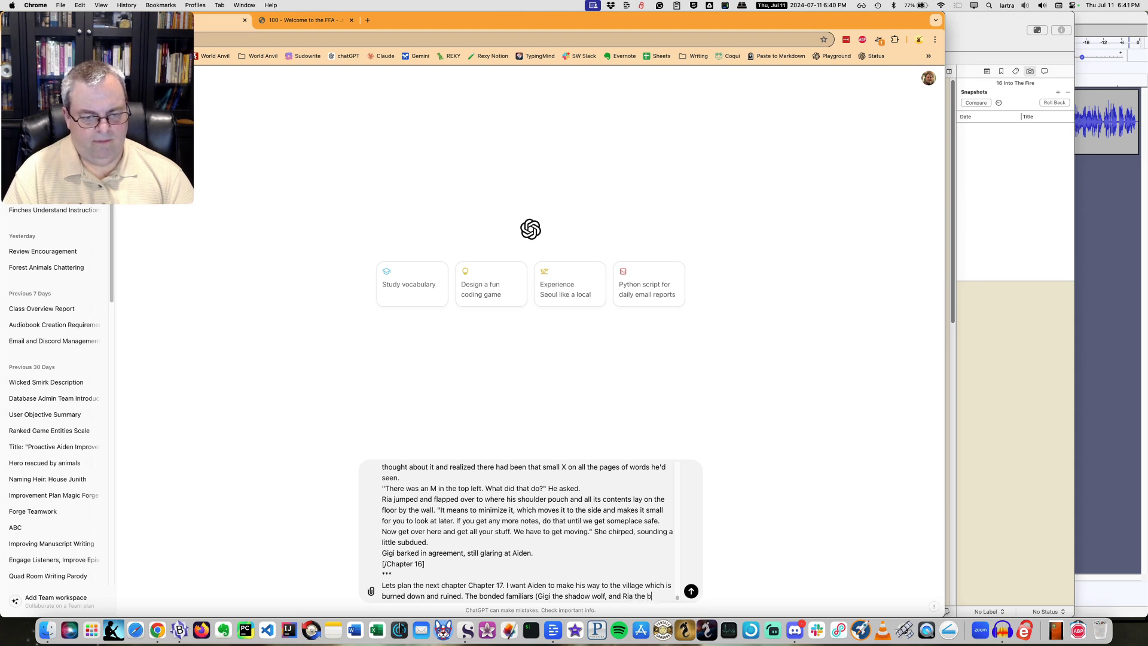
key(BackSpace)
text(magical bird) do not like t)
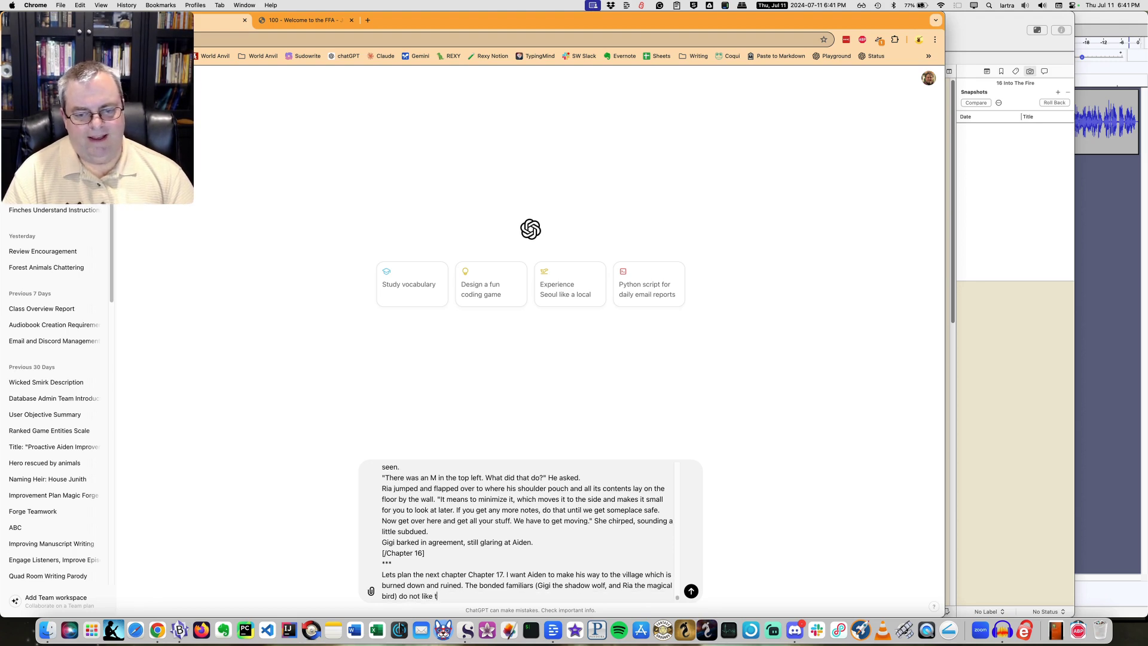
text(his plan and w)
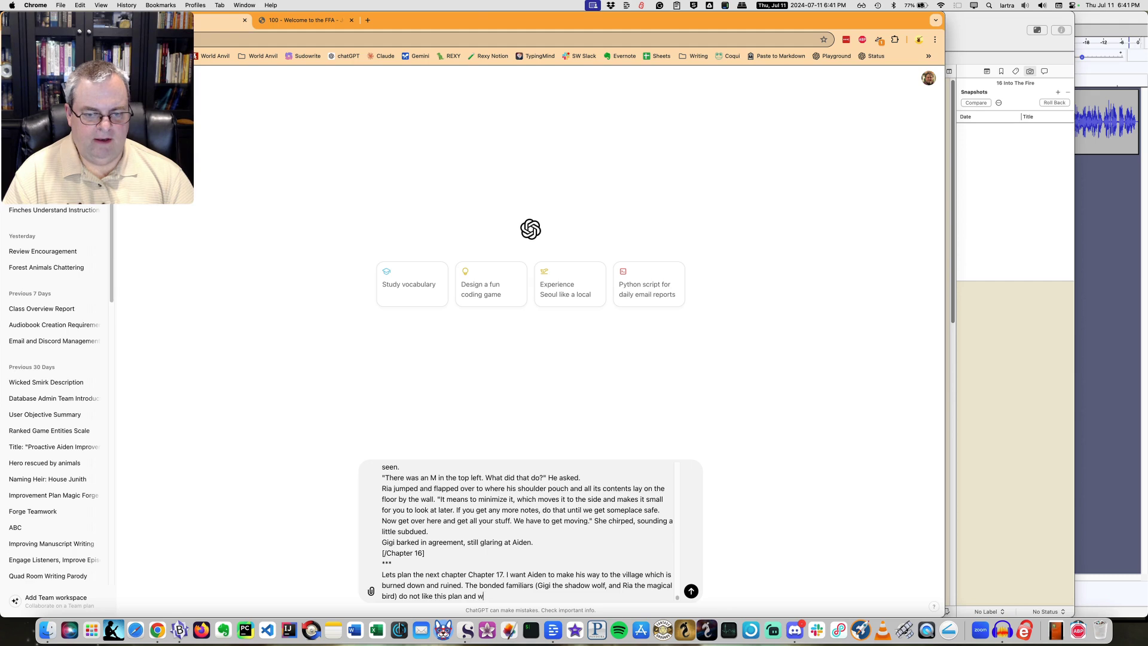
text(ant to run be)
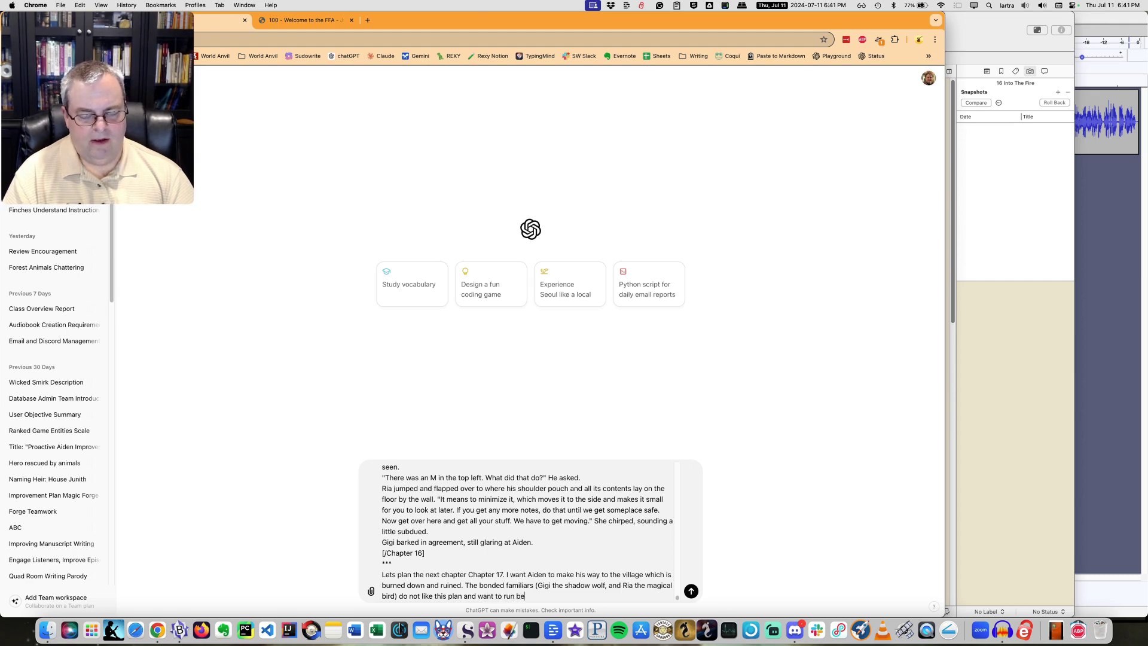
text(cause of the )
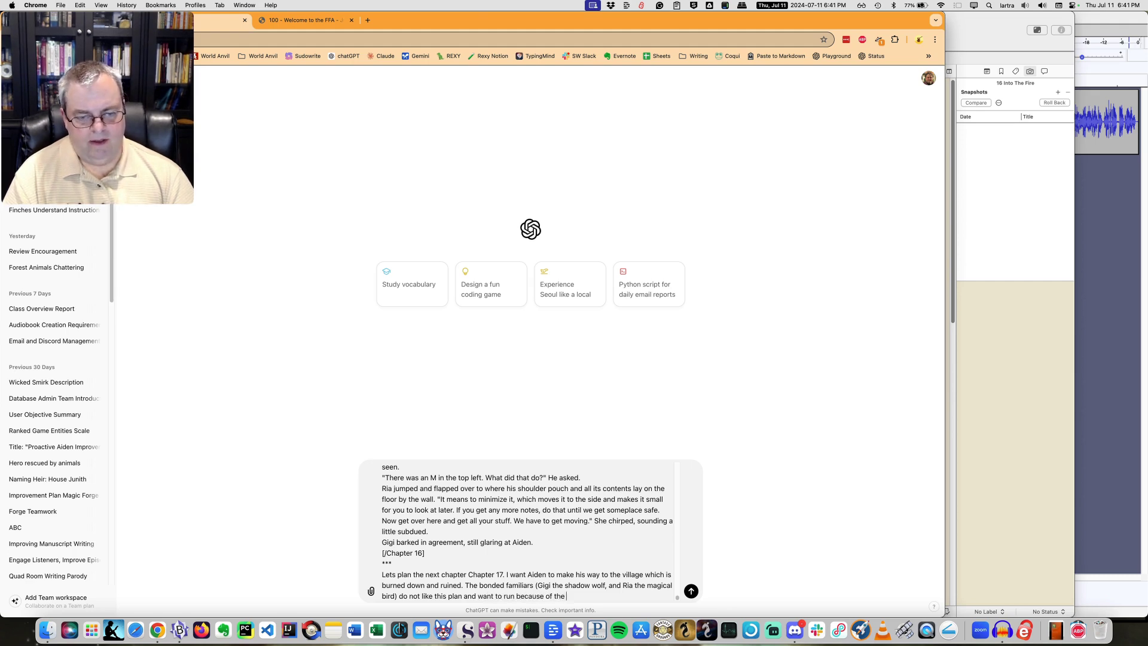
text(sold)
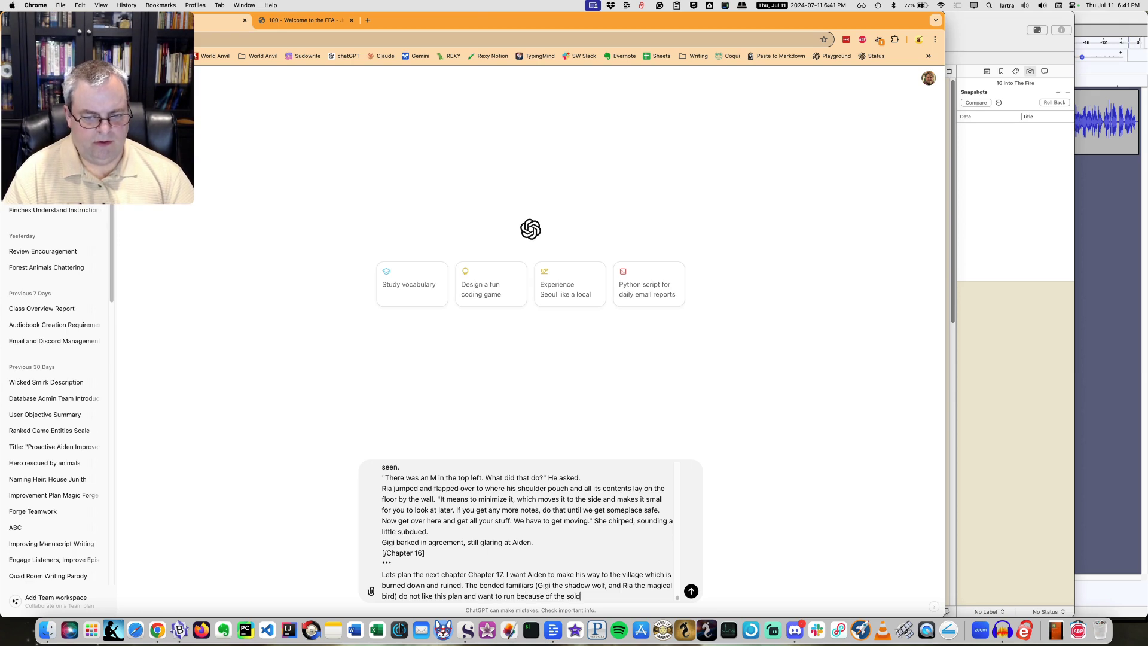
text(iers and )
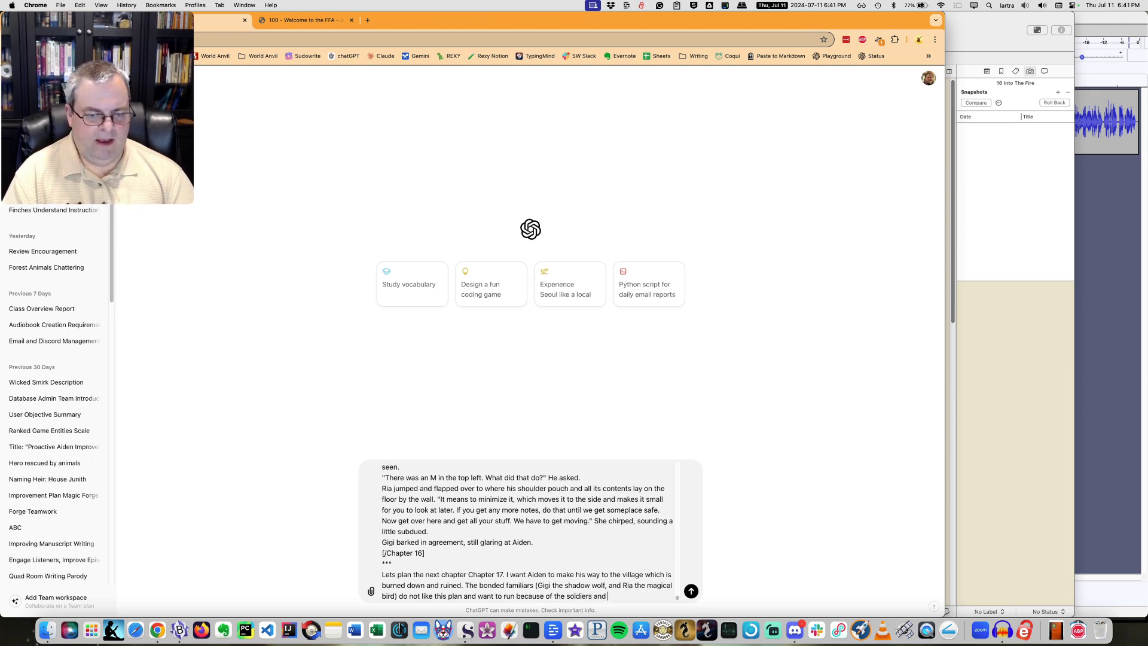
text(other )
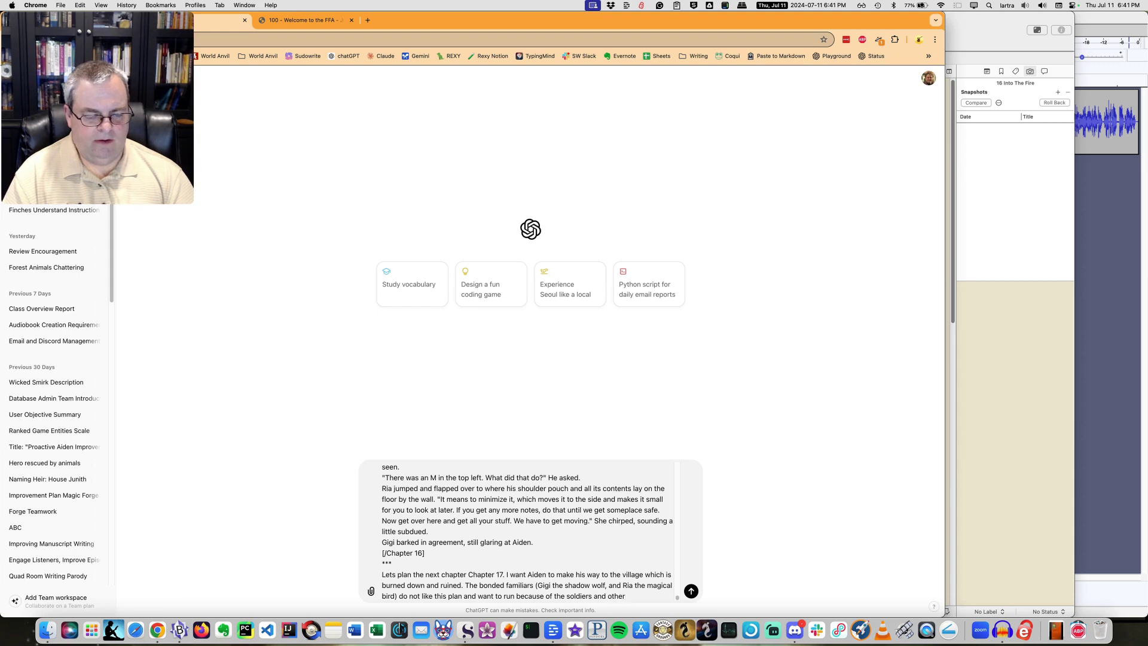
text(Seeker)
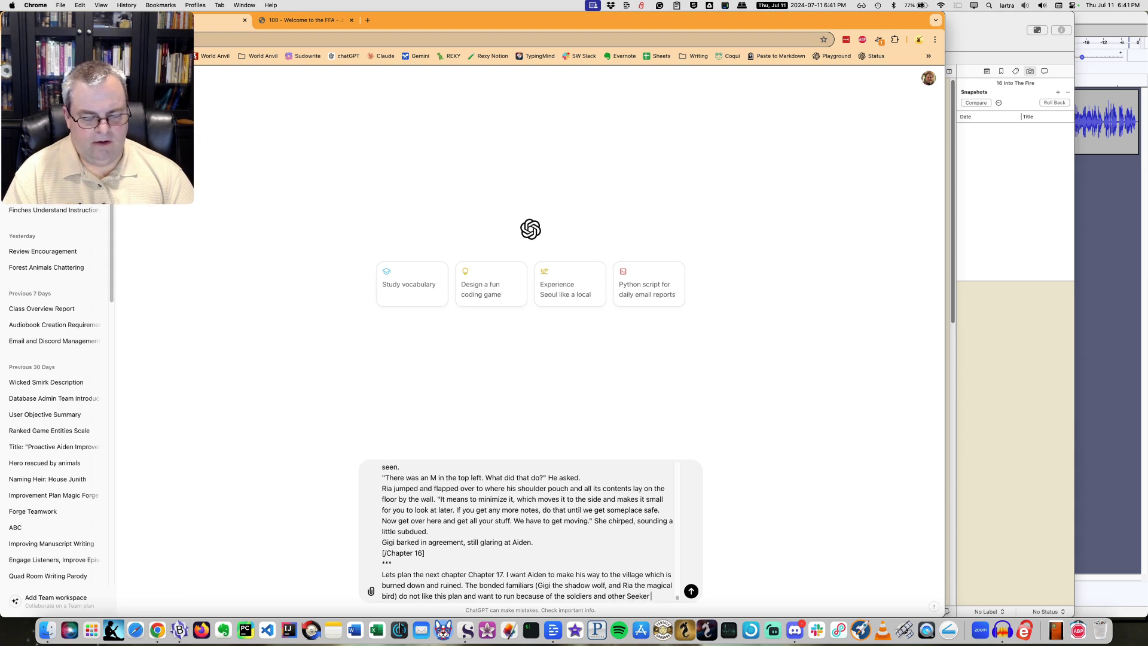
text( who are )
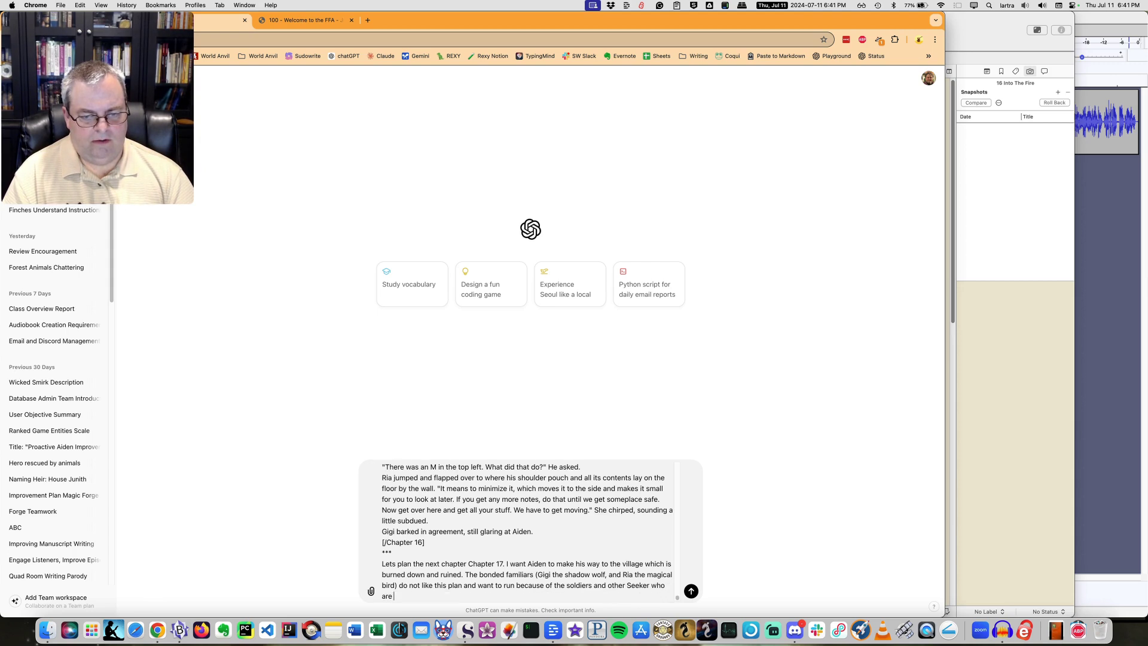
text(looking for )
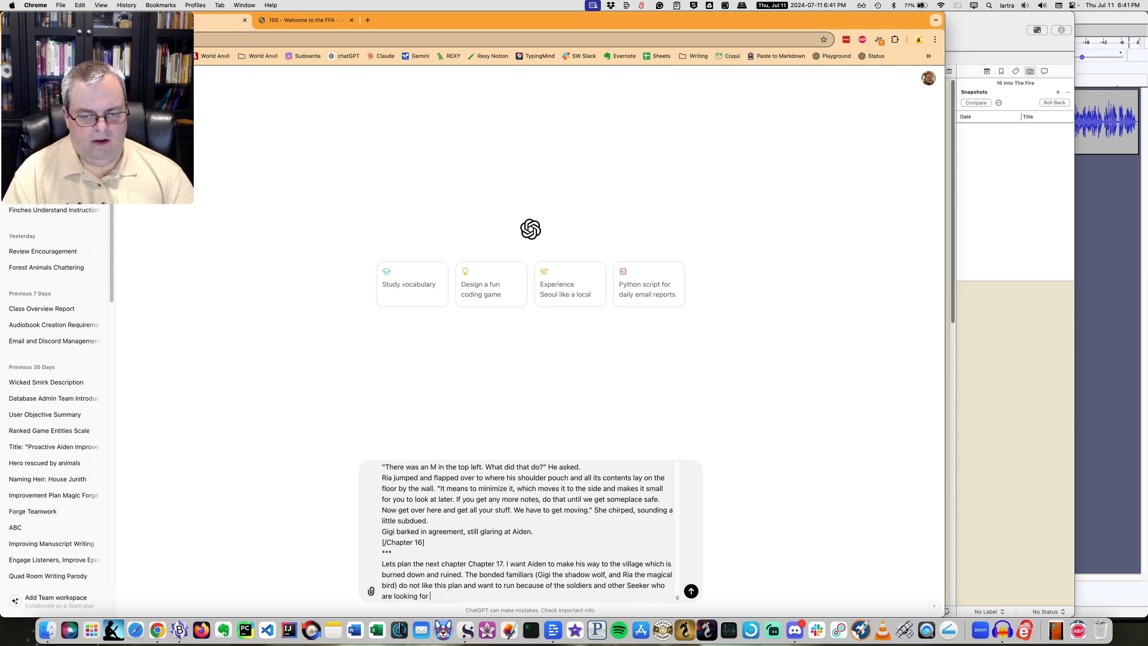
text(Aiden to ki)
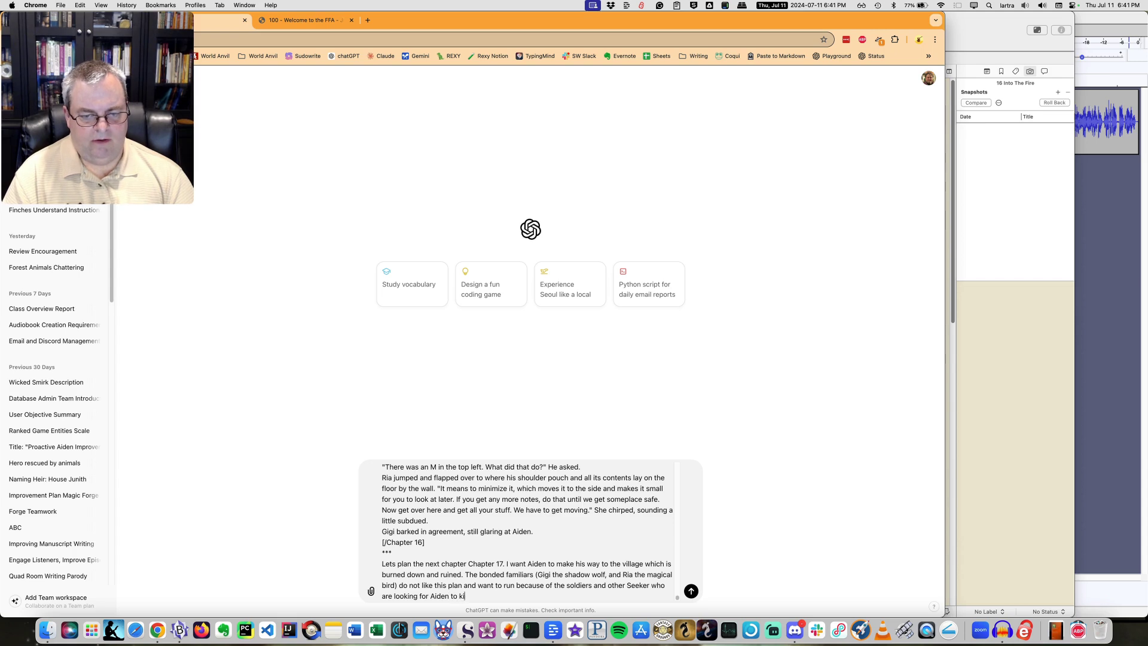
text(ll him. These are al)
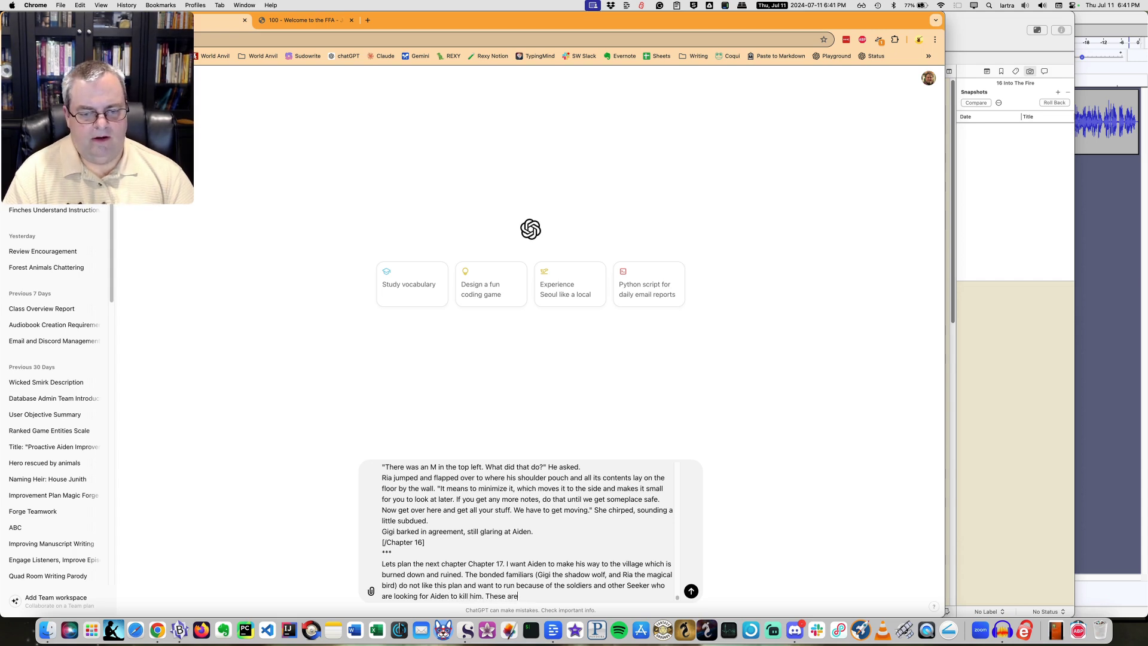
key(BackSpace)
key(BackSpace)
key(BackSpace)
key(BackSpace)
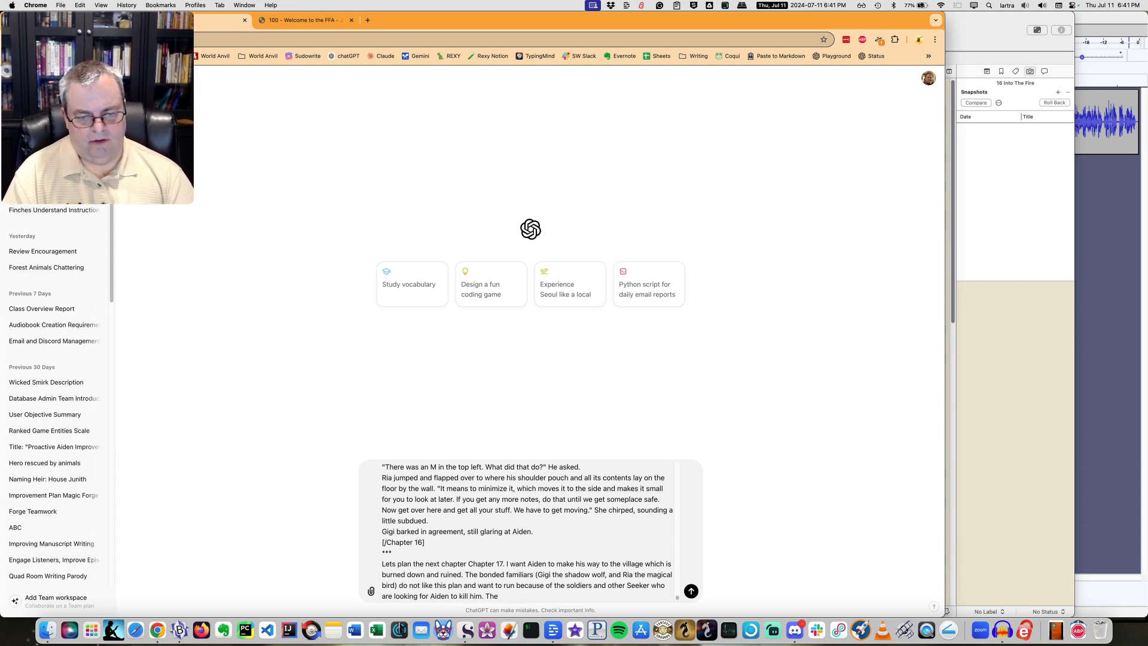
text(soldiers)
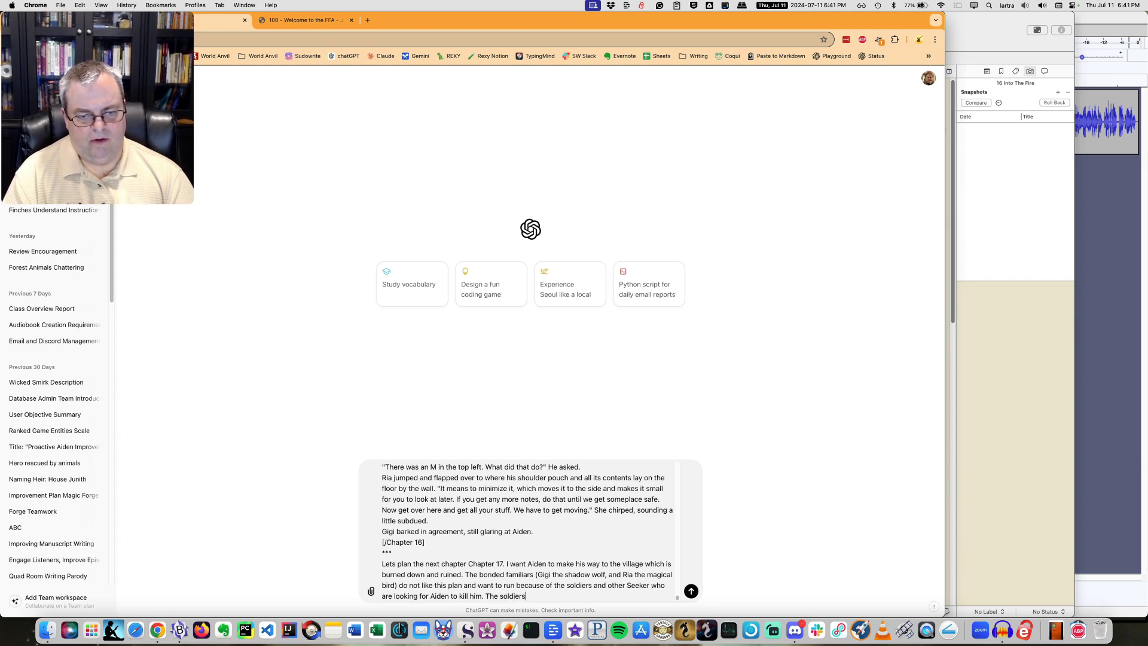
text( have already k)
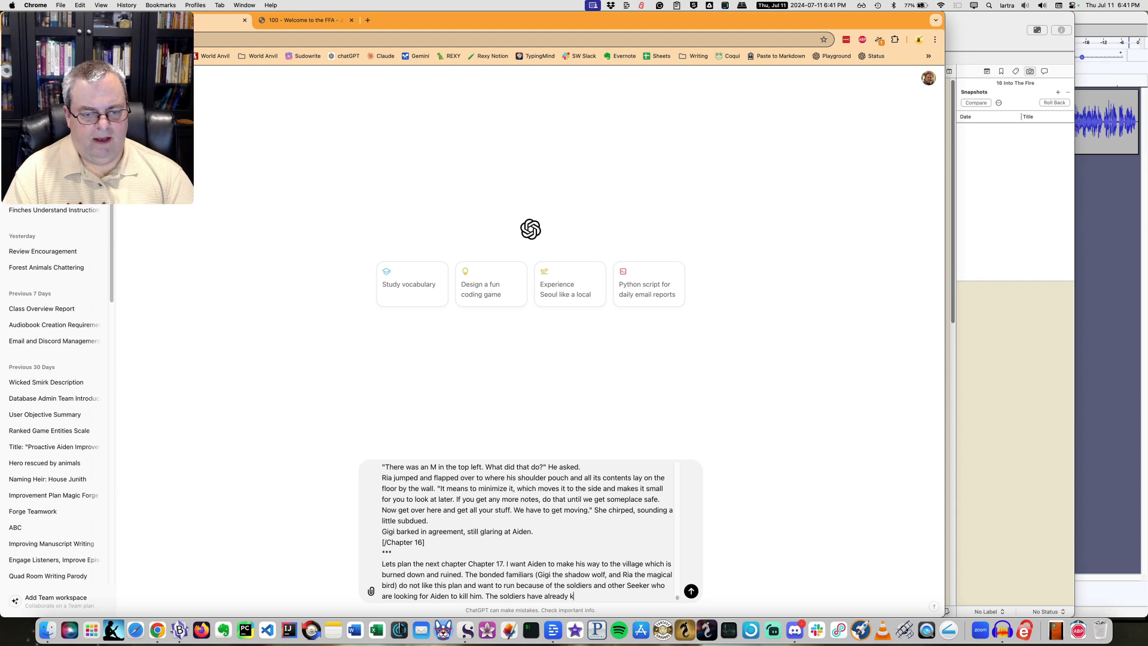
text(illed a)
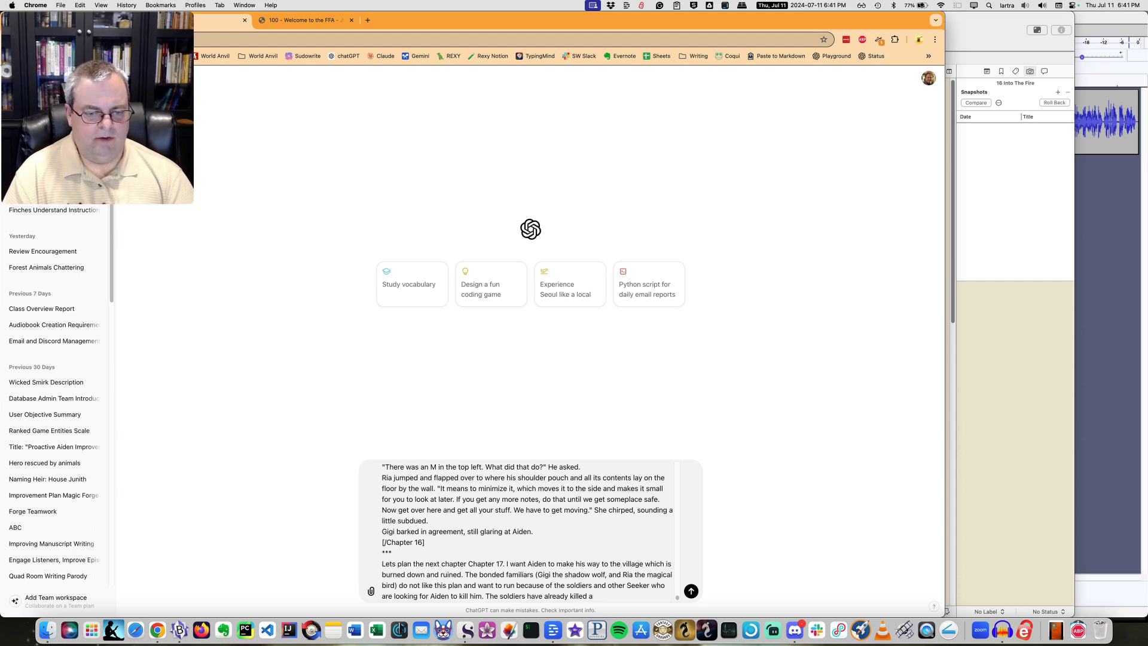
text(mlmost everyone in)
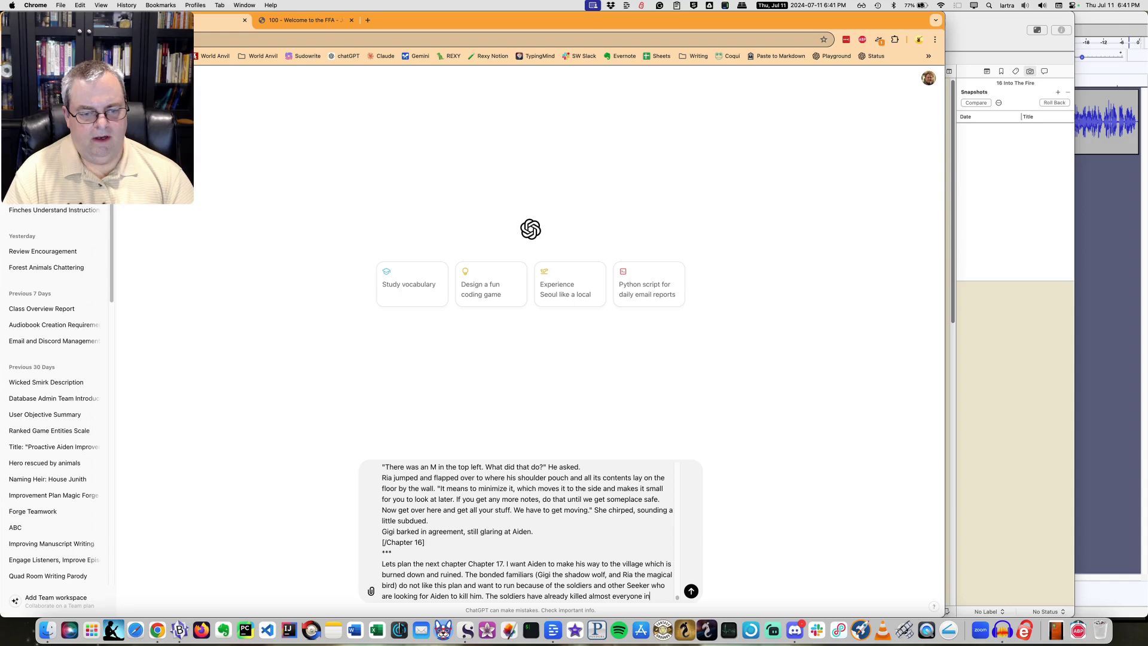
text( thevillage and)
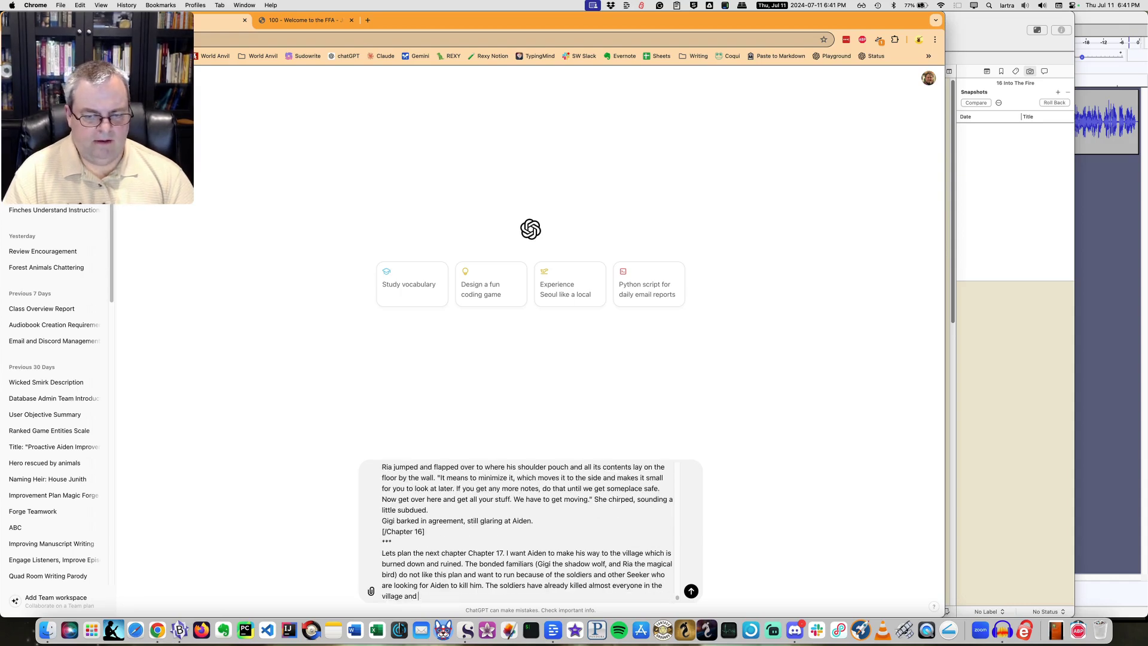
text( burnd)
key(BackSpace)
text(ed)
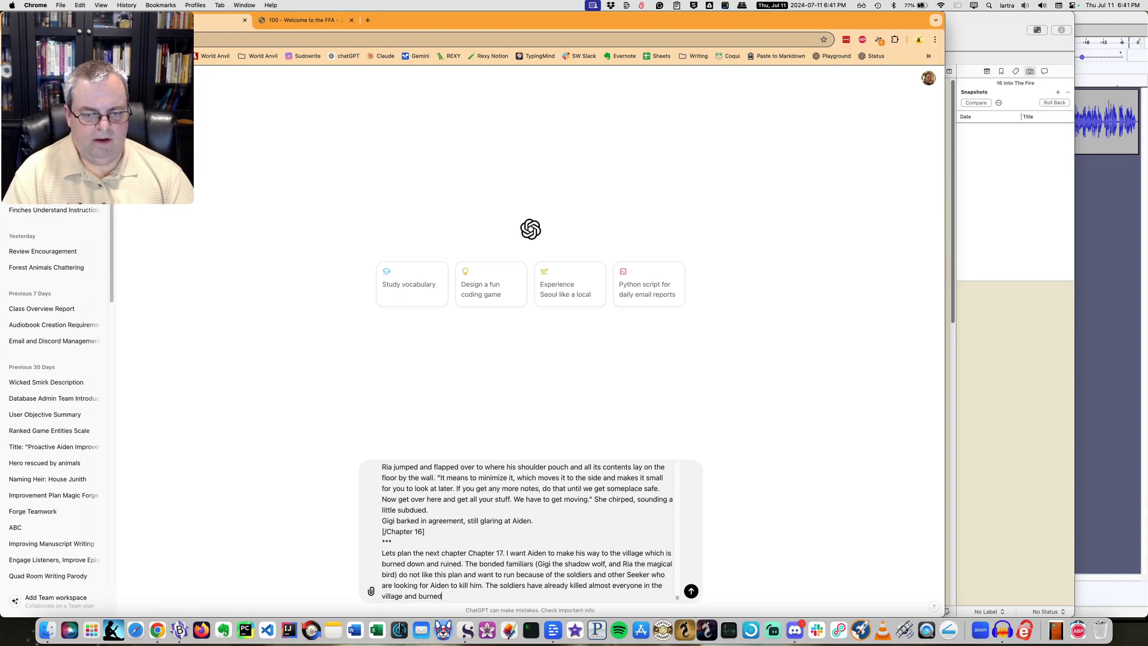
text( it down on the )
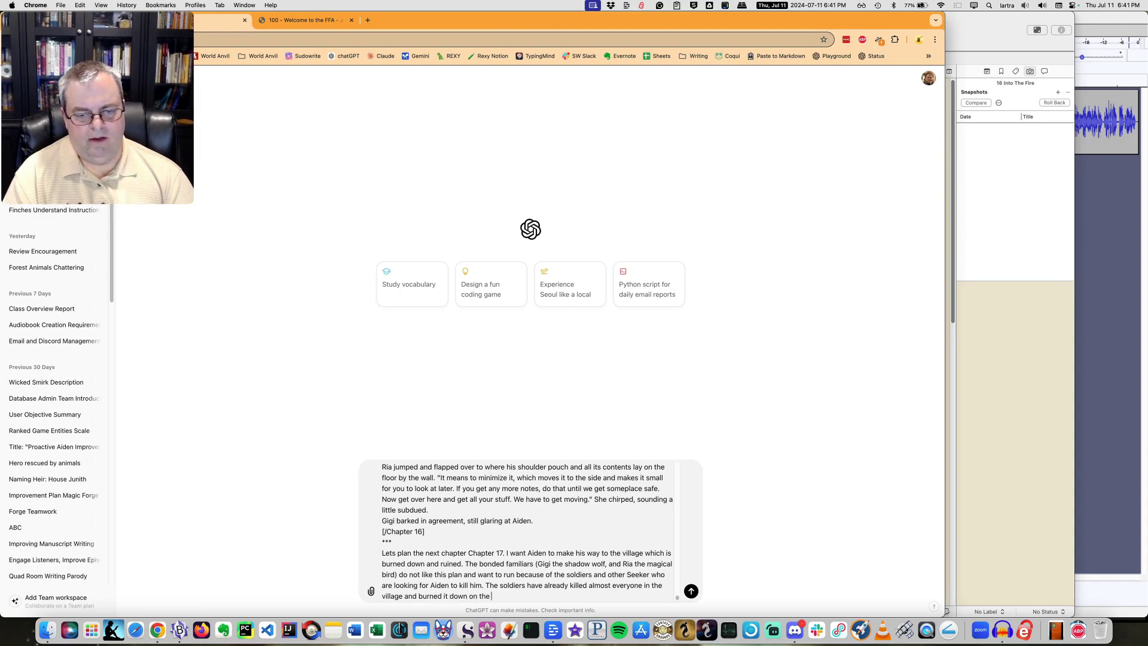
text(command of Cas)
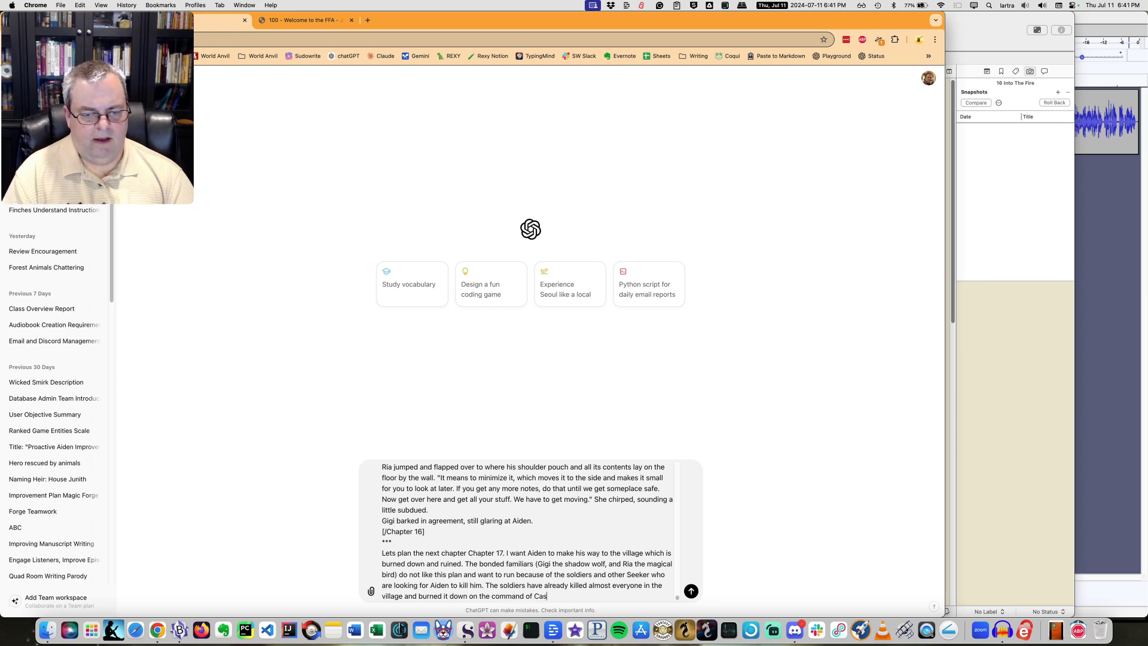
text(sian the )
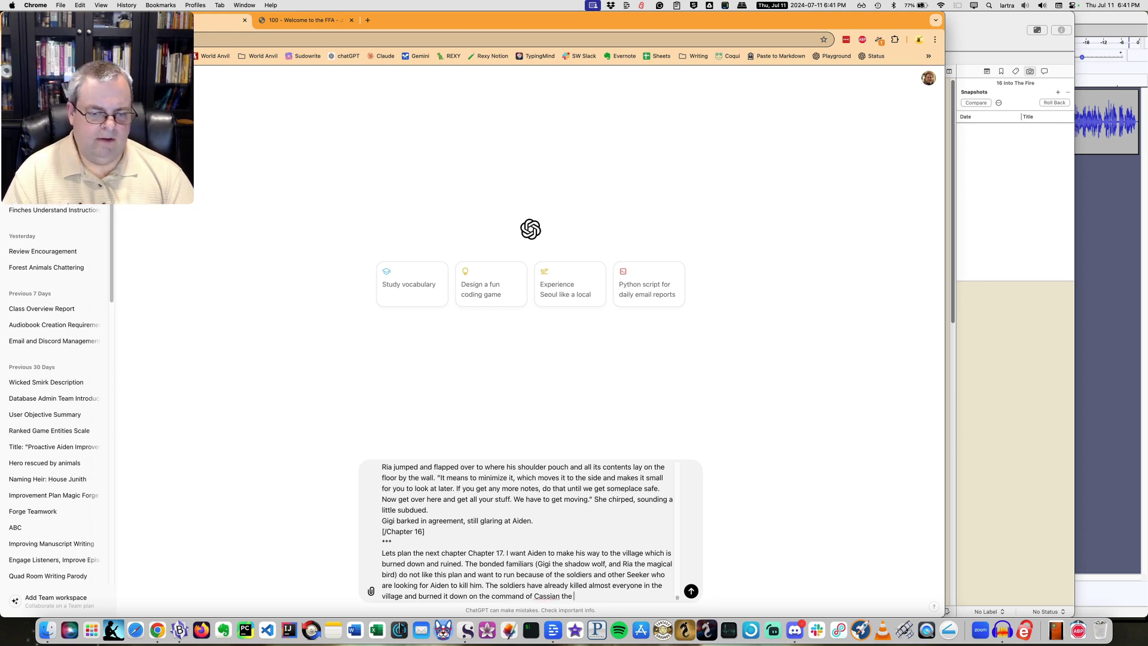
text(other s)
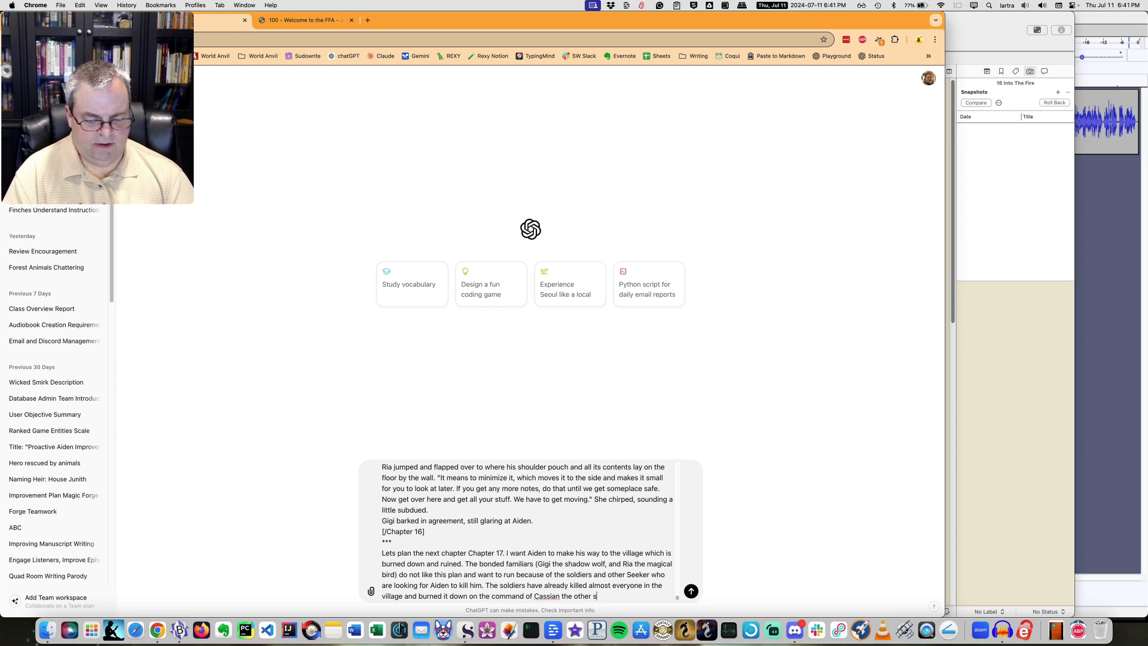
key(BackSpace)
text(Seeker. )
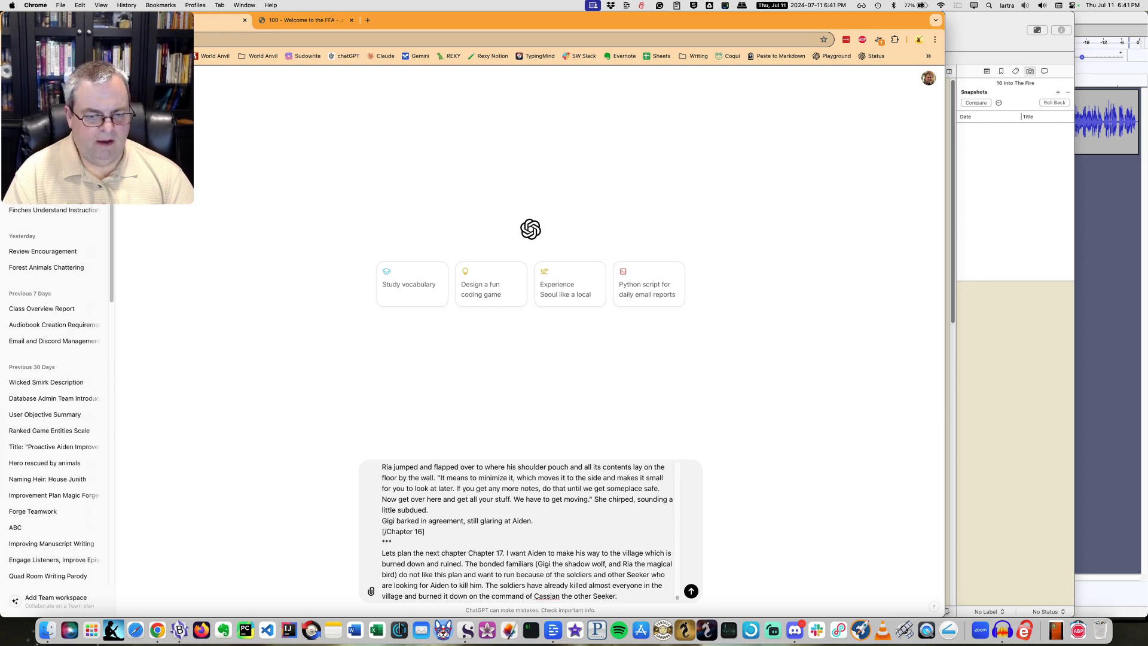
text(hi)
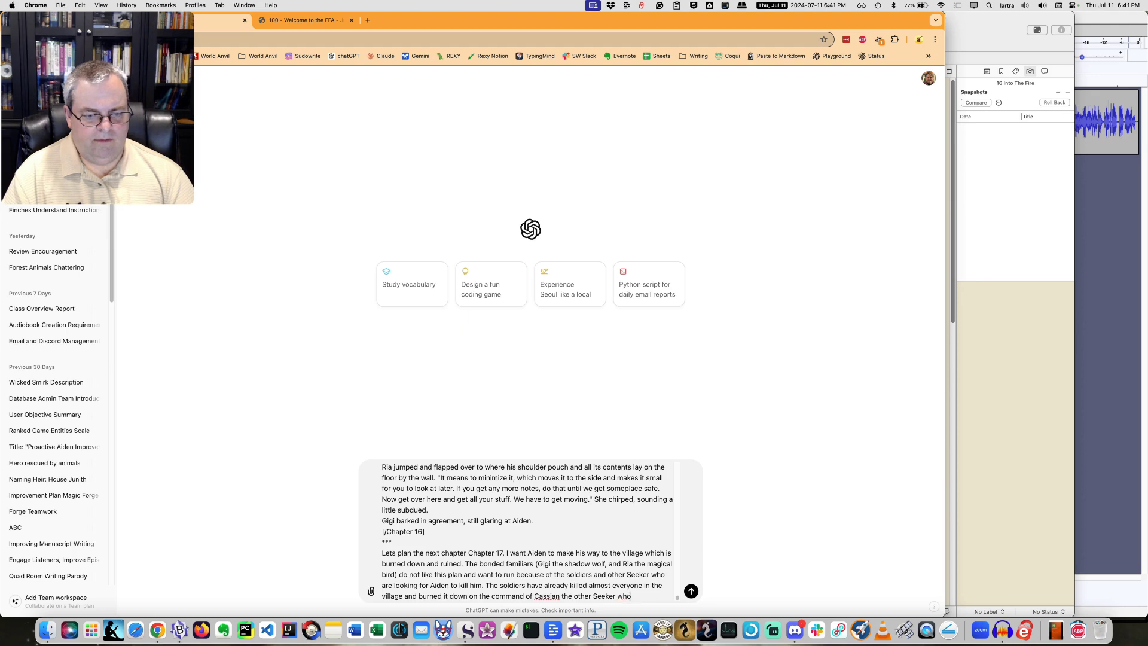
text( is a noble)
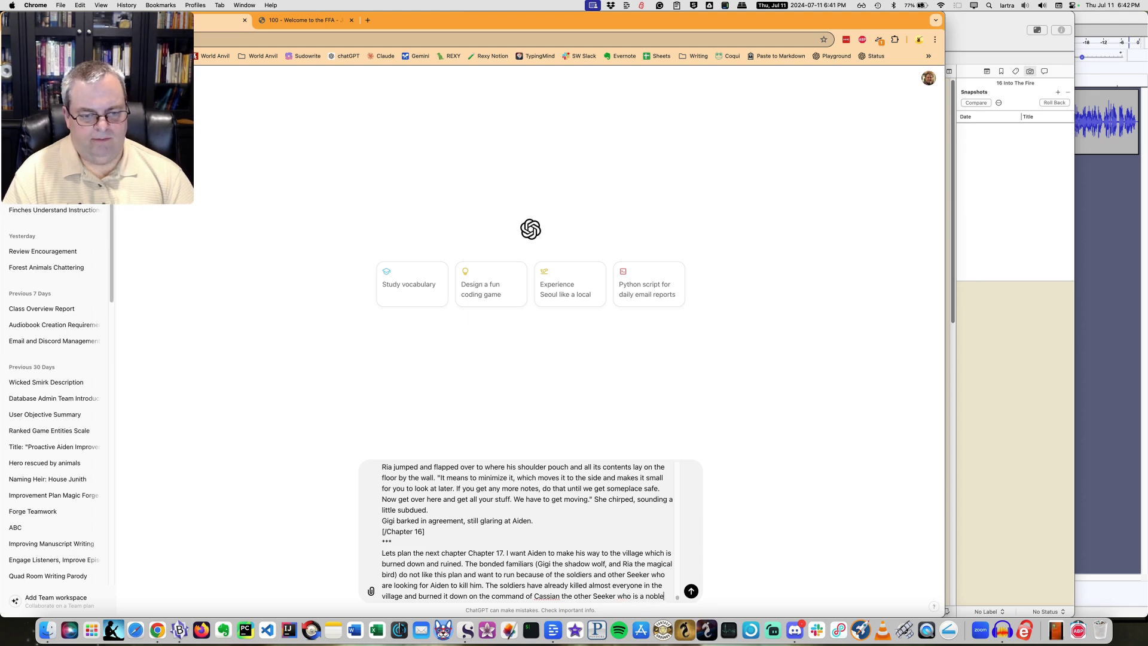
text( in the empire. Aid)
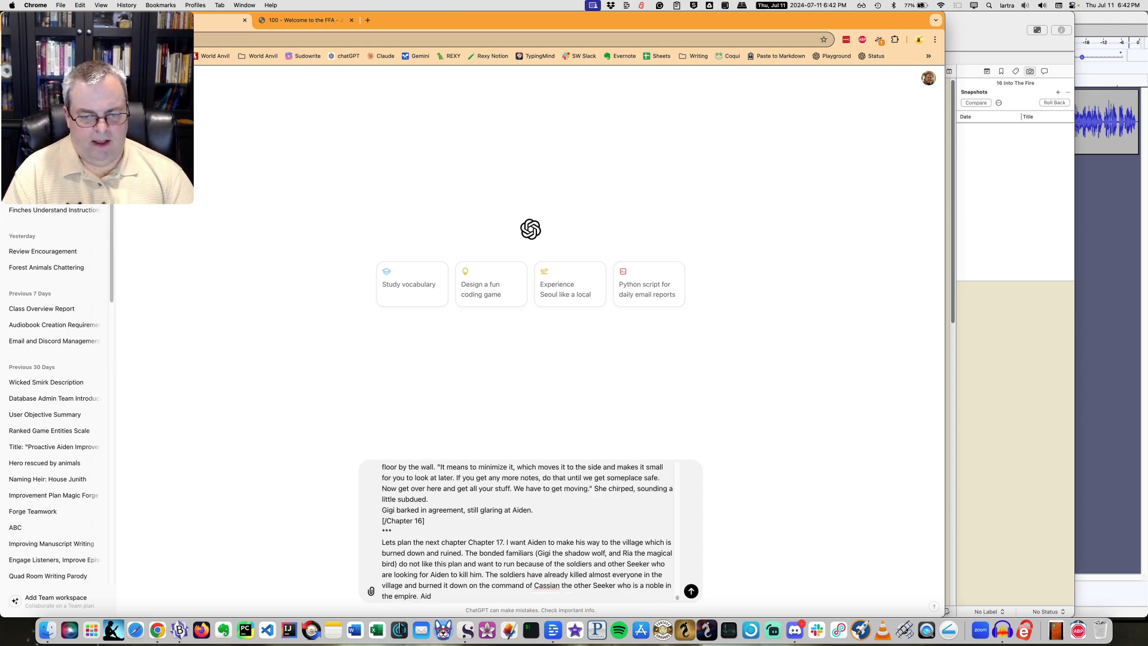
text(en wil)
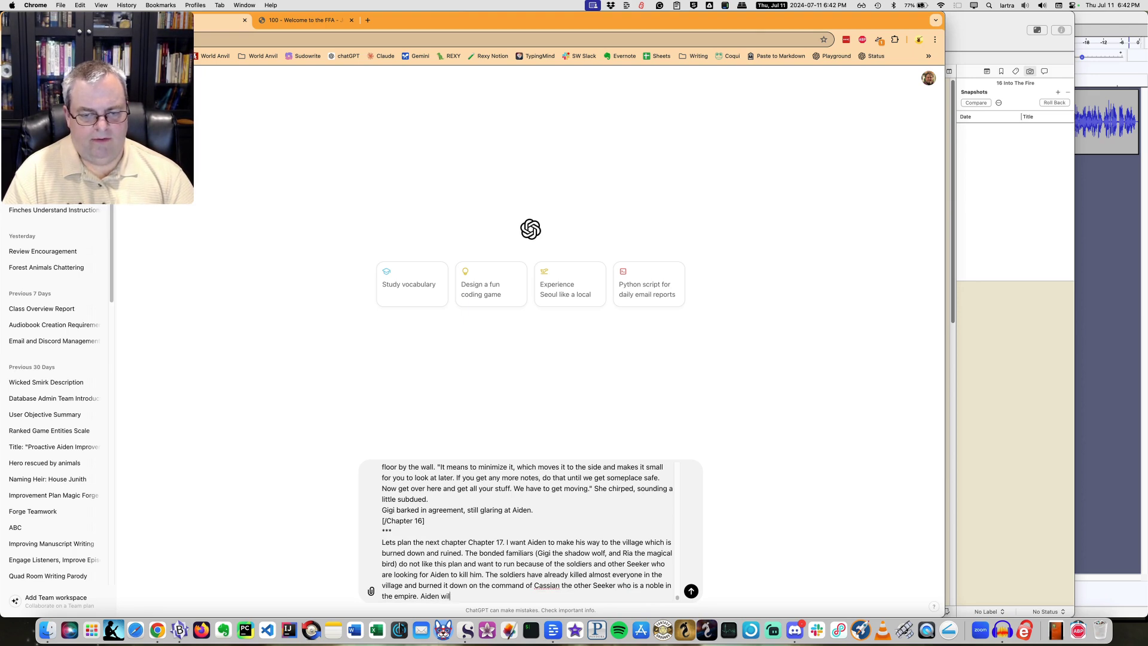
text(l dind whe)
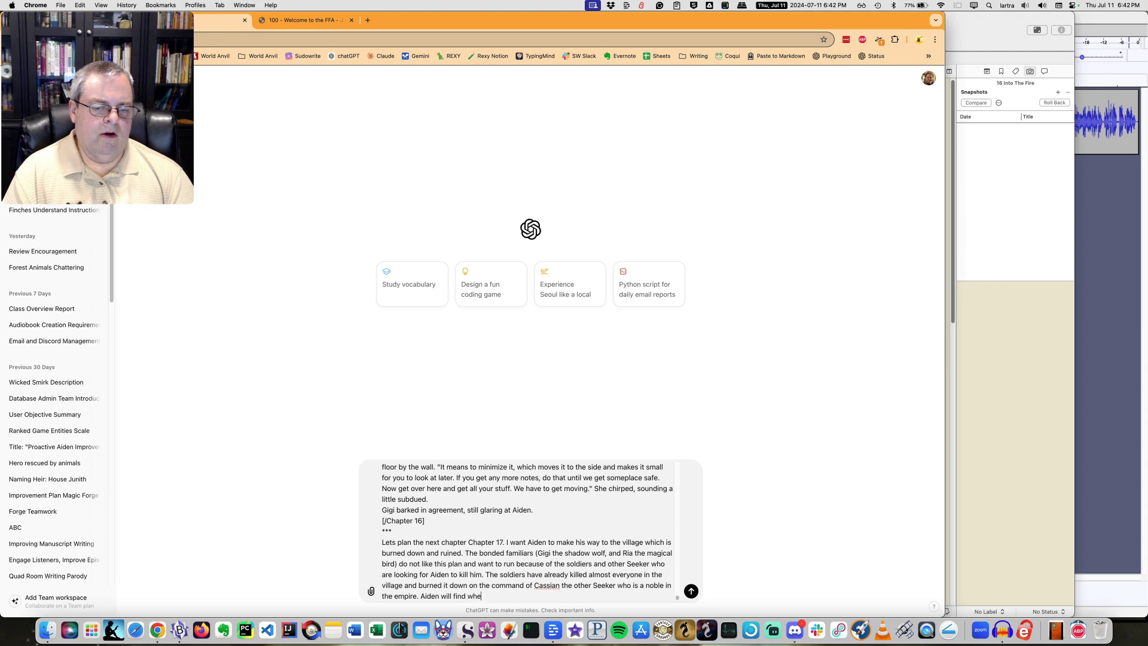
text(re he dragged )
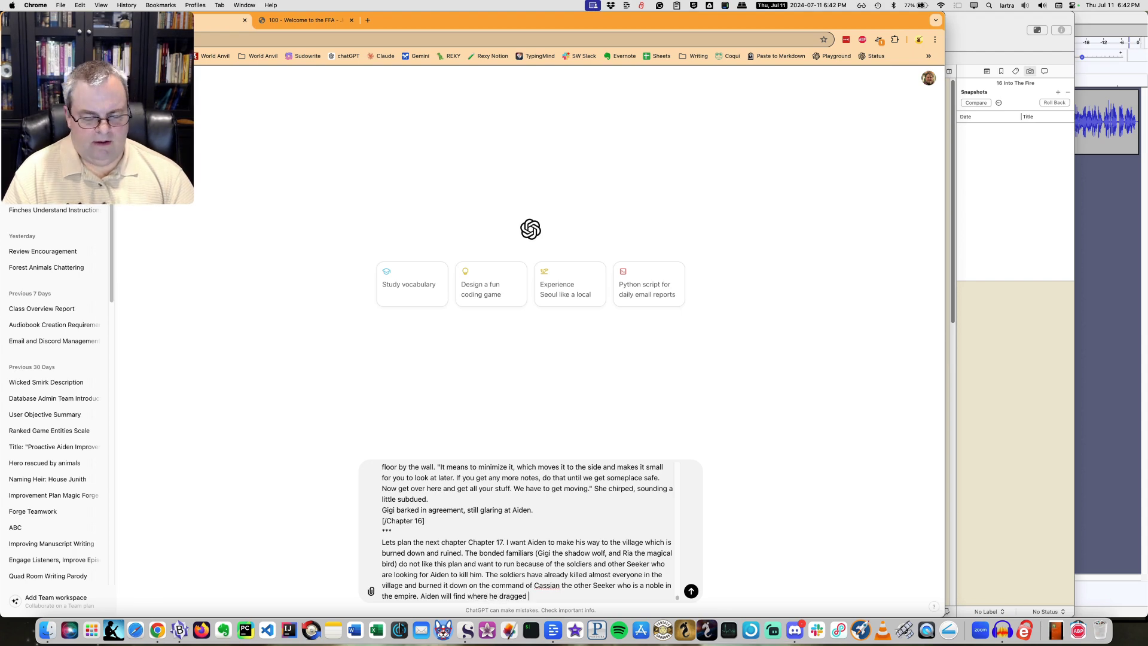
text(his friend )
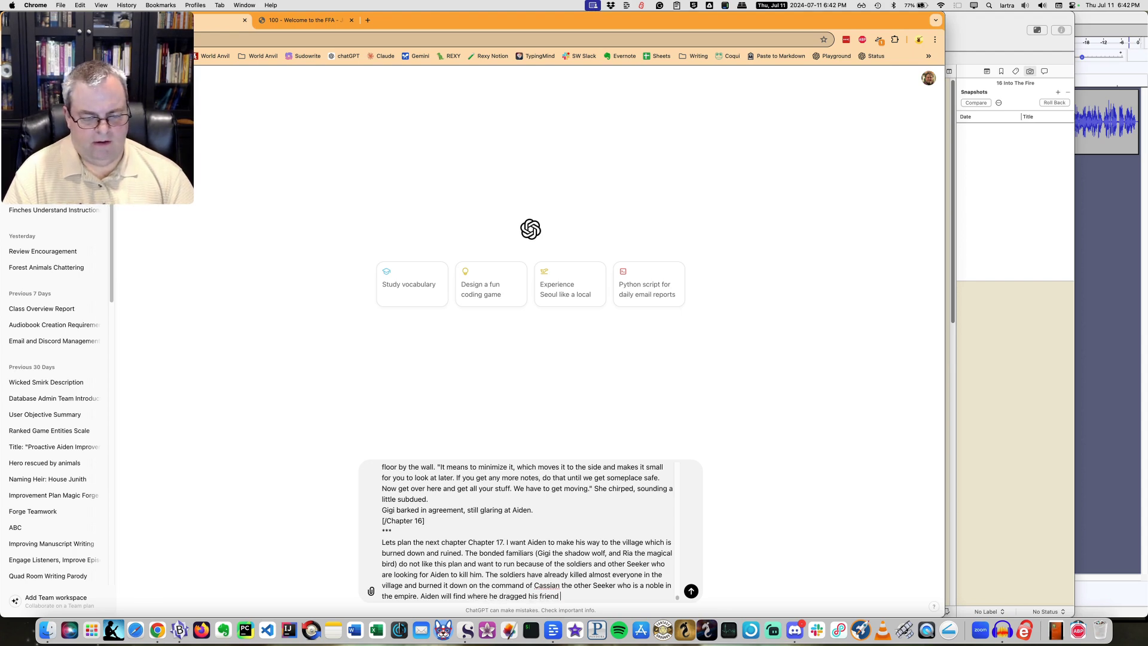
text(Tilda to )
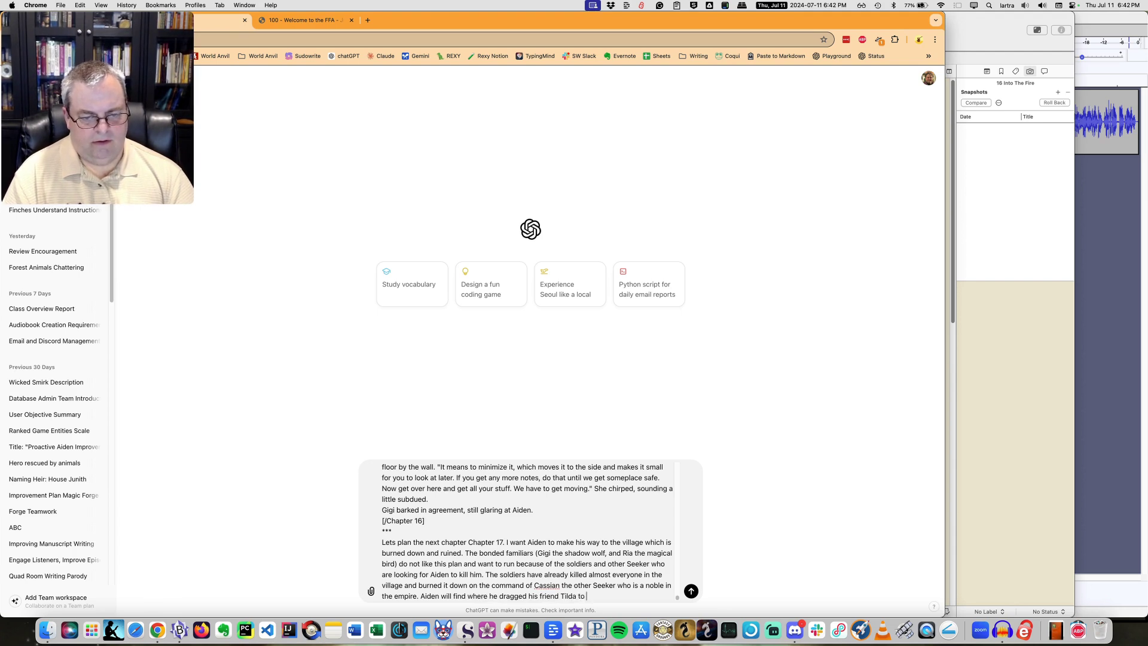
text(but she )
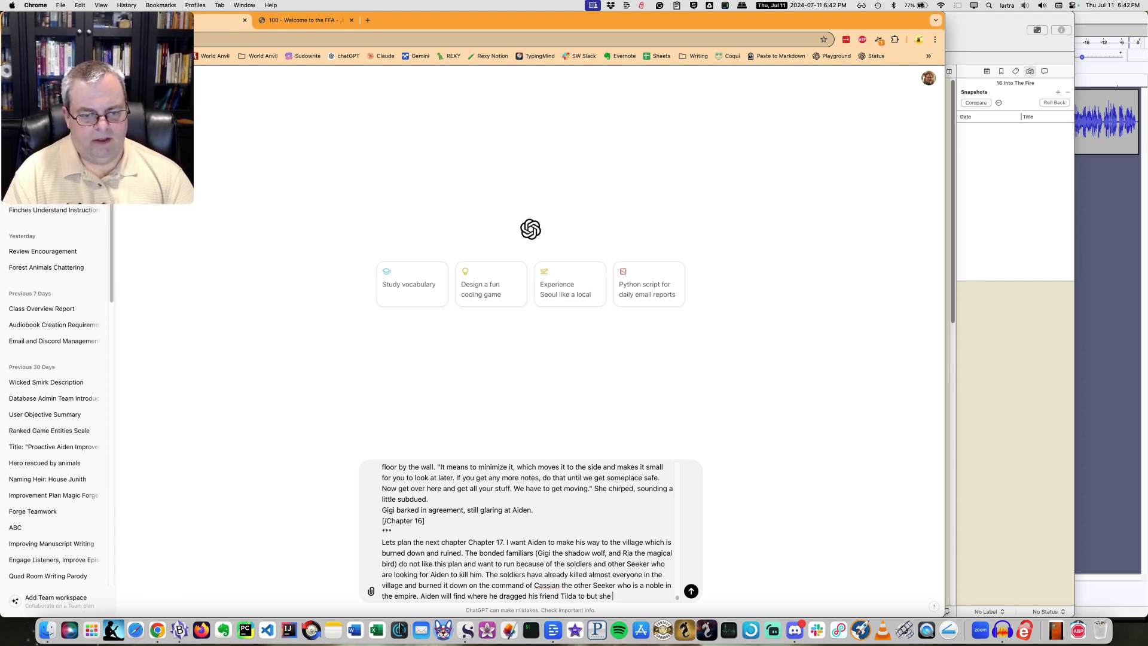
text(is gone.)
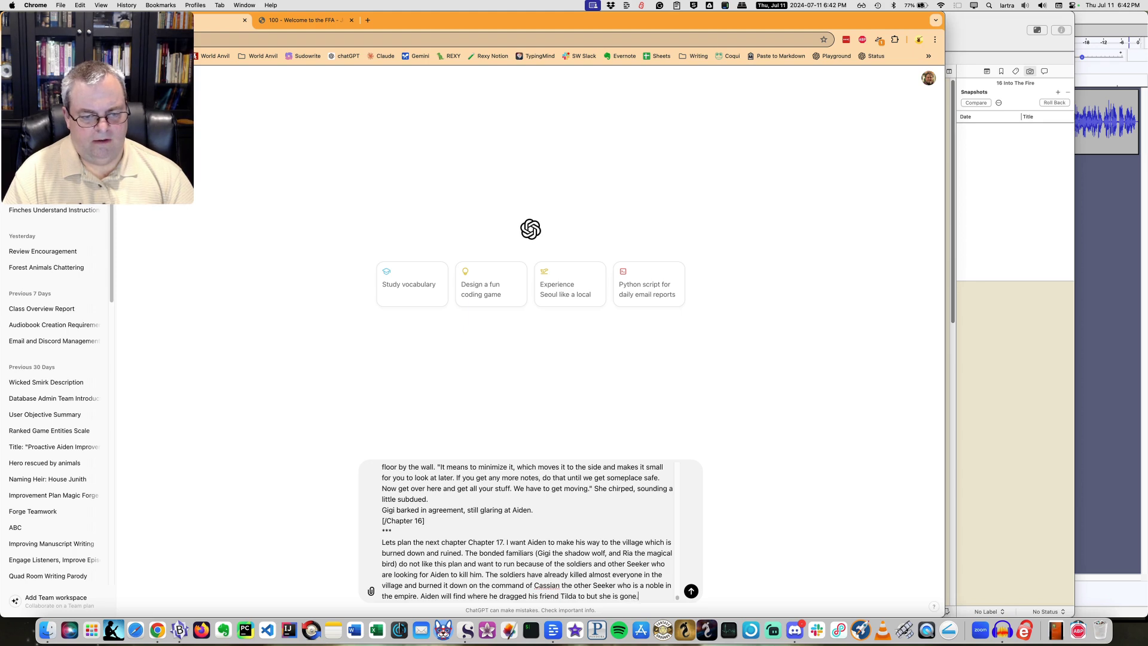
text( And then)
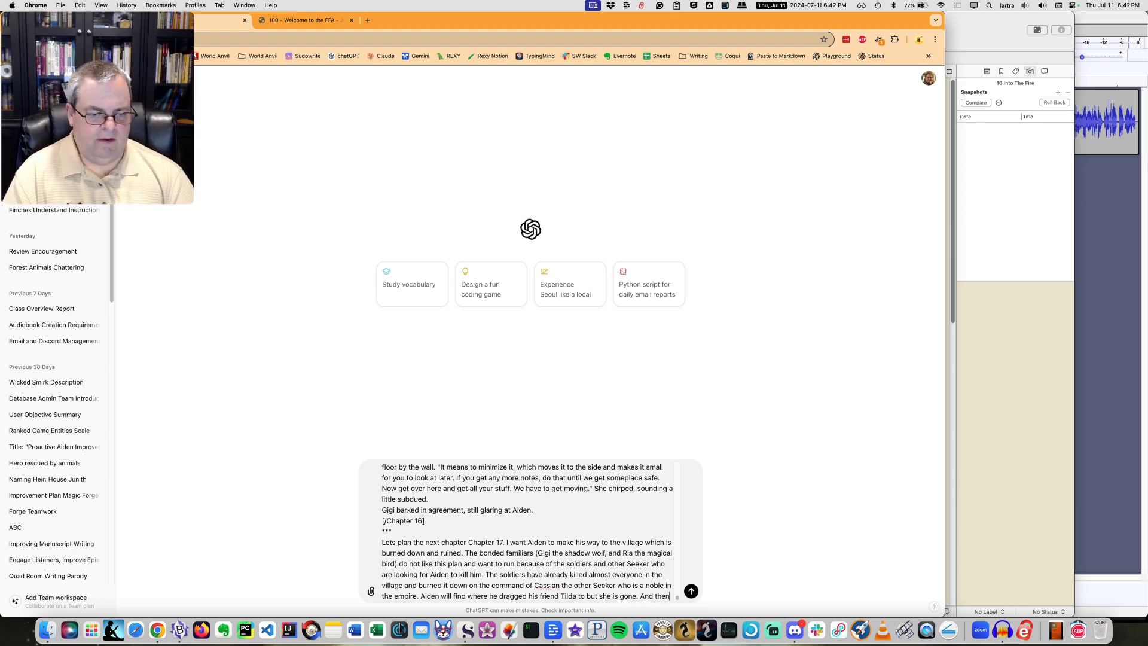
text( lets d)
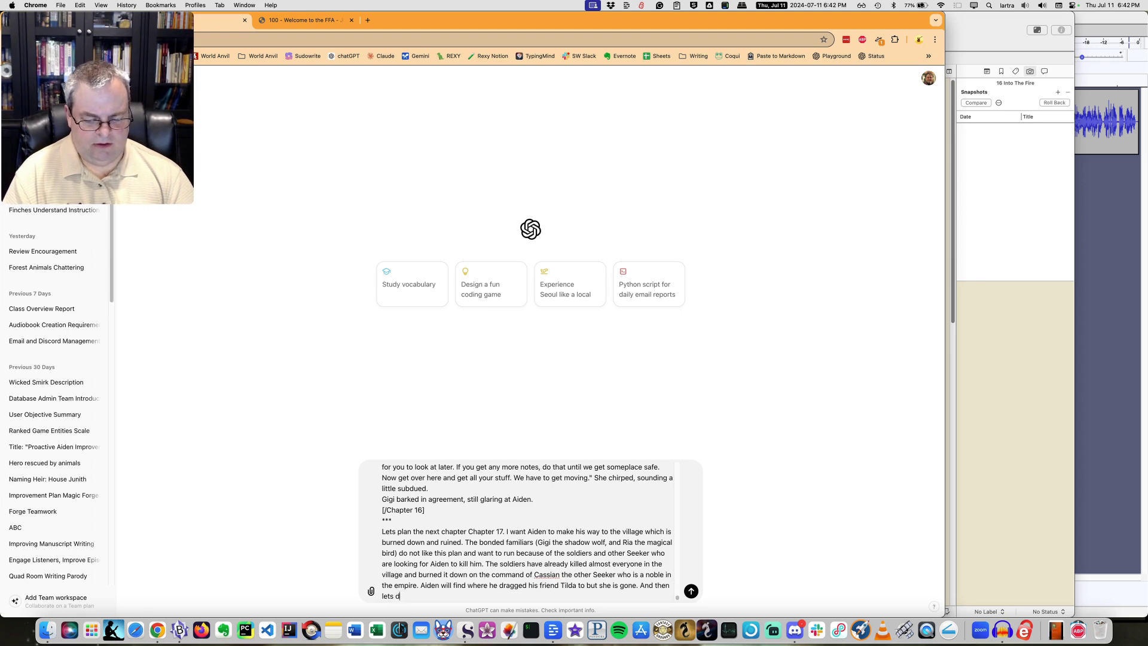
text(escribe the )
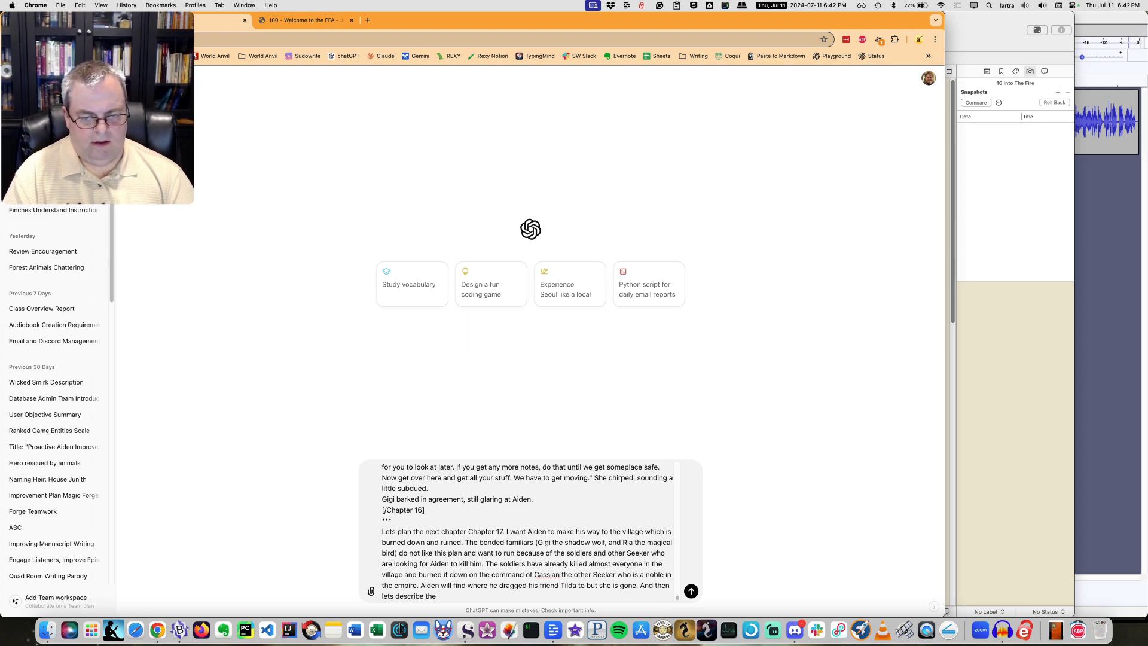
text(p)
text(tot)
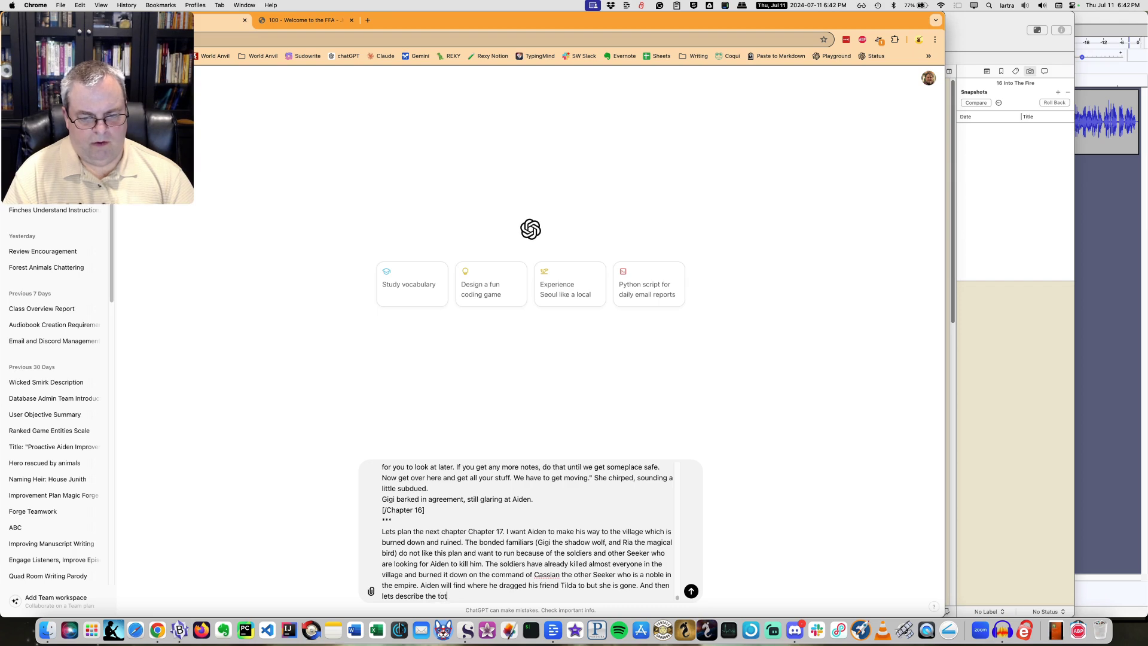
text(ally bu)
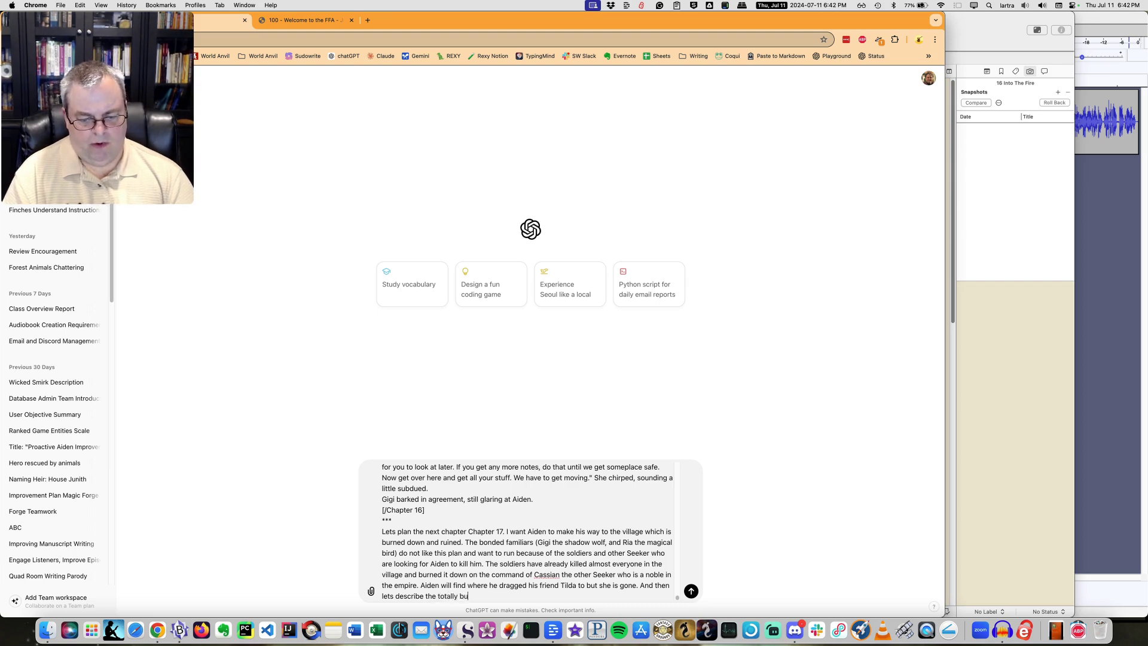
text(rning and de)
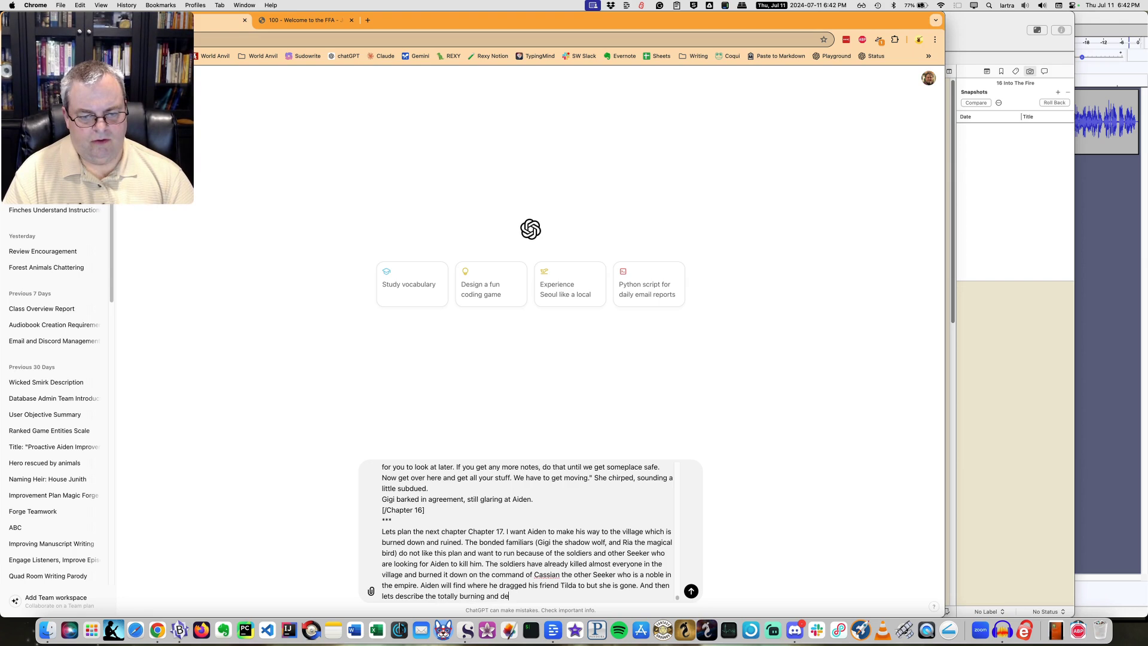
text(stroyed )
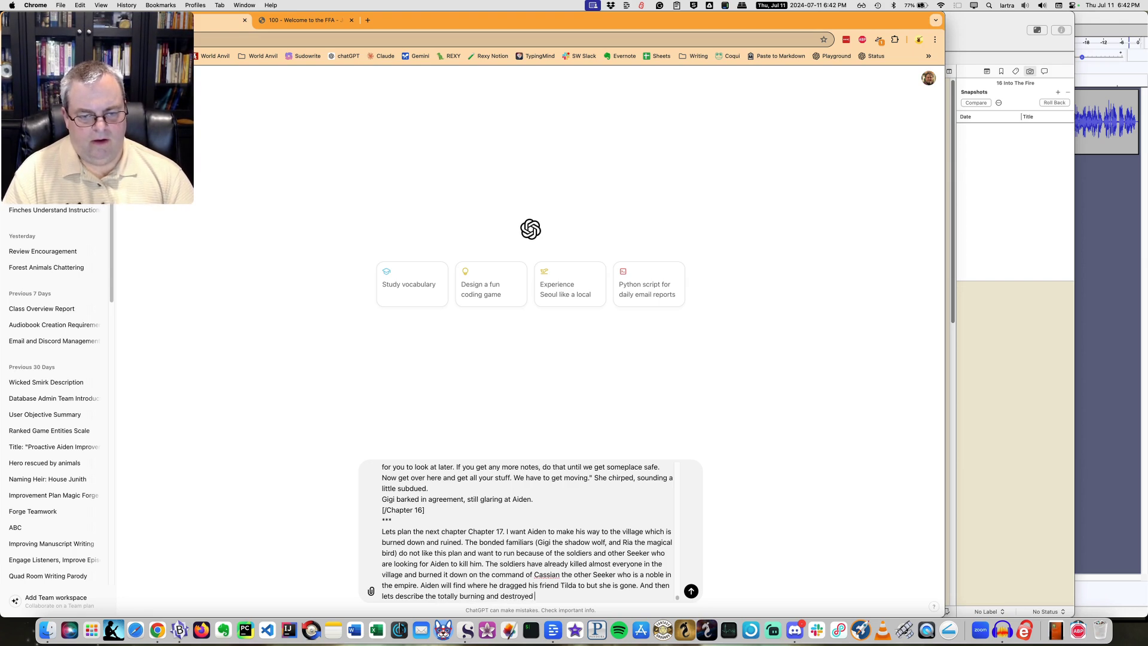
text(village of Lapi)
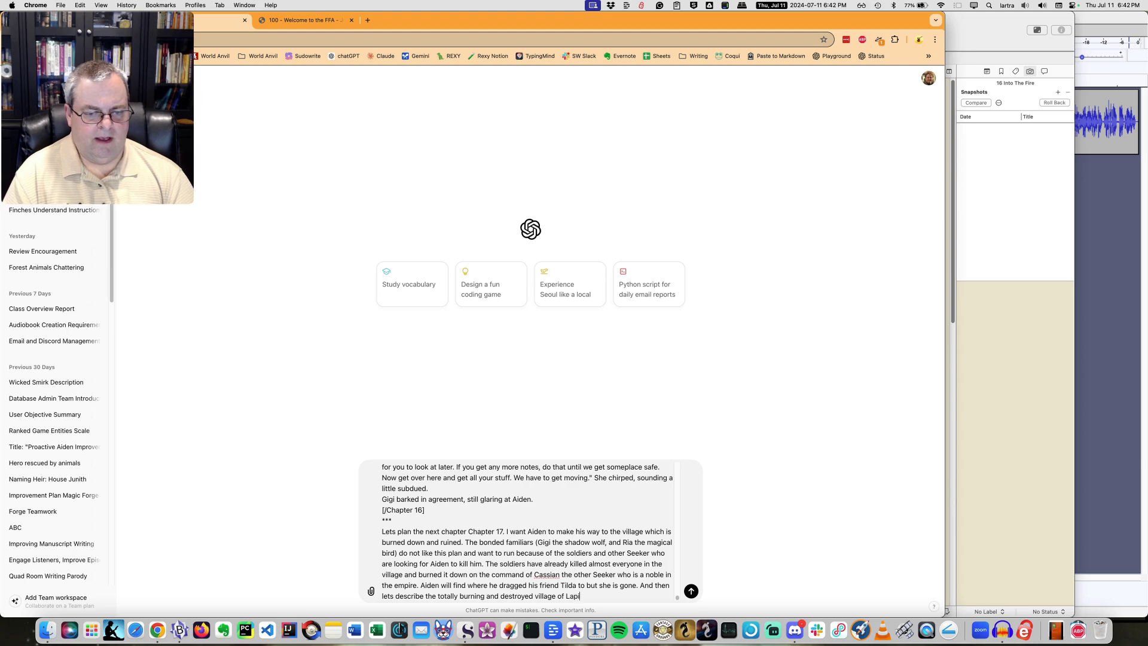
text(dara. )
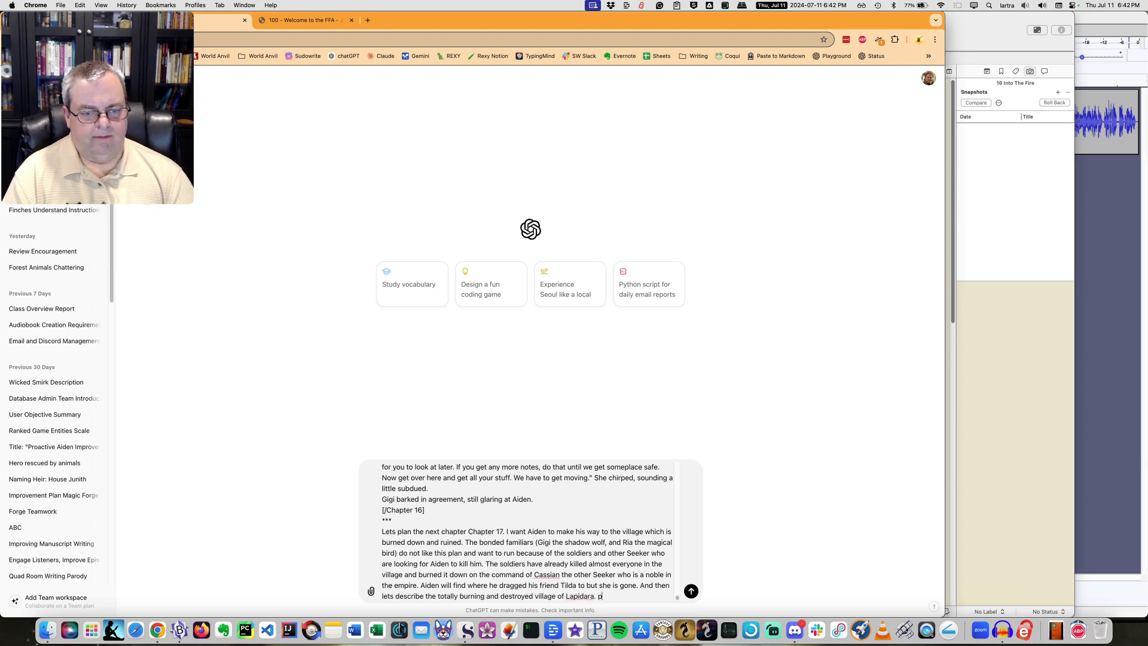
text(Please ma)
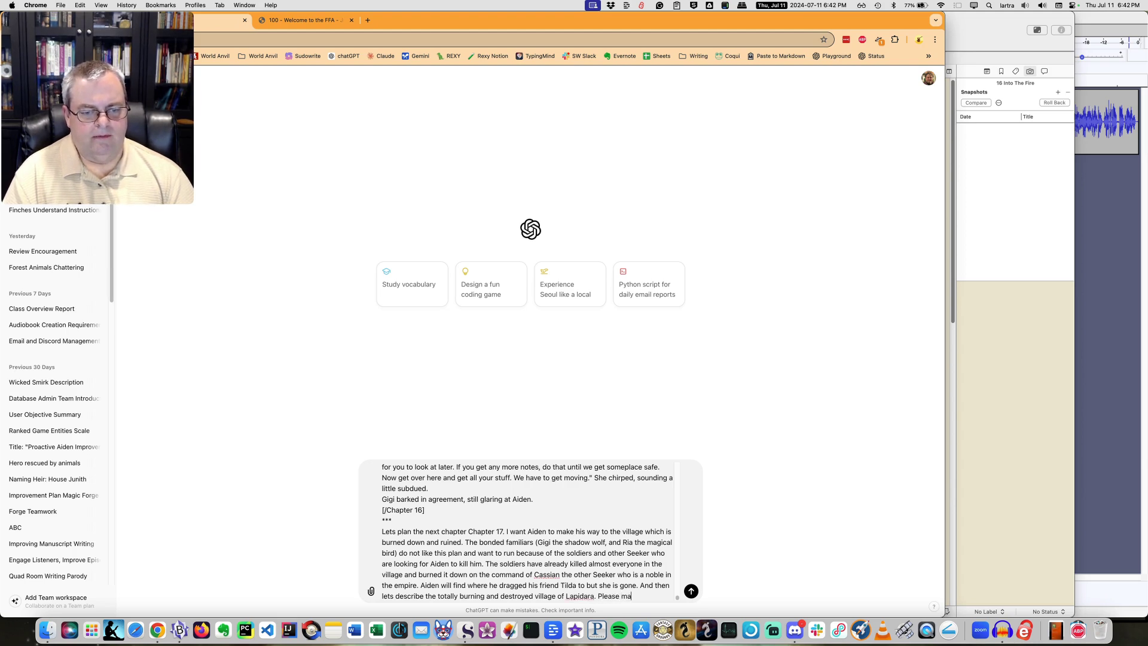
text(ke a writing)
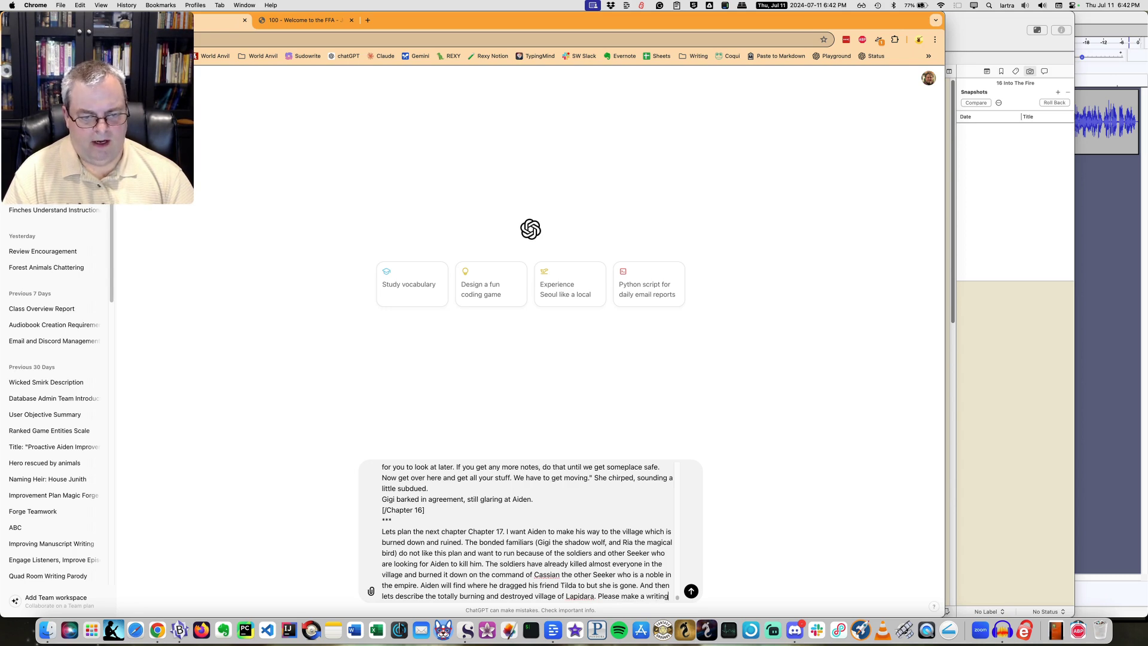
text( place)
key(BackSpace)
text(for this next s)
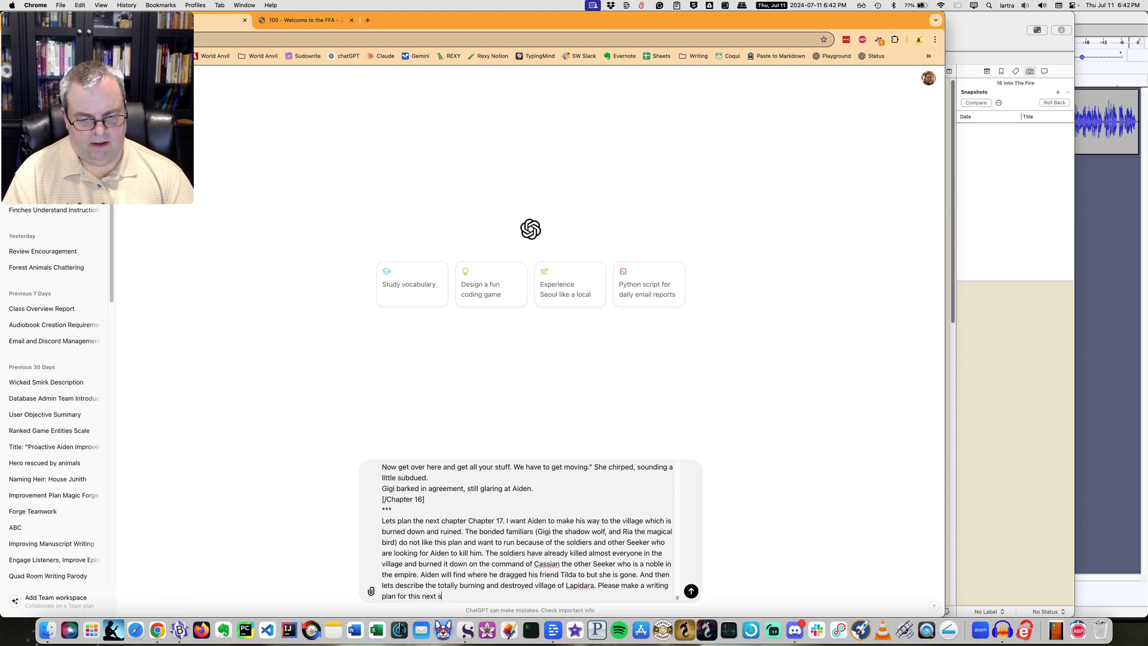
text(hapter)
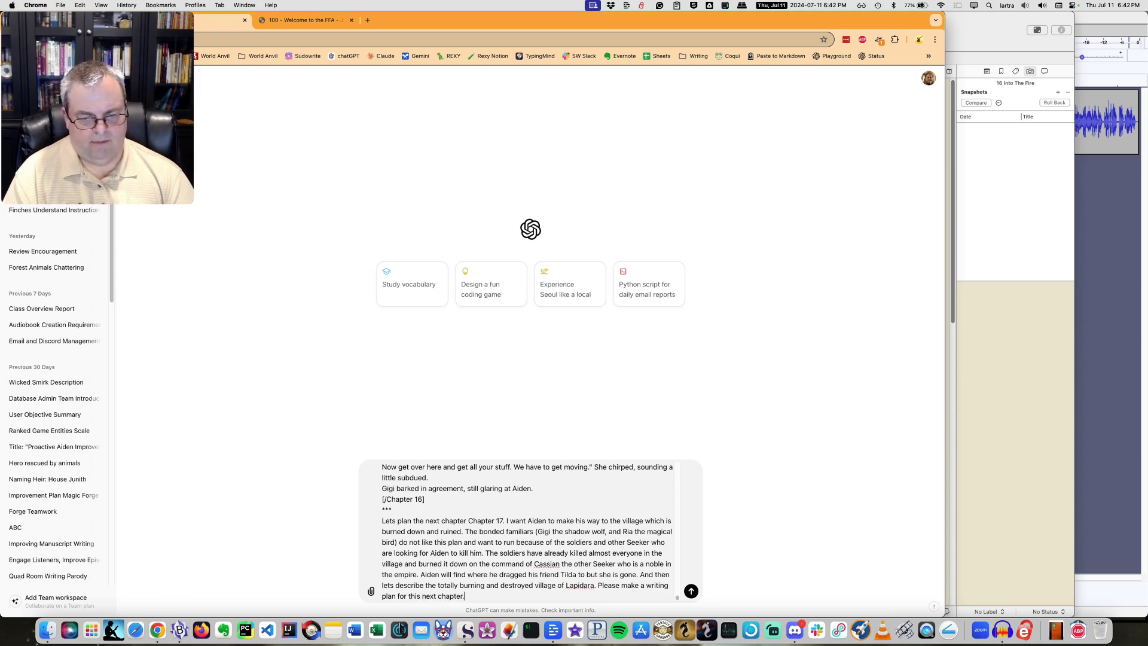
text(.)
key(Return)
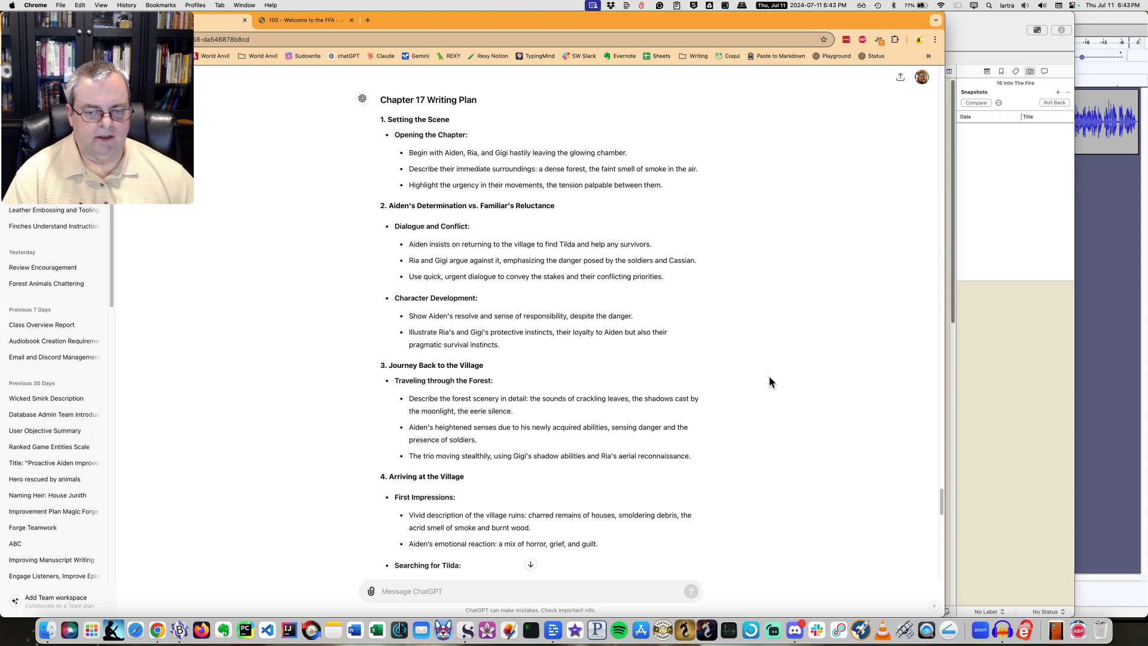
Step: Scroll through the Chapter 17 plan and outline, then begin a reply asking for only a couple of soldiers
scroll(720, 382, down, 5)
scroll(711, 391, down, 8)
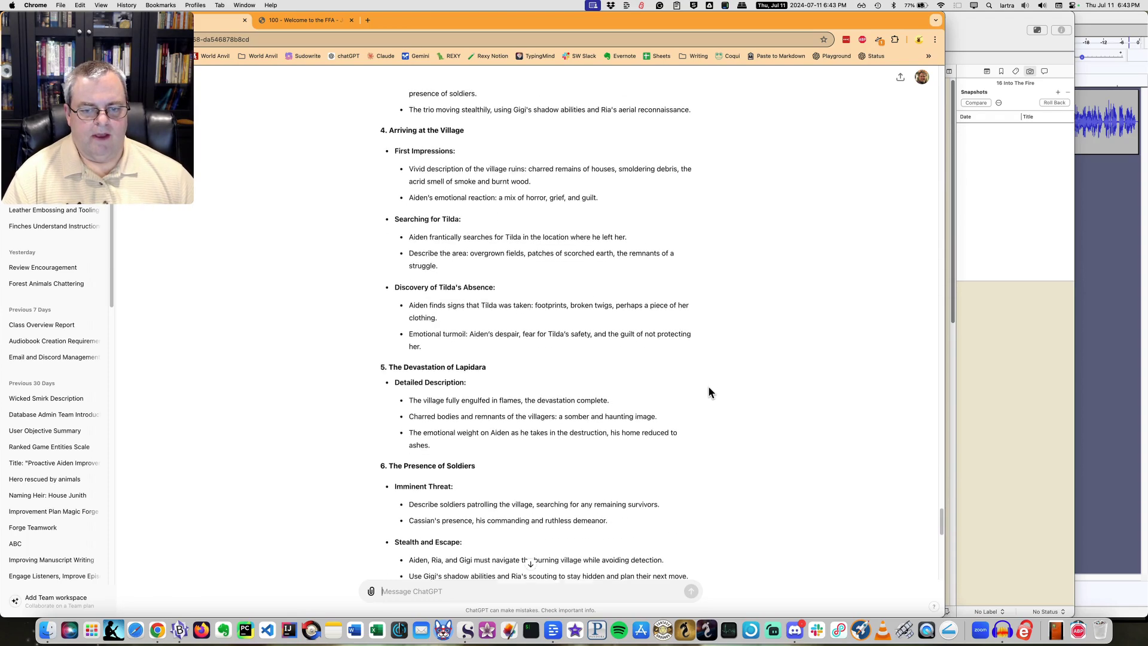
scroll(709, 389, down, 18)
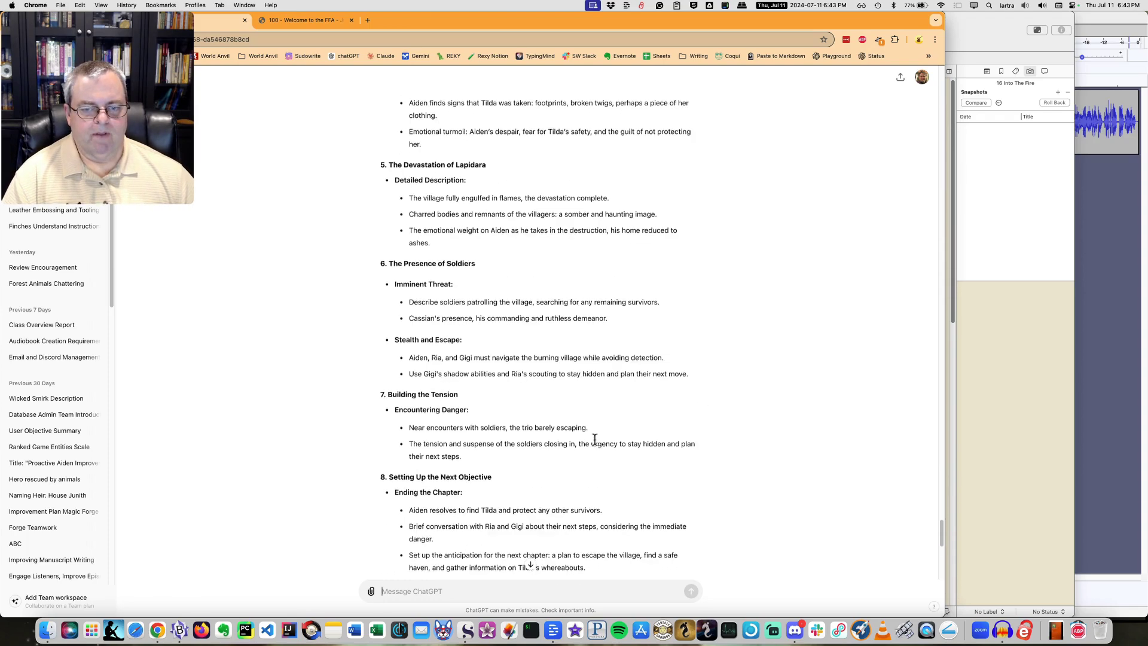
scroll(469, 456, up, 7)
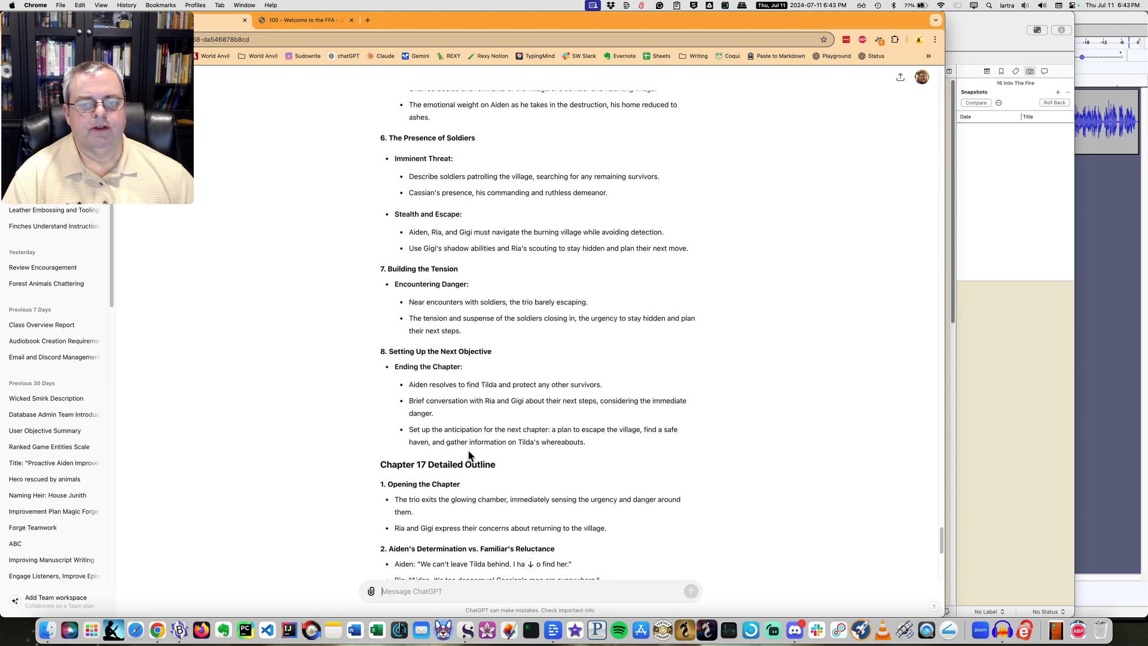
scroll(470, 456, down, 15)
text(That i)
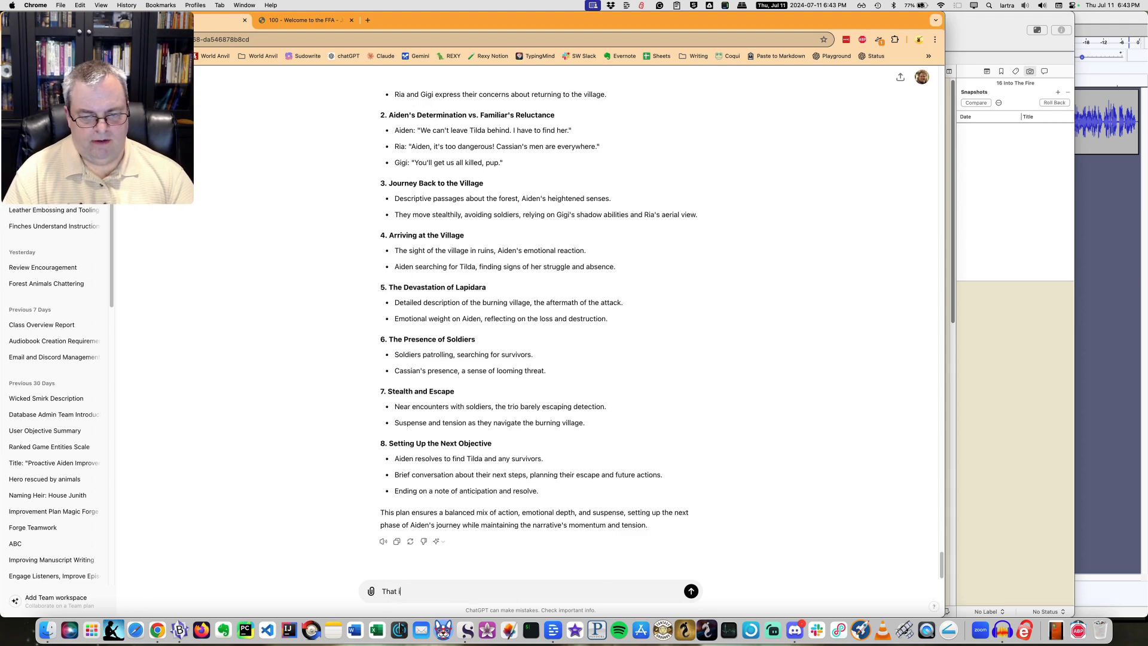
text(s good. But)
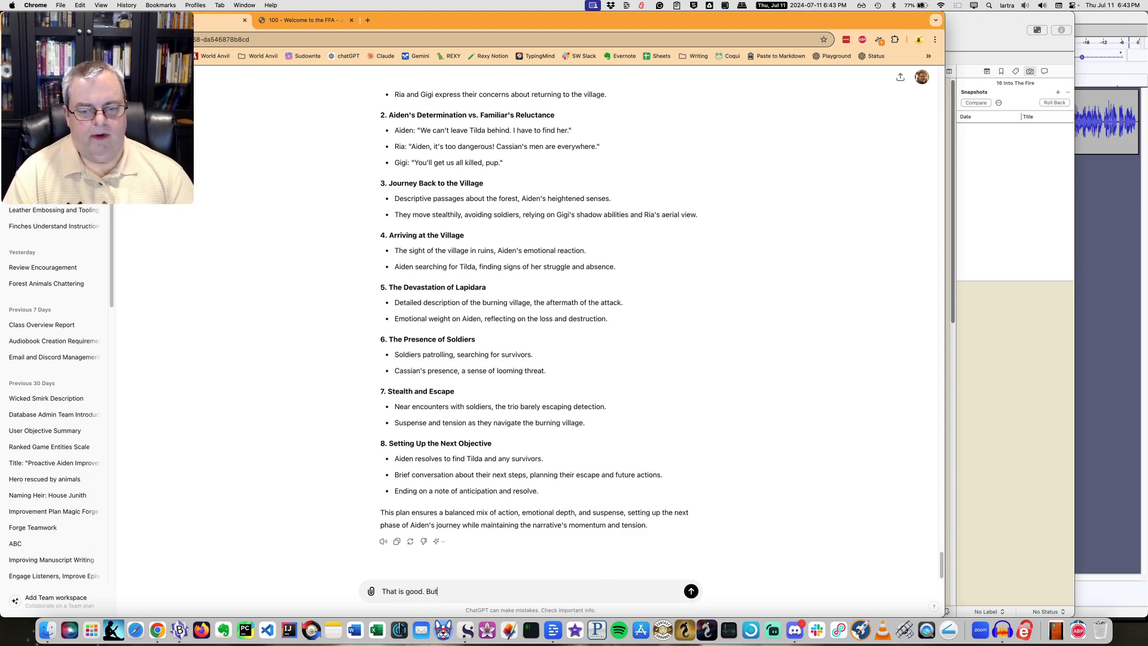
text(, lets have)
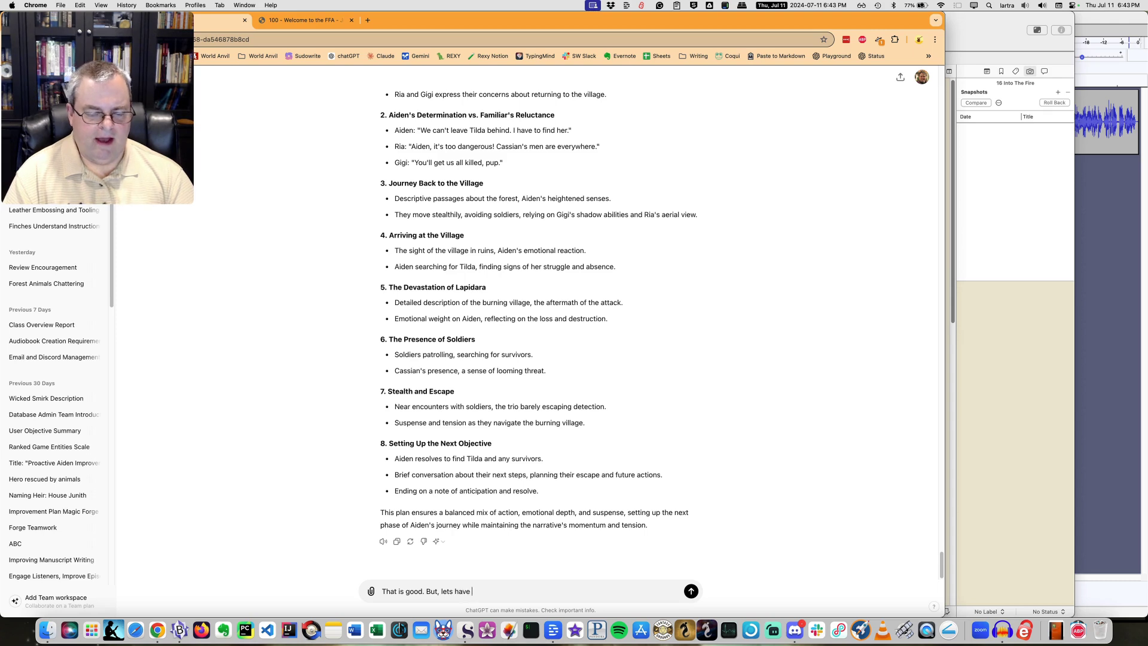
text( only a cou)
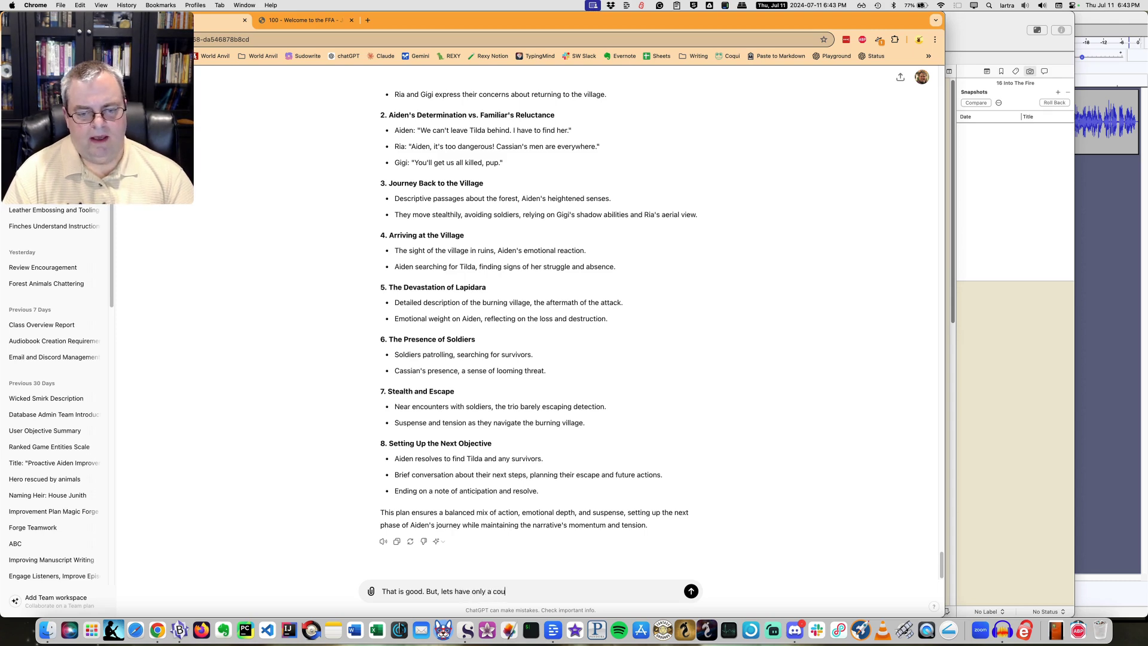
text(ple of soldie)
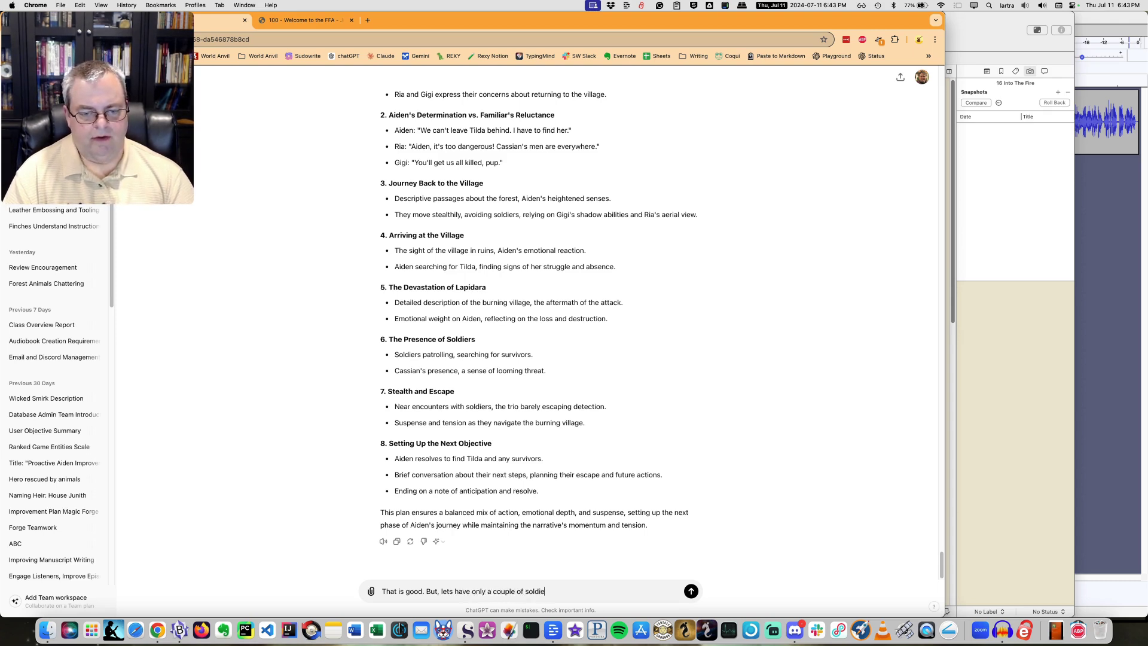
text(rs watching )
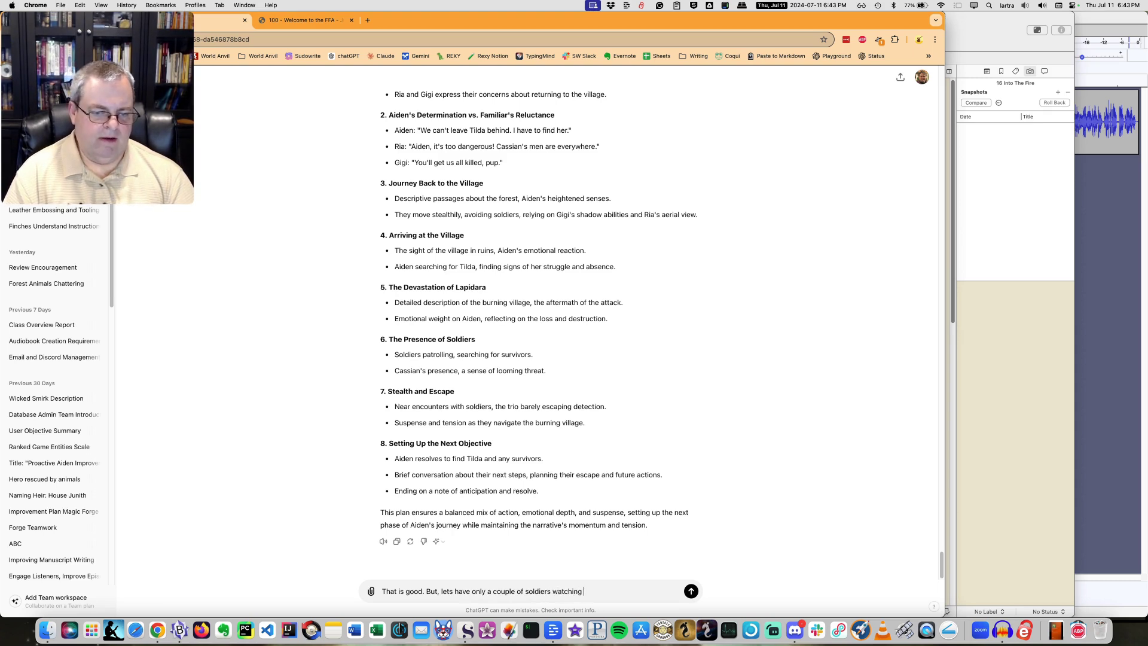
text(the area that )
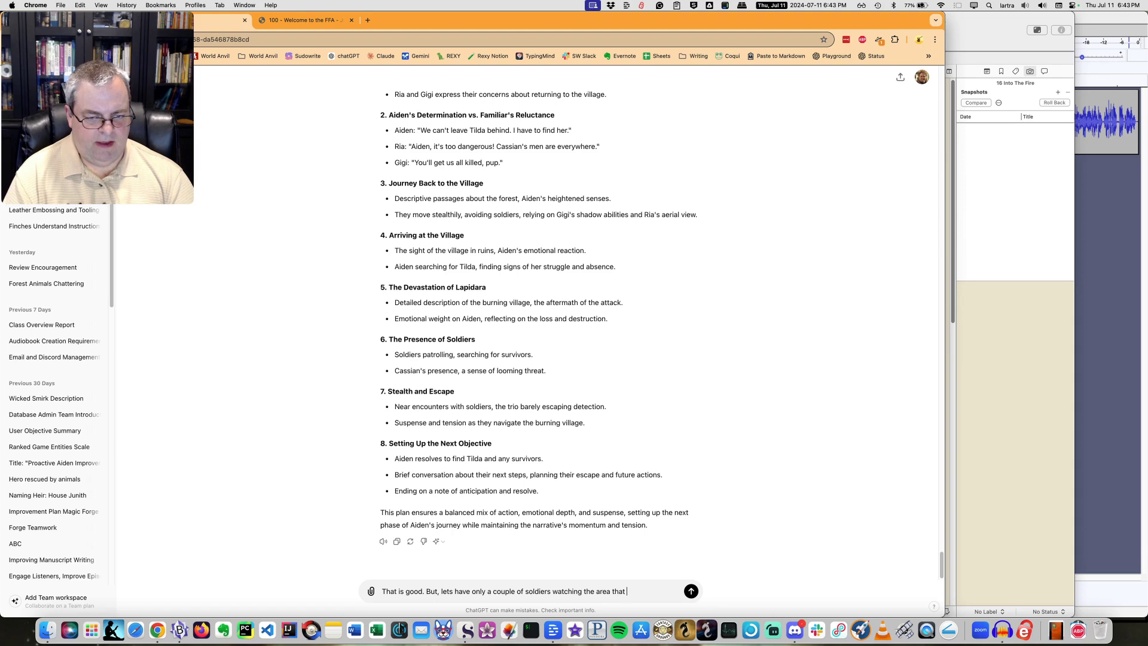
text(Ria or )
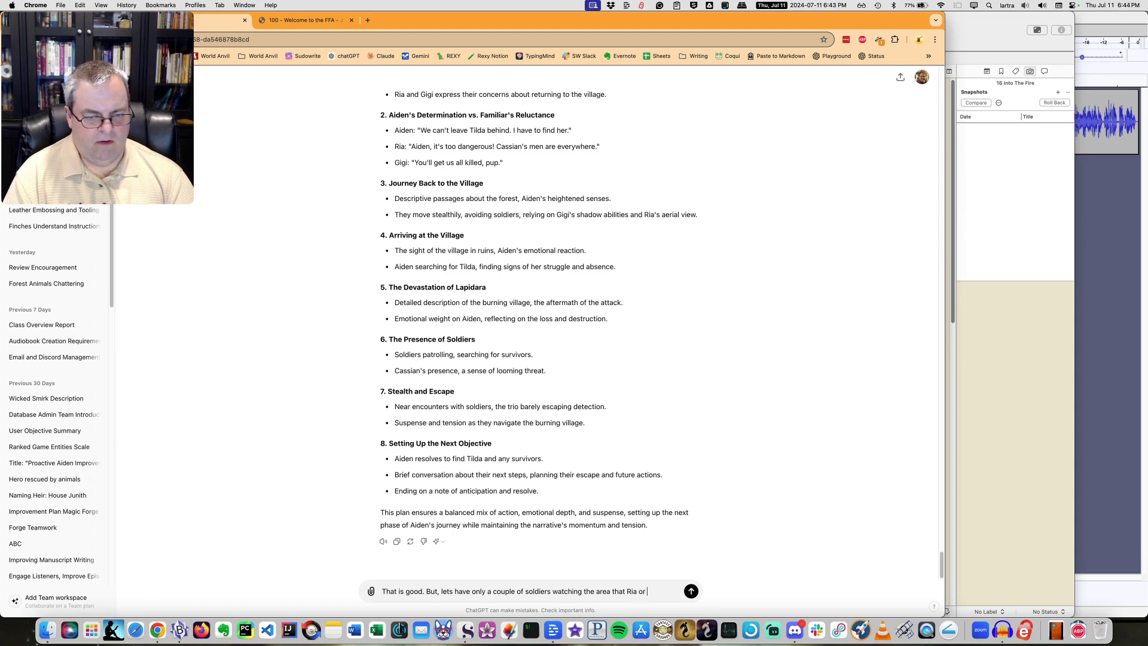
text(Gigi spots.)
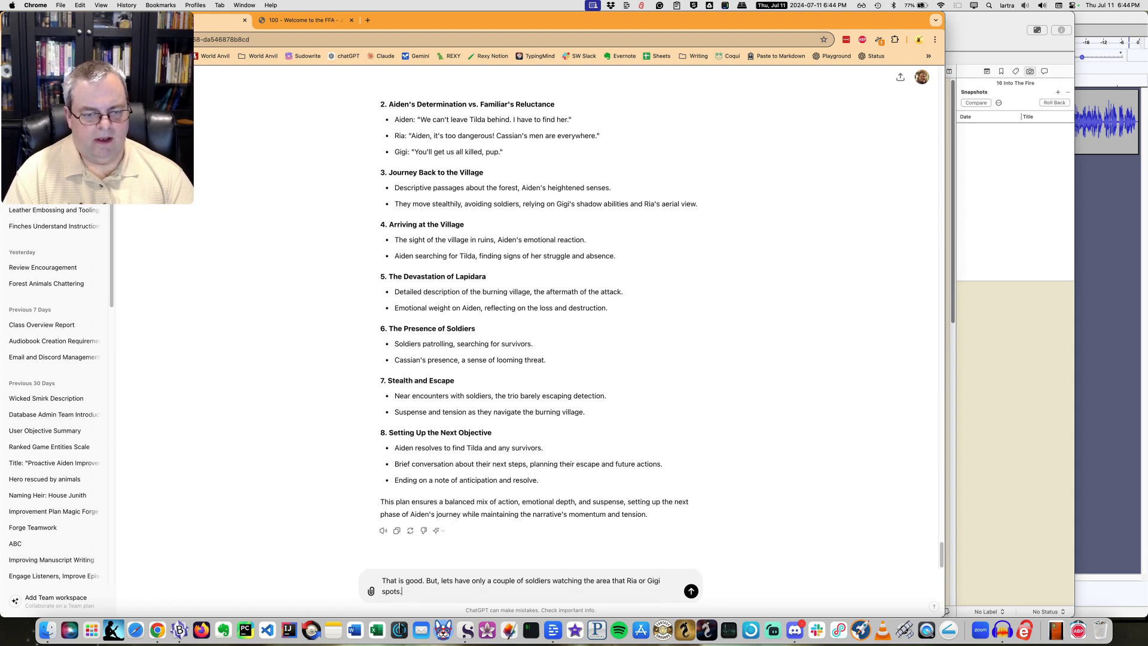
Step: Send the follow-up asking for only a couple of soldiers watching the area Ria or Gigi spots
key(Return)
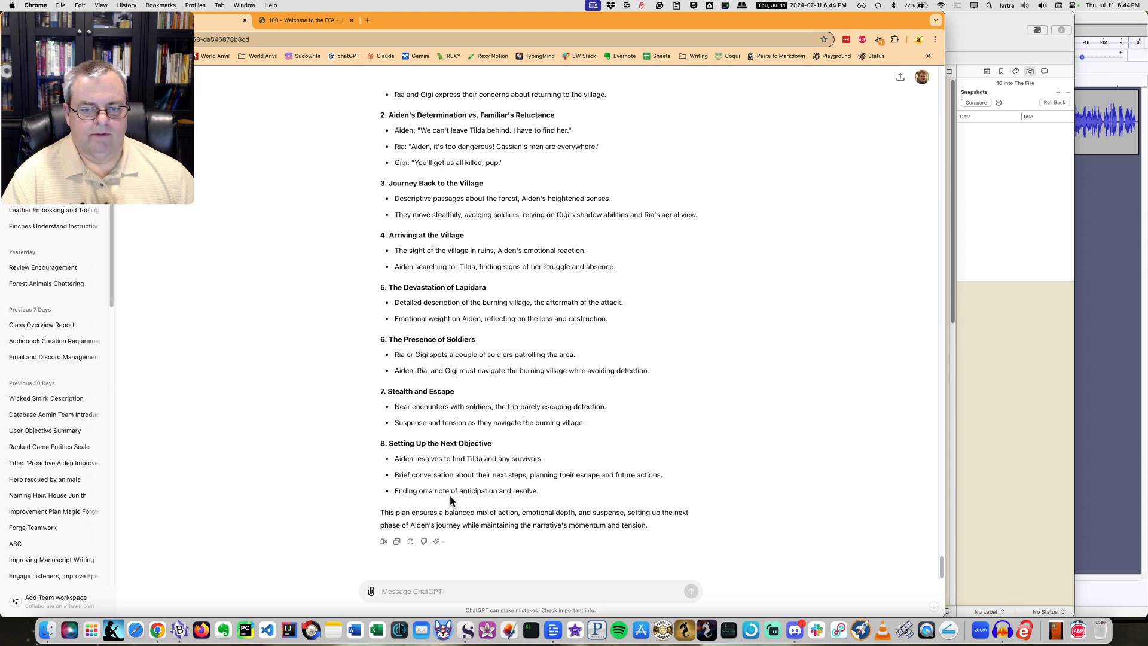
Step: Place the cursor in the message box under the revised plan to write the next request
click(475, 592)
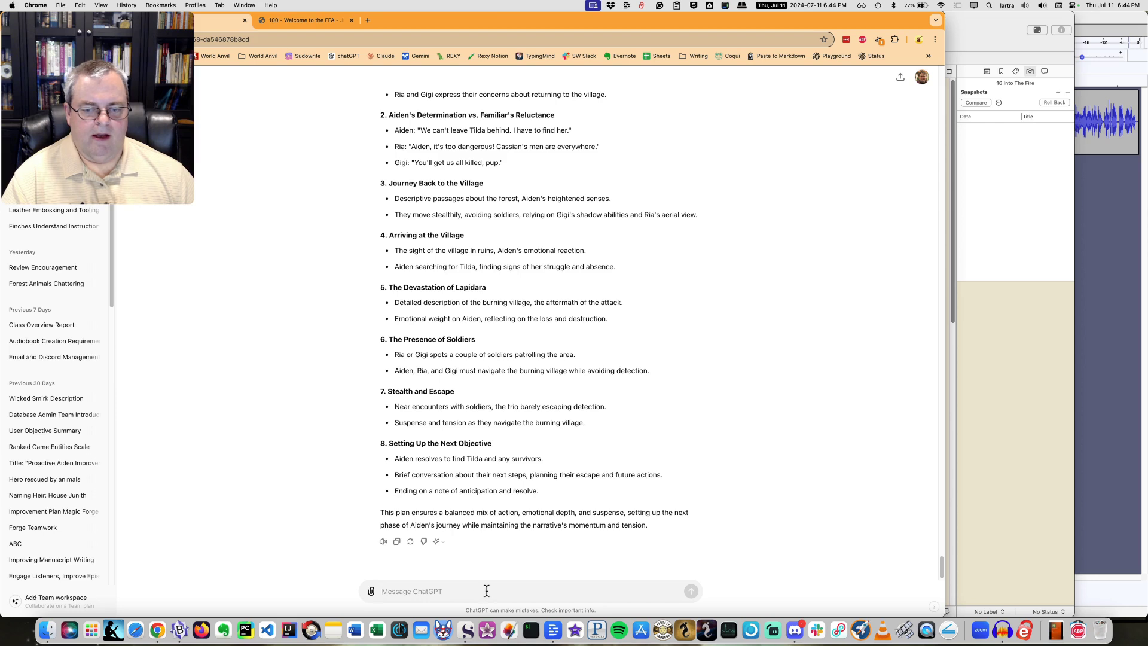
Step: Request ending at Aiden's burning smithy, recovering his hidden coins and the magic trifoil sword
text(Lets end th)
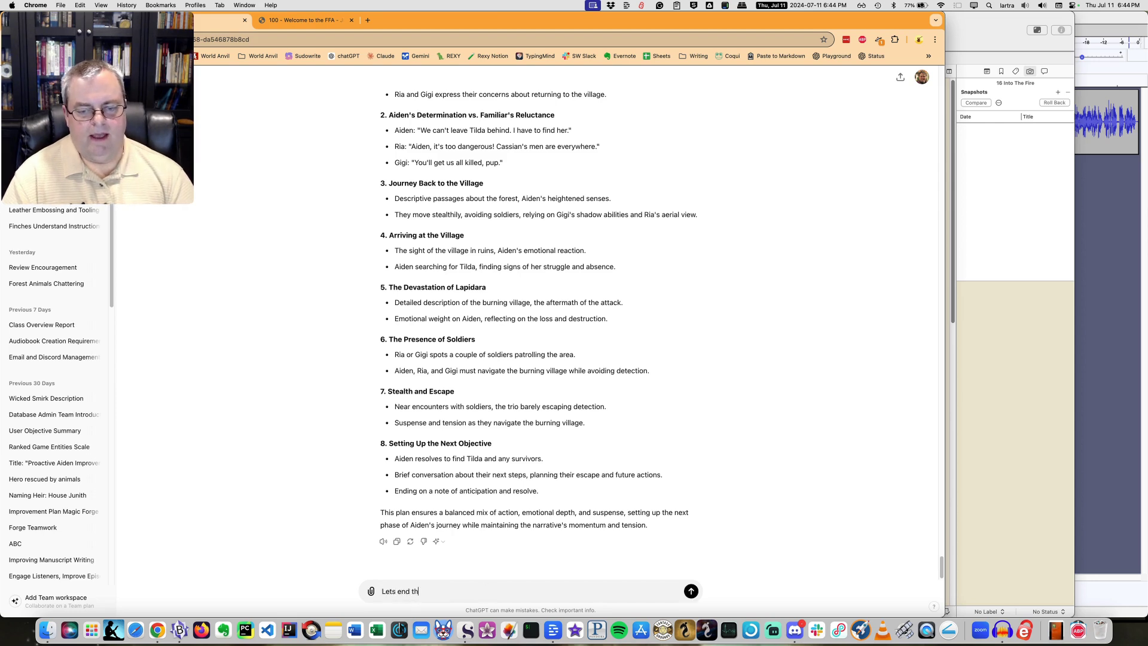
text(is chapter with )
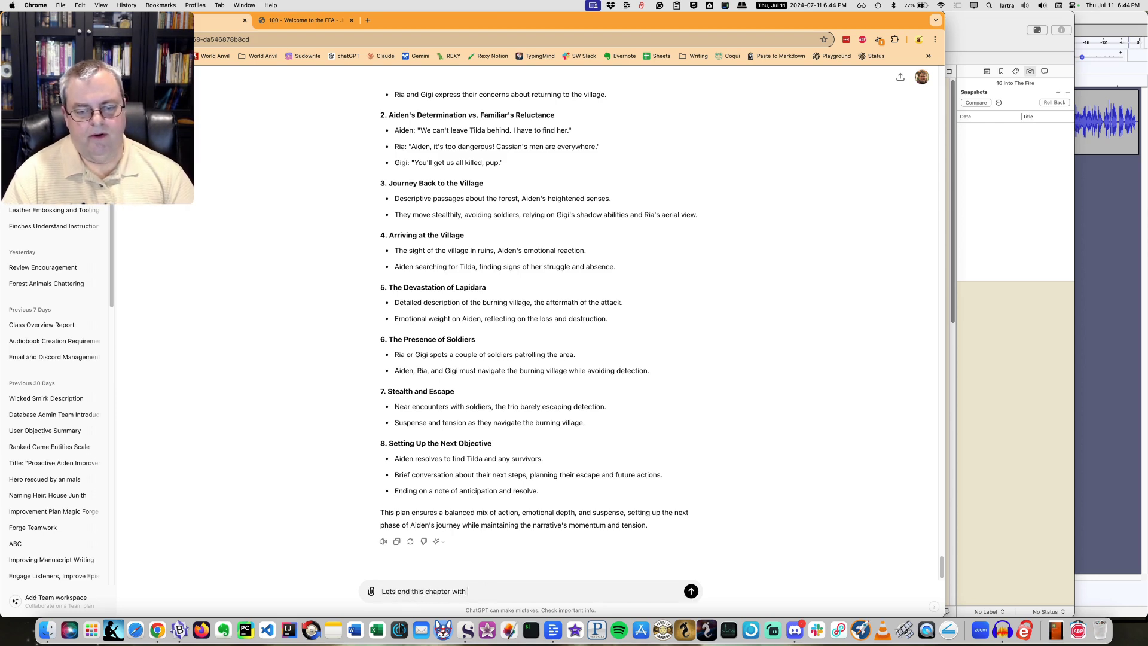
text(Aiden return)
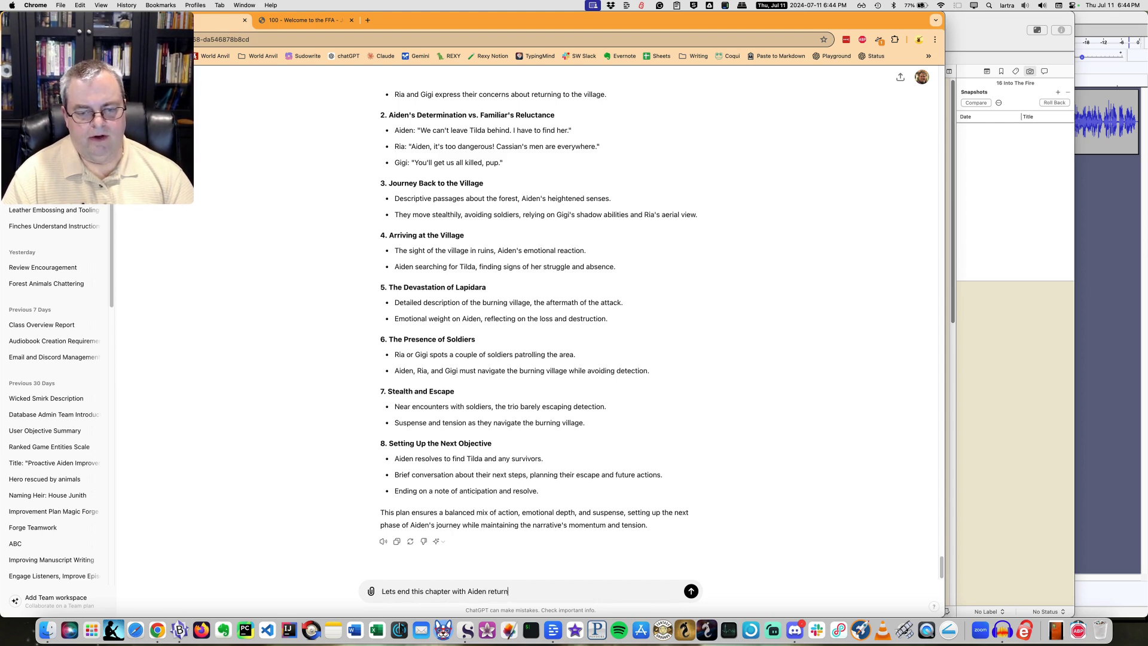
text(ing to his )
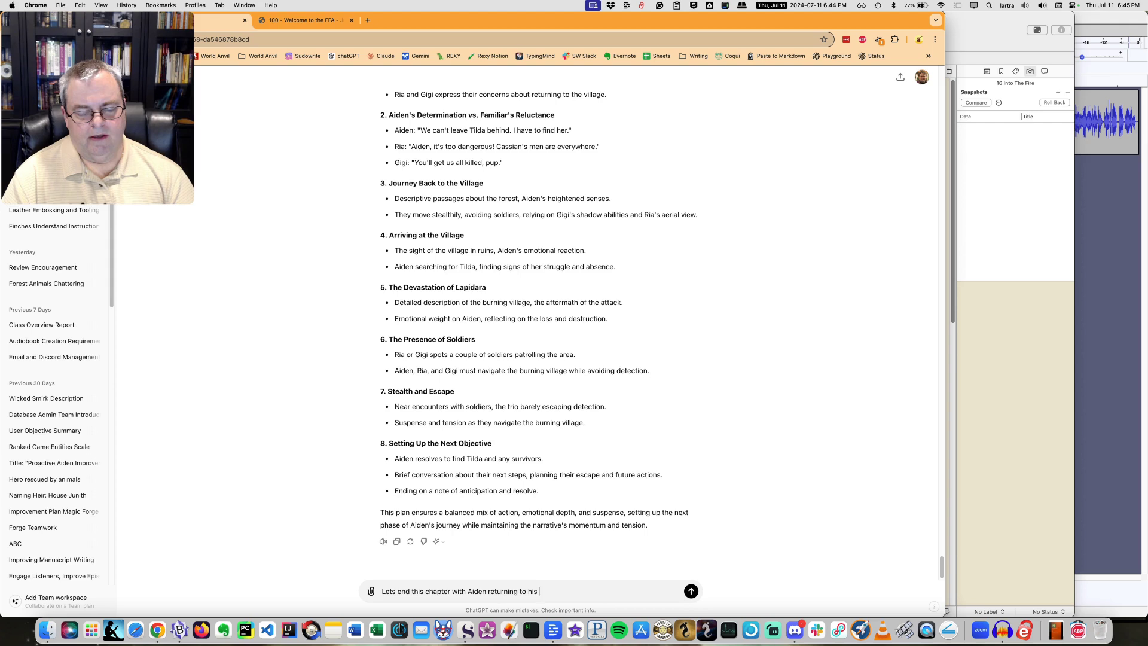
text(Da)
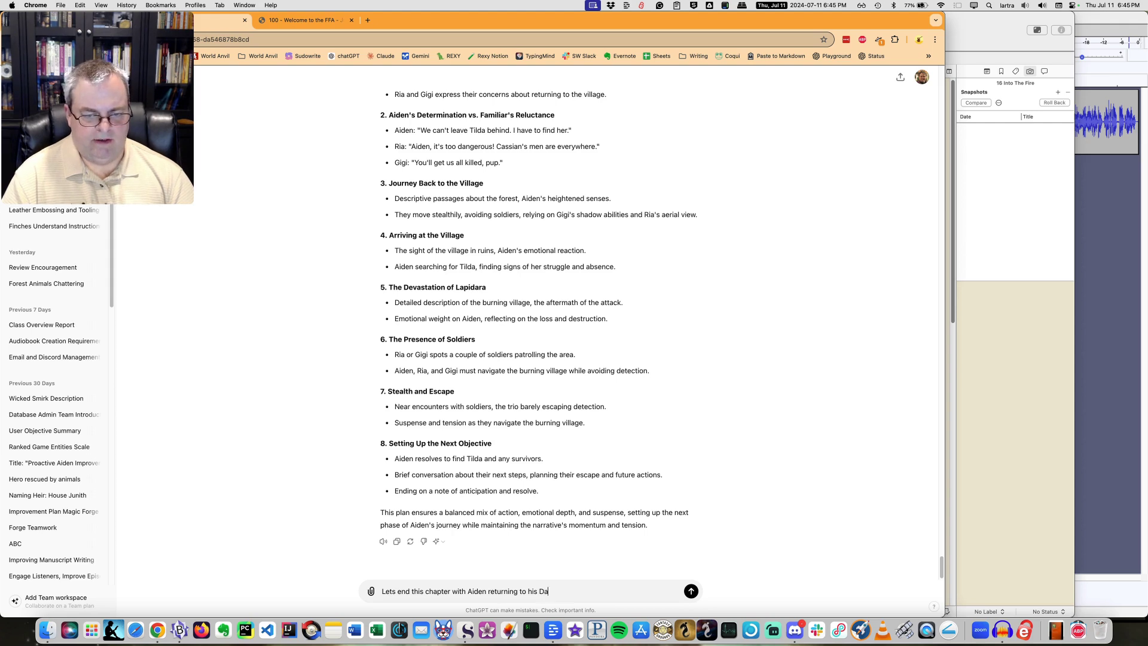
text(d's smithy w)
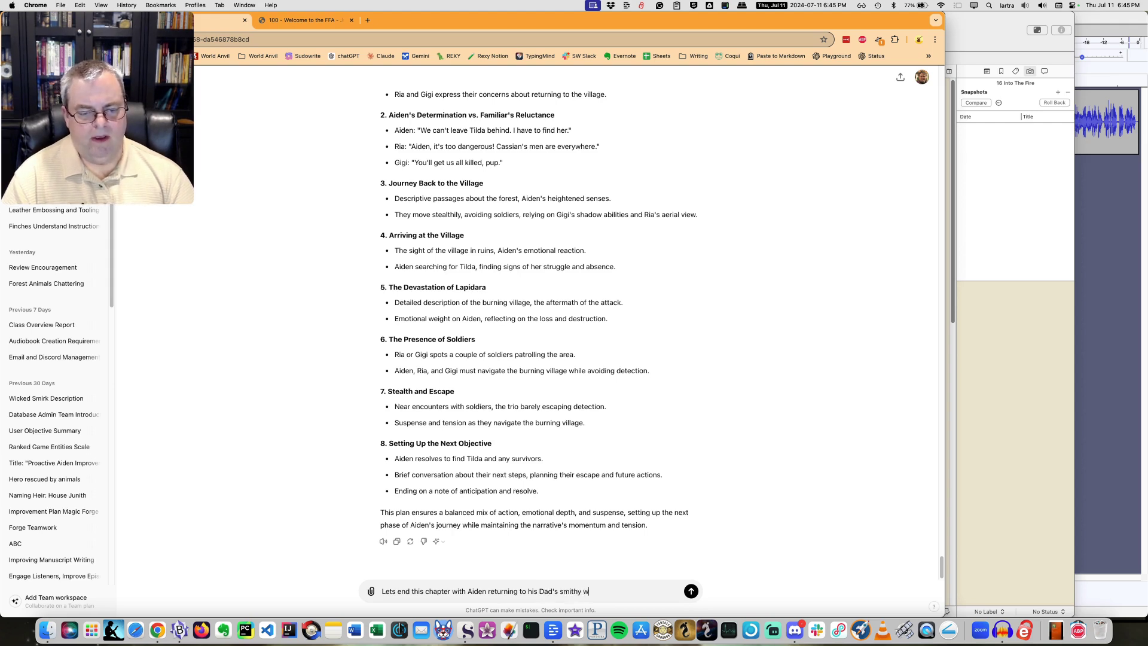
text(hich is bur)
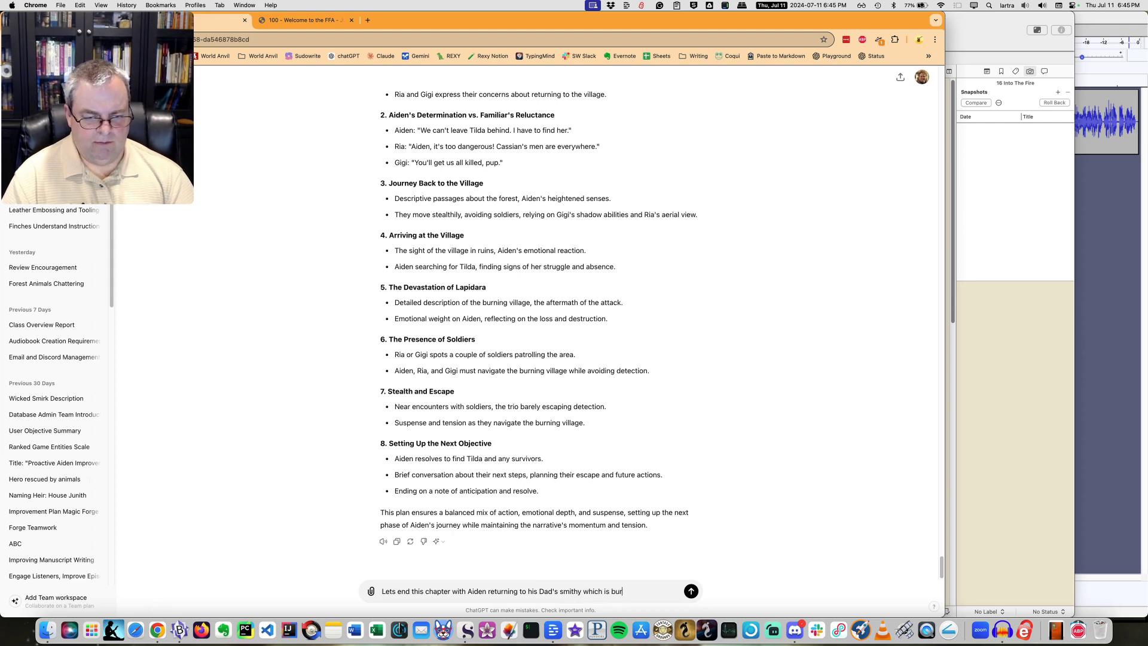
text(ning. But, have Aiden)
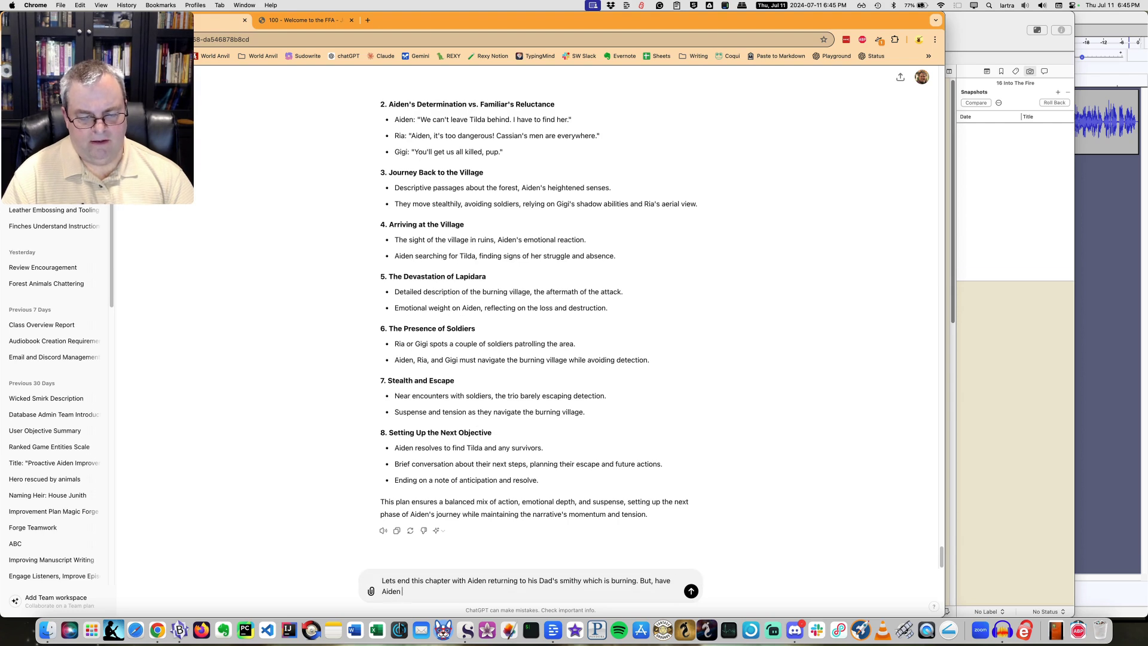
text( steal into it)
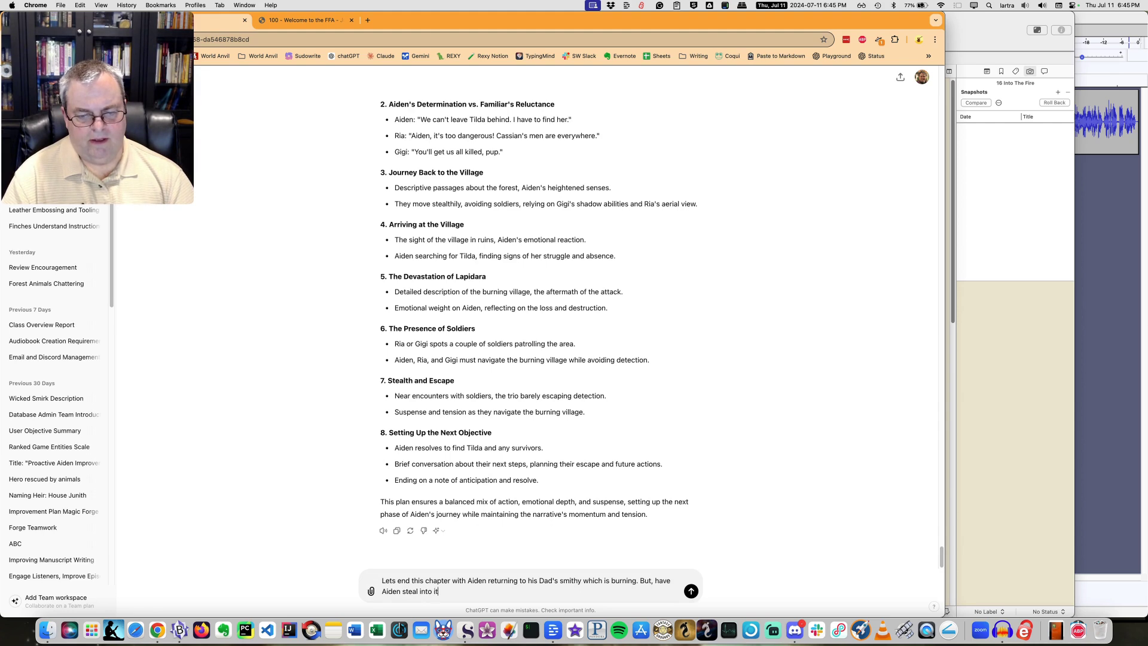
text( to recover the)
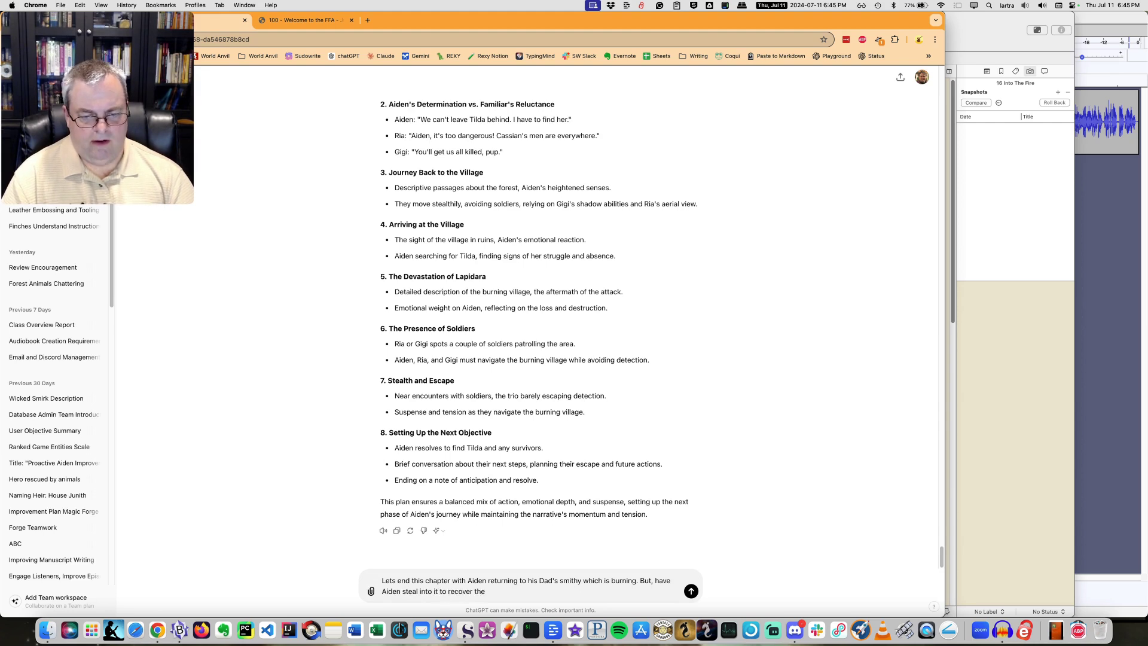
text(he)
key(BackSpace)
key(BackSpace)
key(BackSpace)
text(sohe)
key(BackSpace)
key(BackSpace)
key(BackSpace)
key(BackSpace)
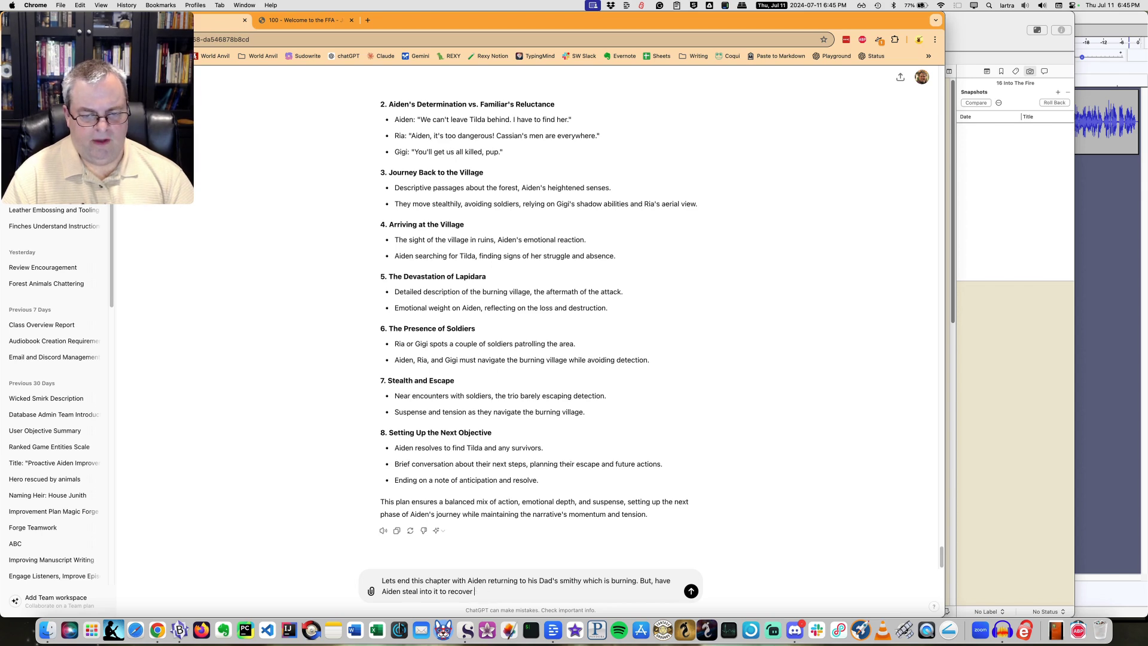
text(his hidden )
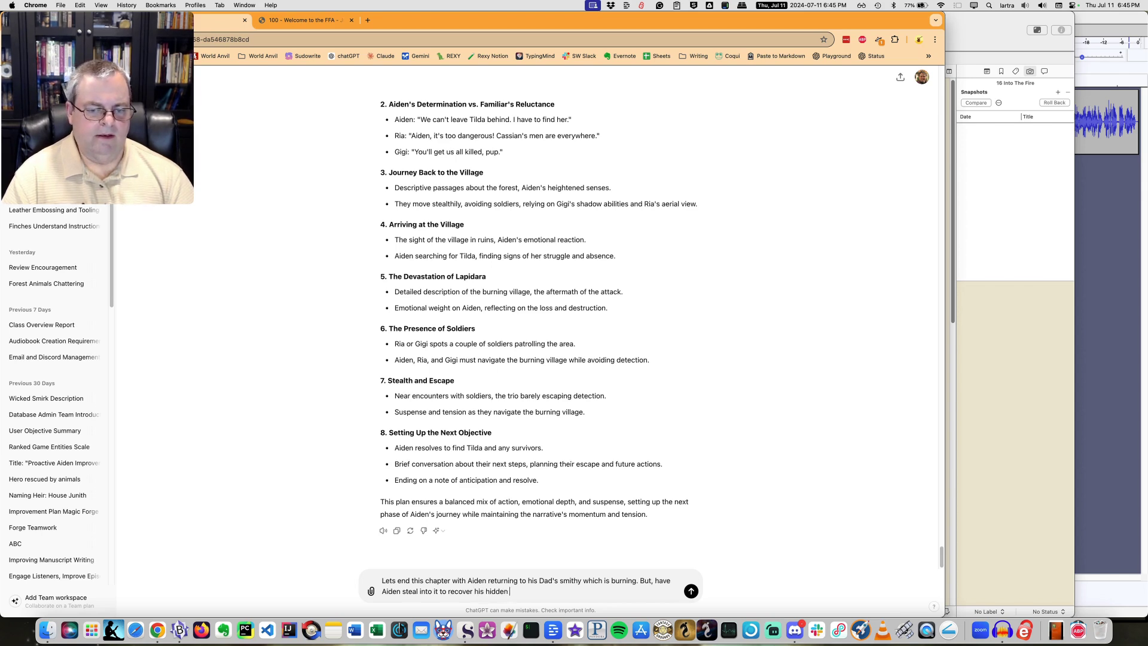
text(stash of coin)
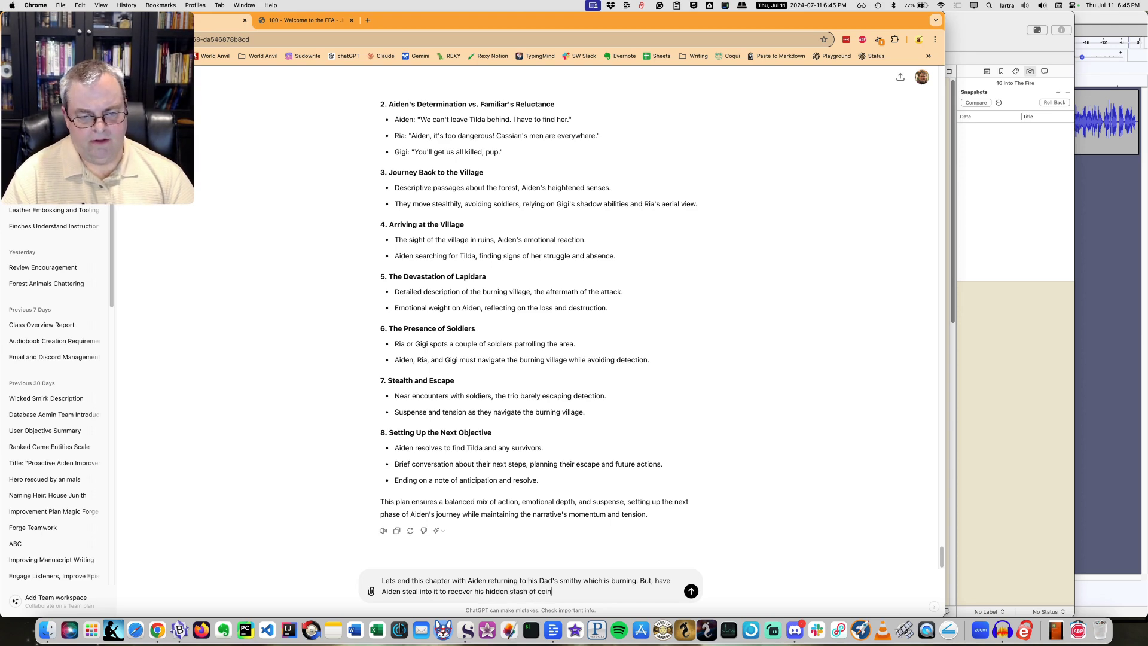
text(s and the )
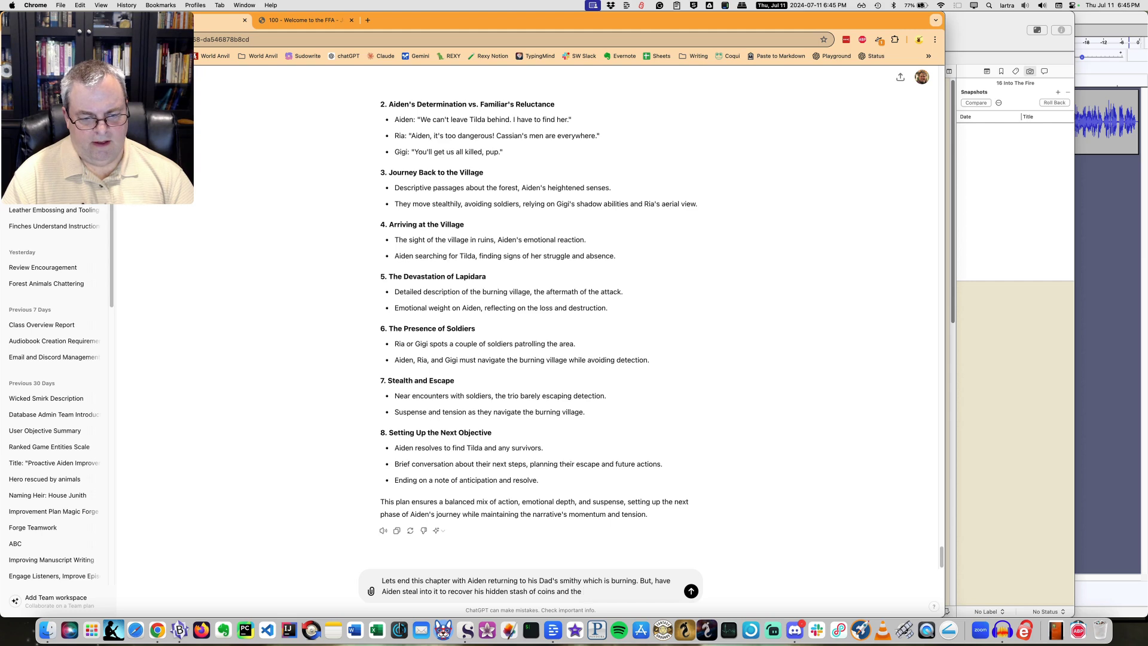
text(magic trif)
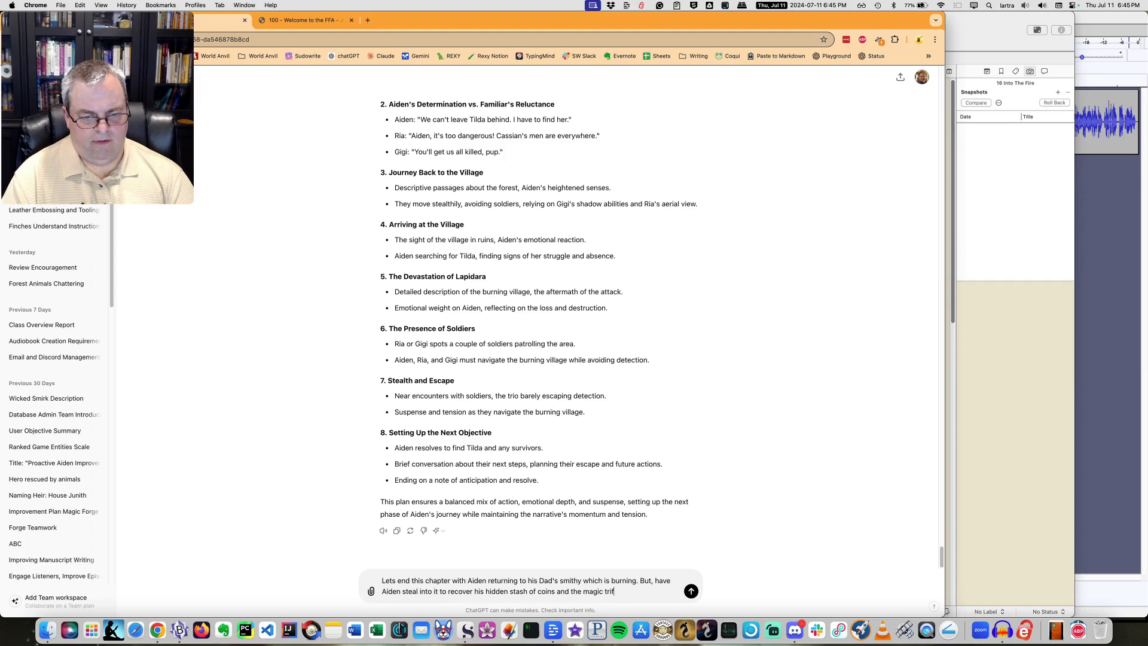
text(oil sw)
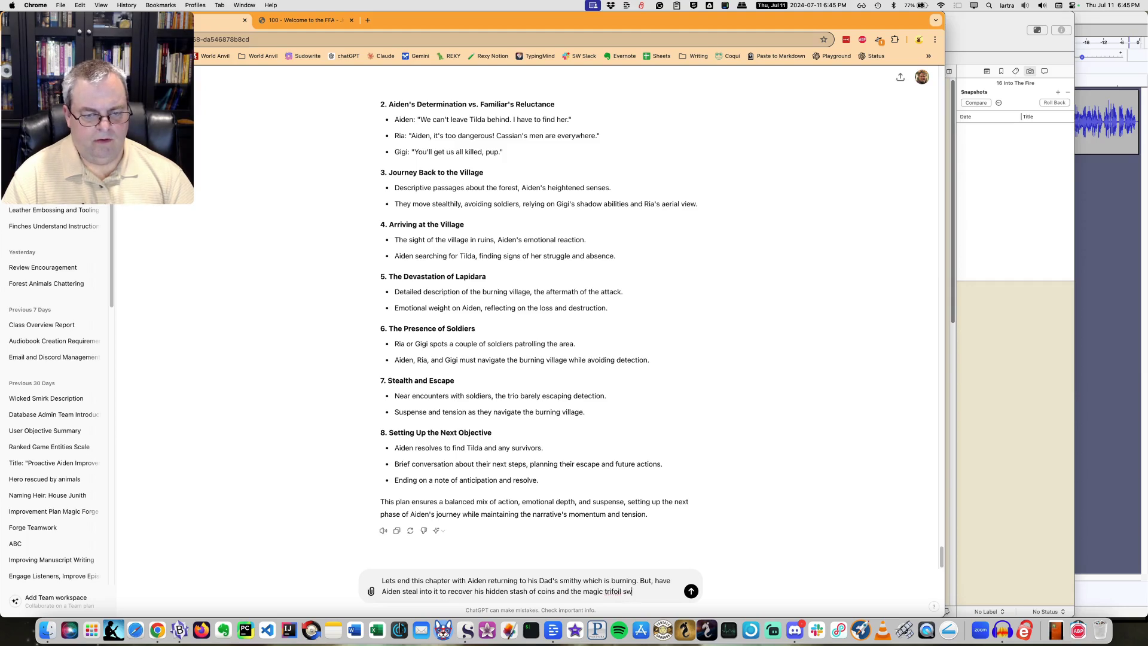
text(ord he )
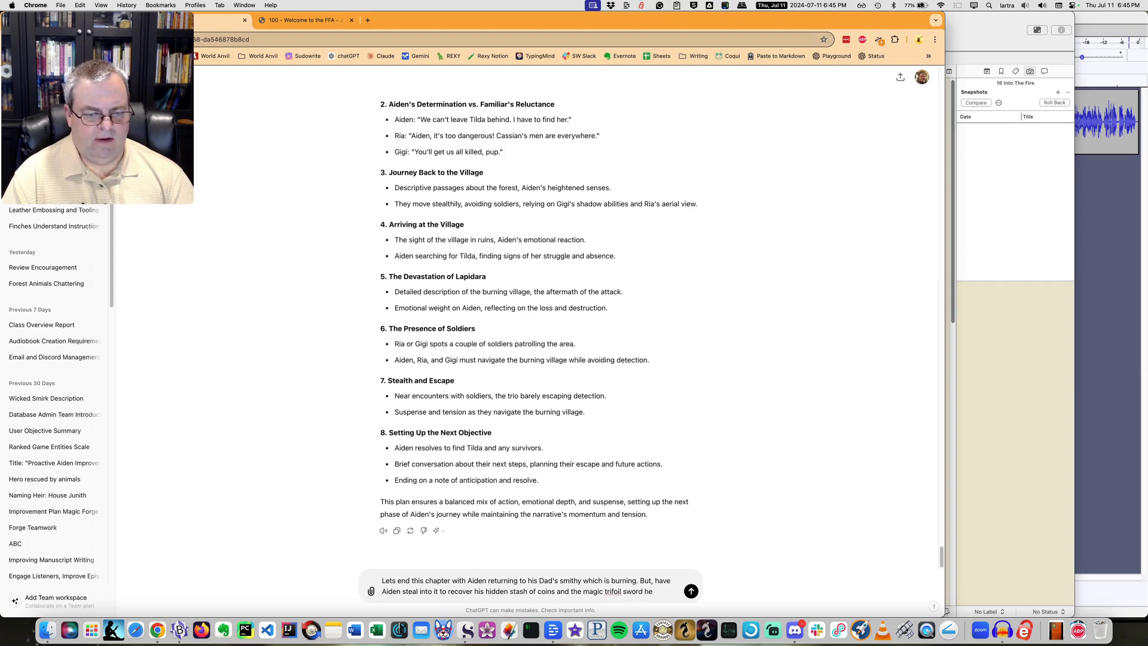
text(found ear)
text(li)
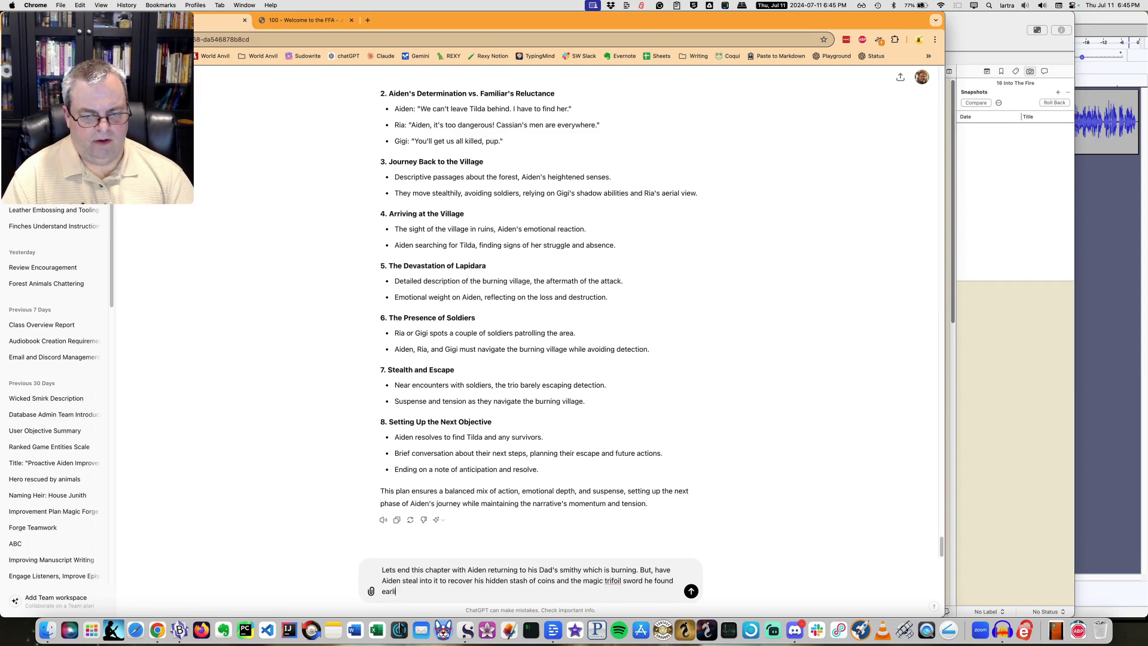
text(er and hid)
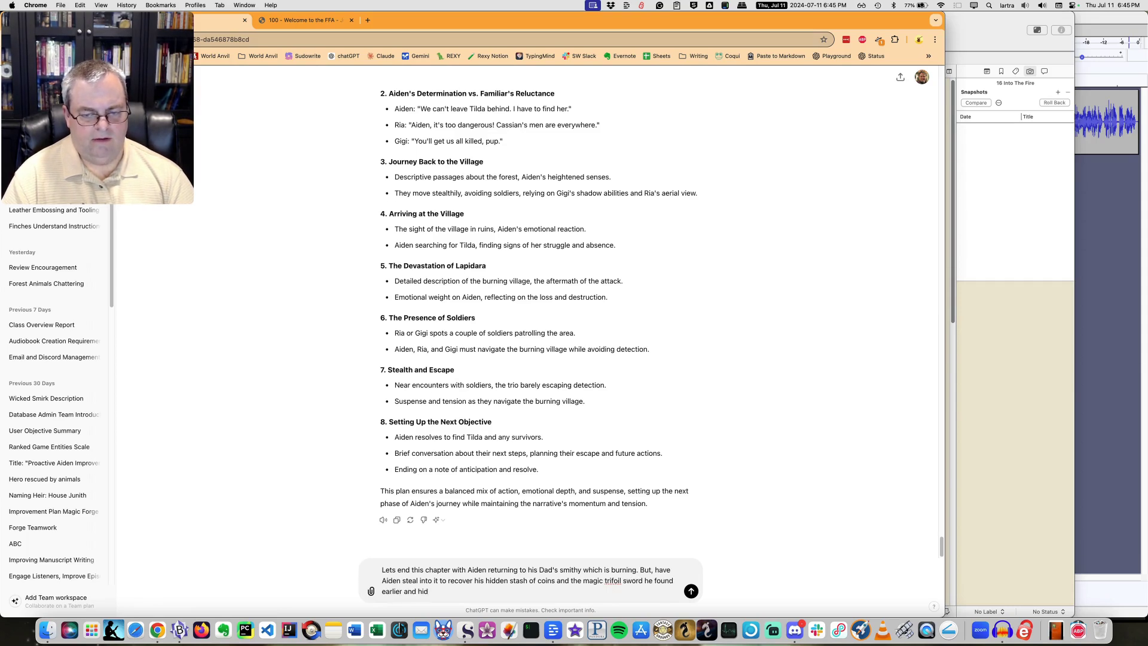
text( per B)
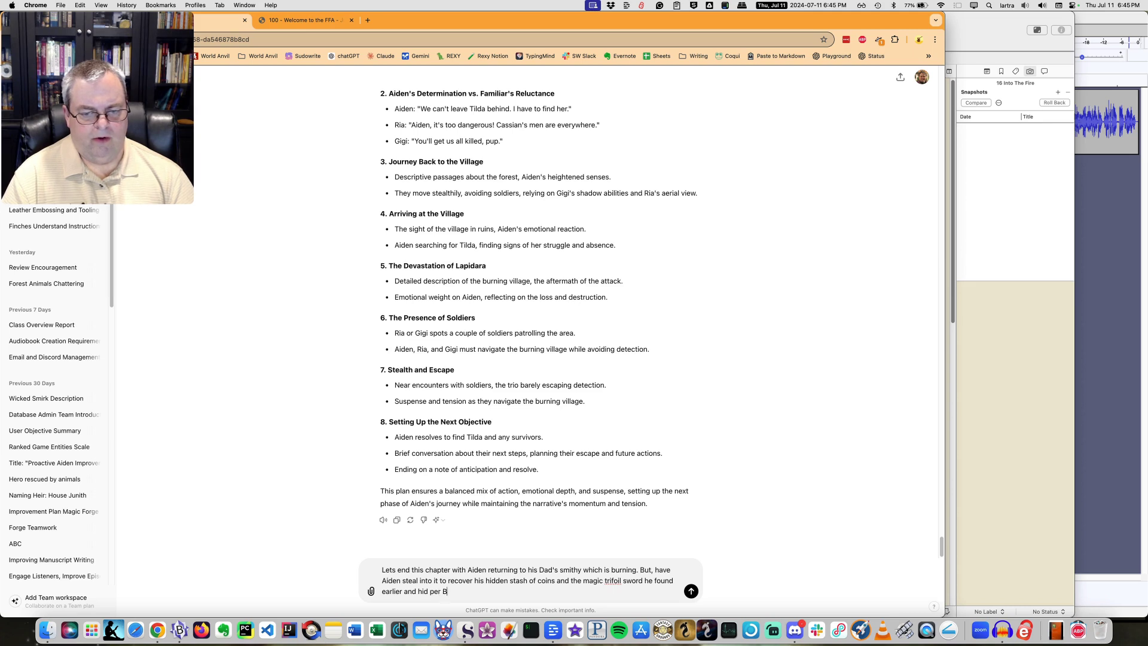
text(ram's i)
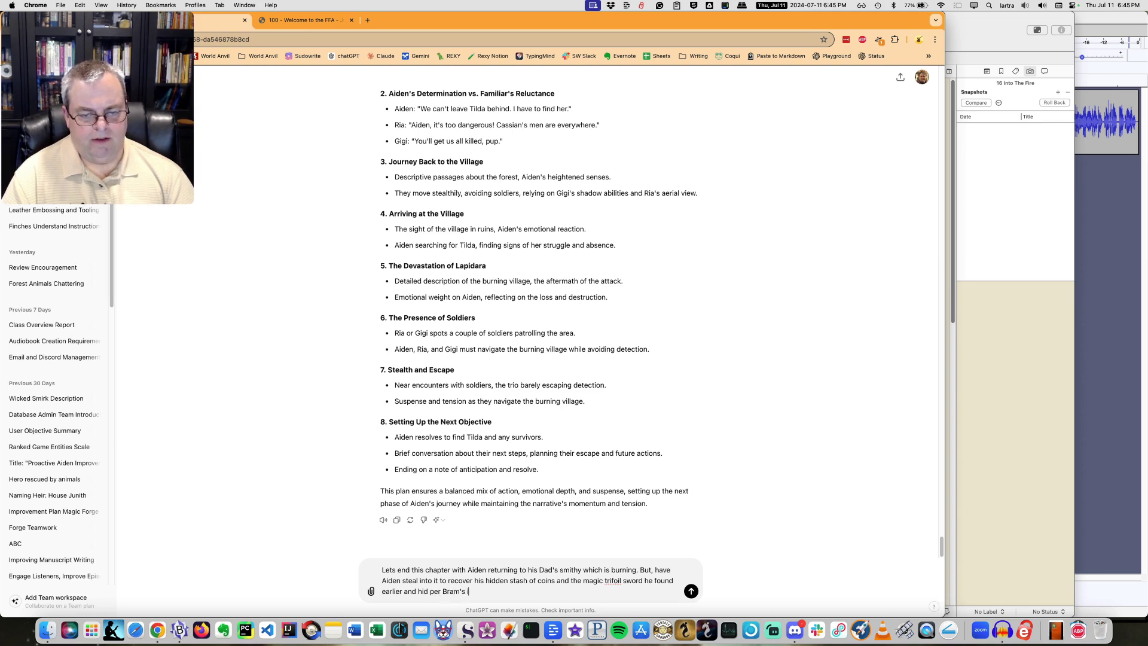
key(BackSpace)
key(BackSpace)
key(BackSpace)
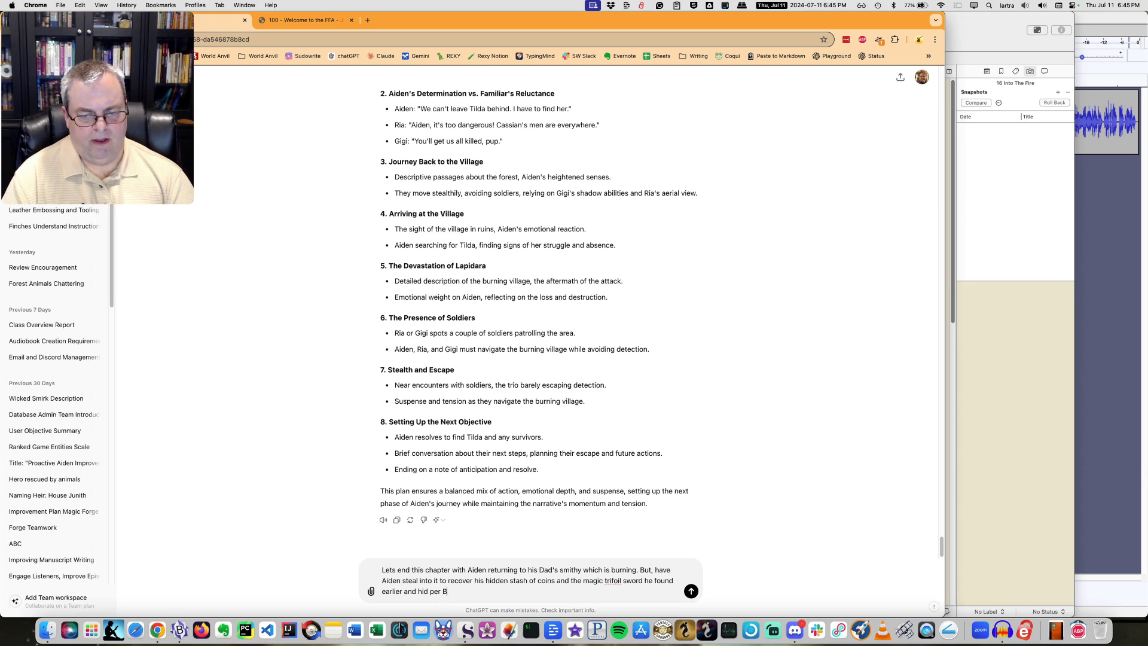
key(BackSpace)
text(his mentor)
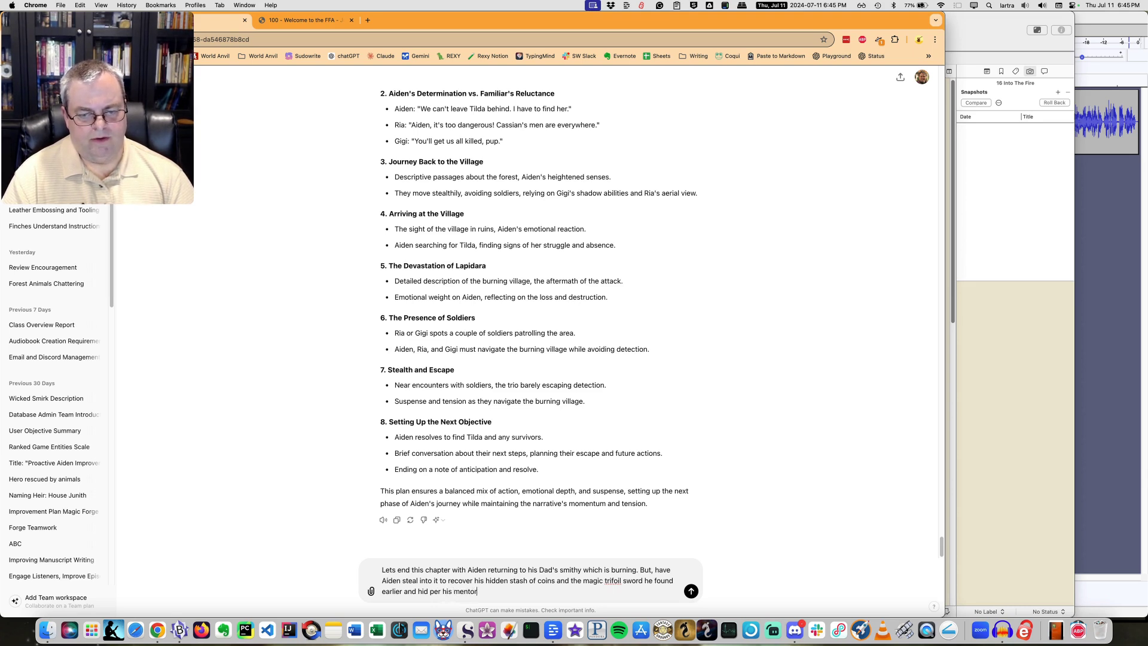
text('s instructions (Bra)
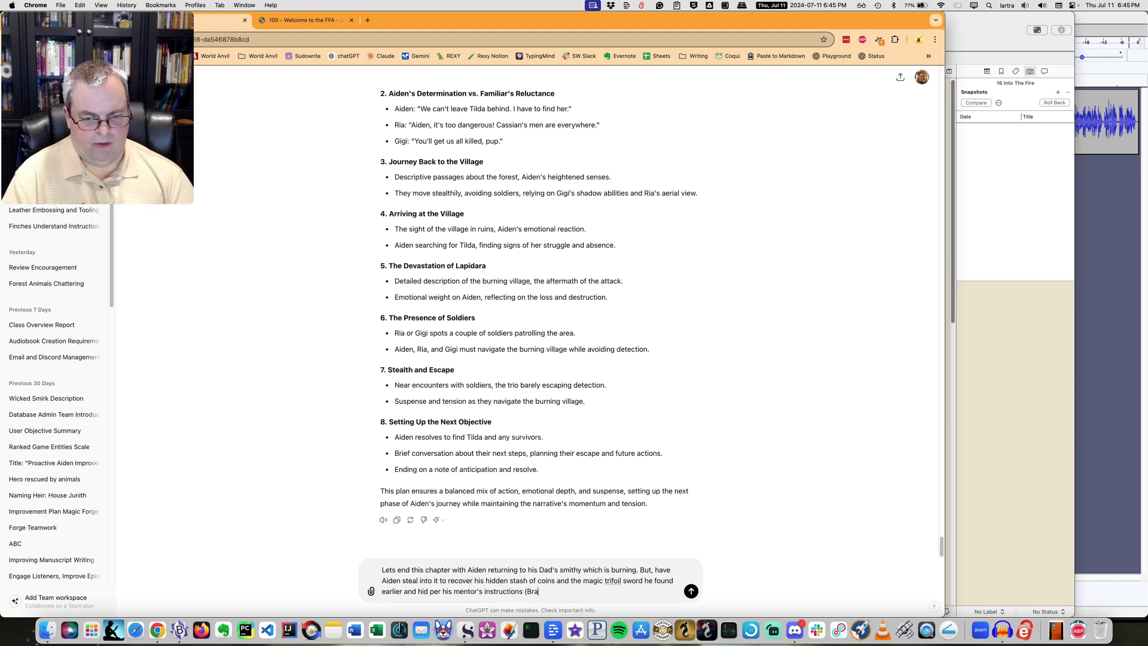
text(m) and )
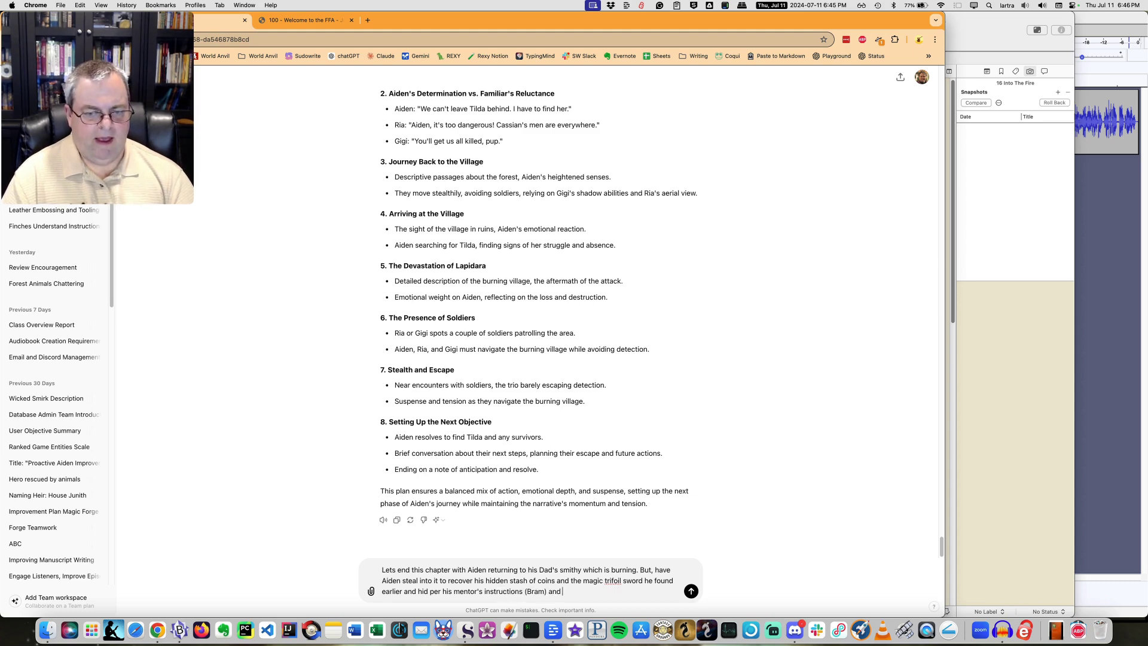
text(then end )
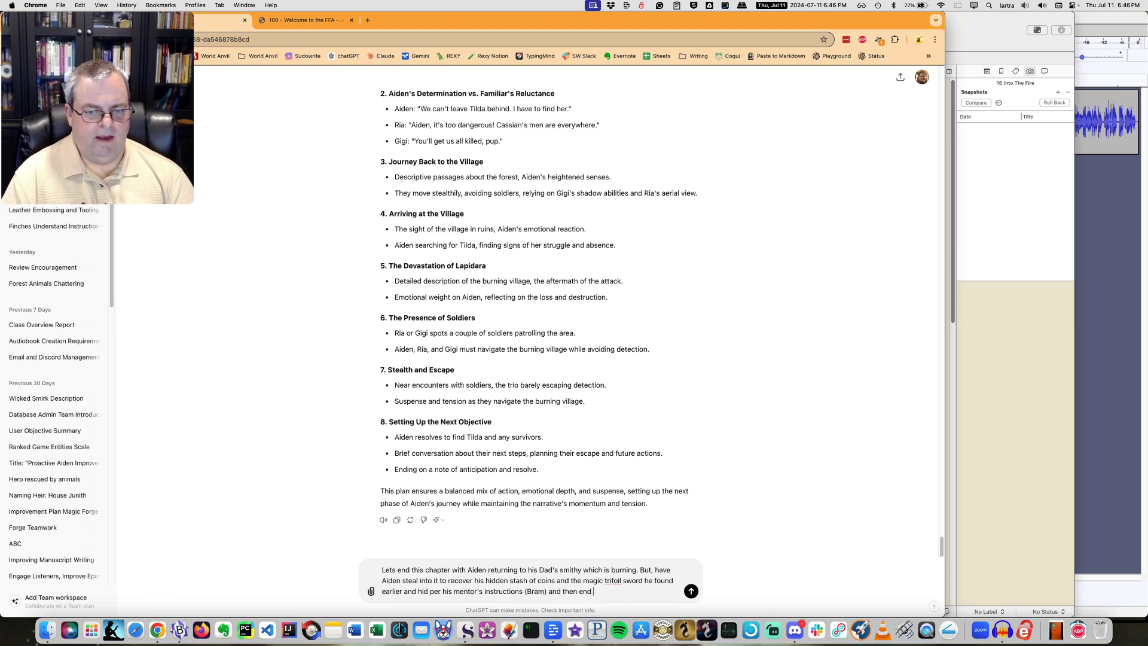
text(whiith)
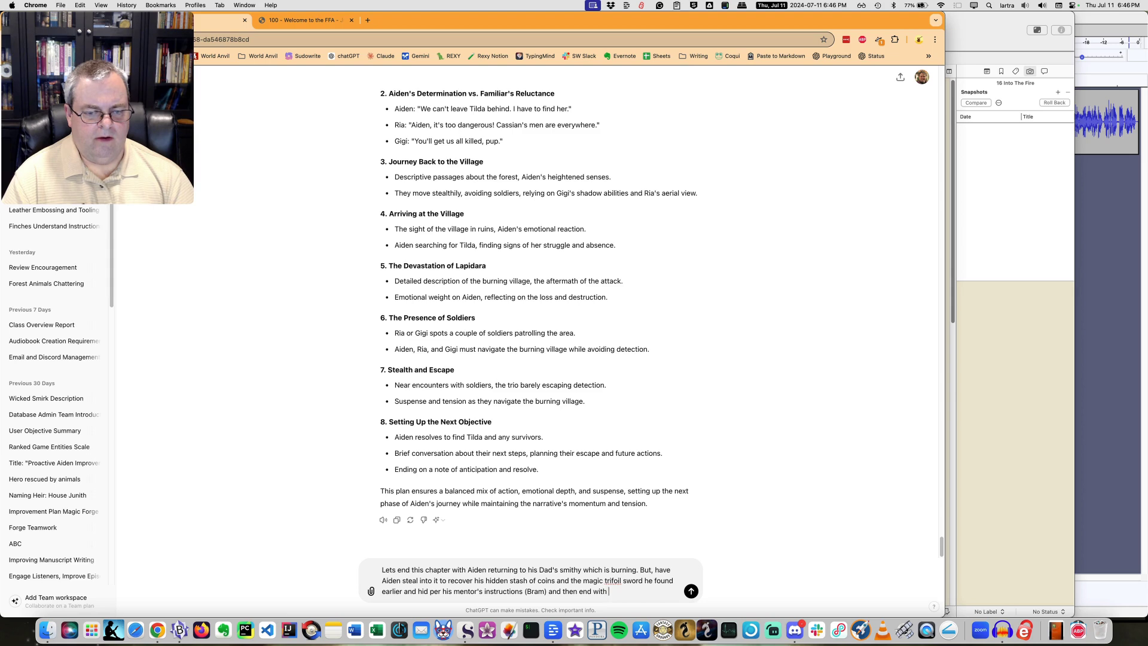
text( Aiden wan)
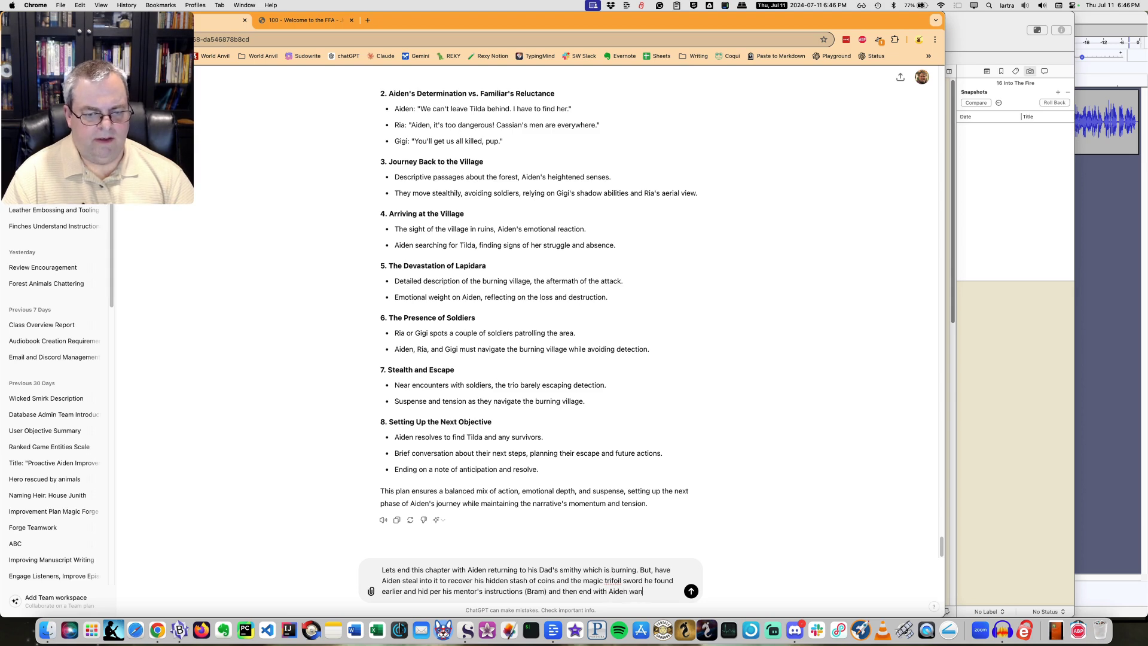
text(ting to foll)
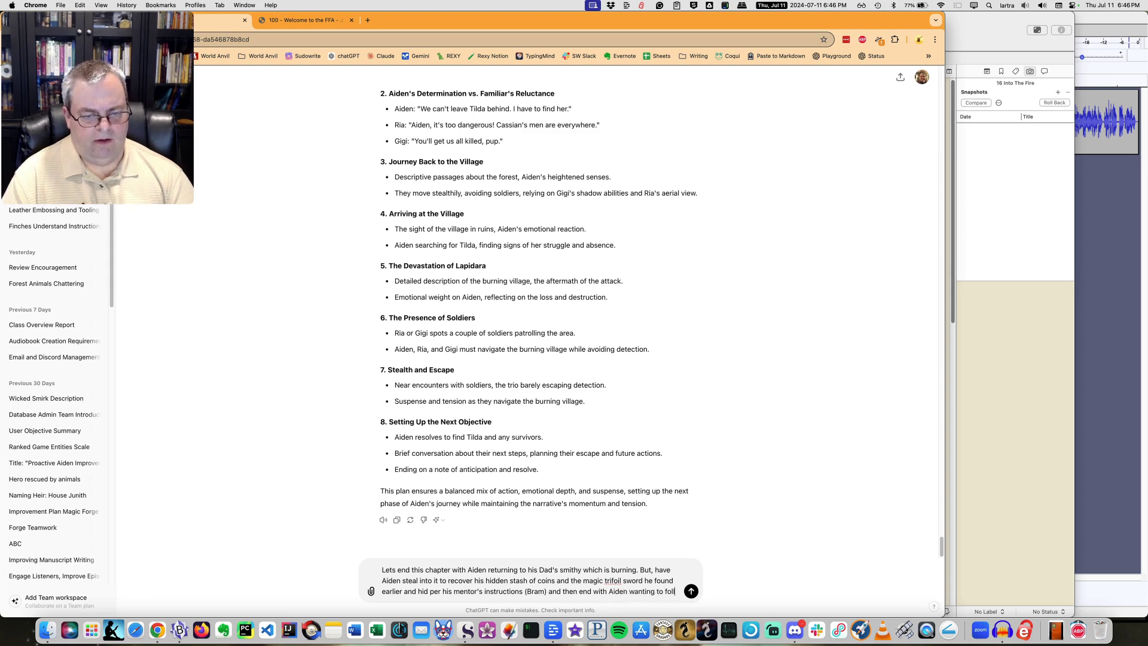
text(ow the soldiers)
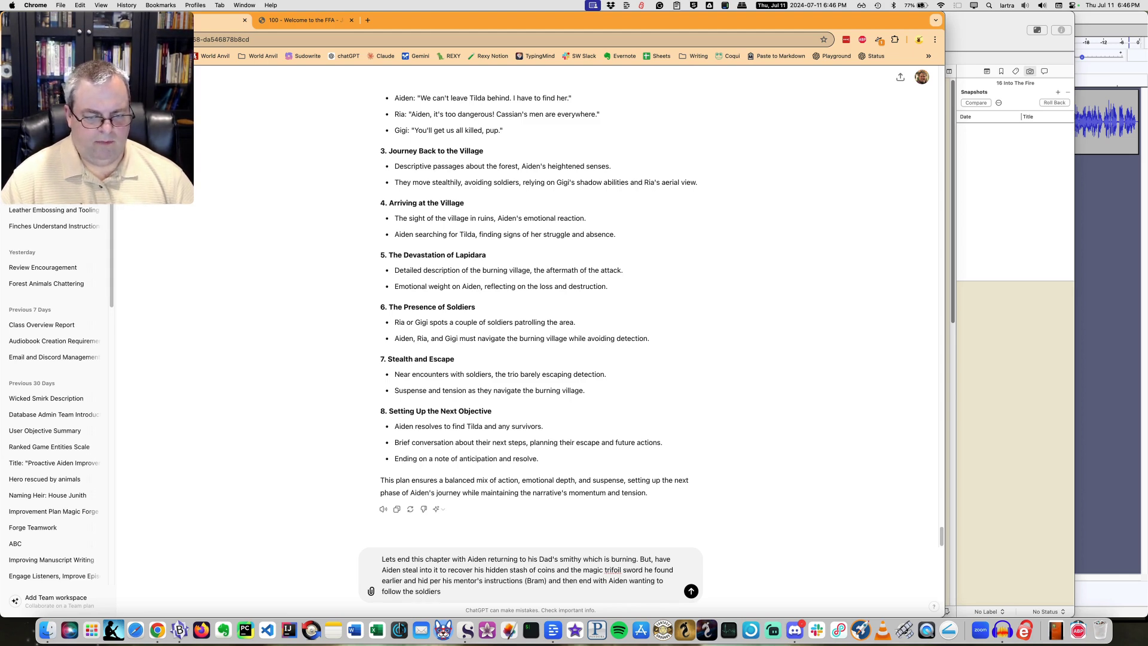
Step: Reword the ending to 'proposing to follow the soldiers who have Bram as a prisoner.' and send
click(630, 580)
text(proposin)
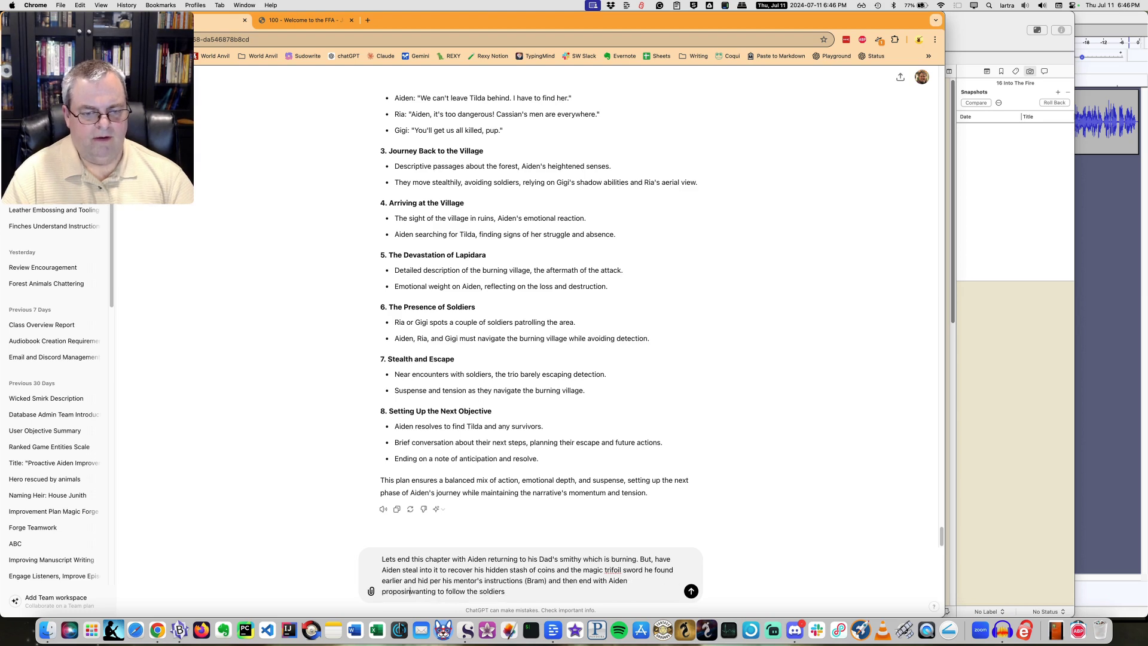
text(g to follow t)
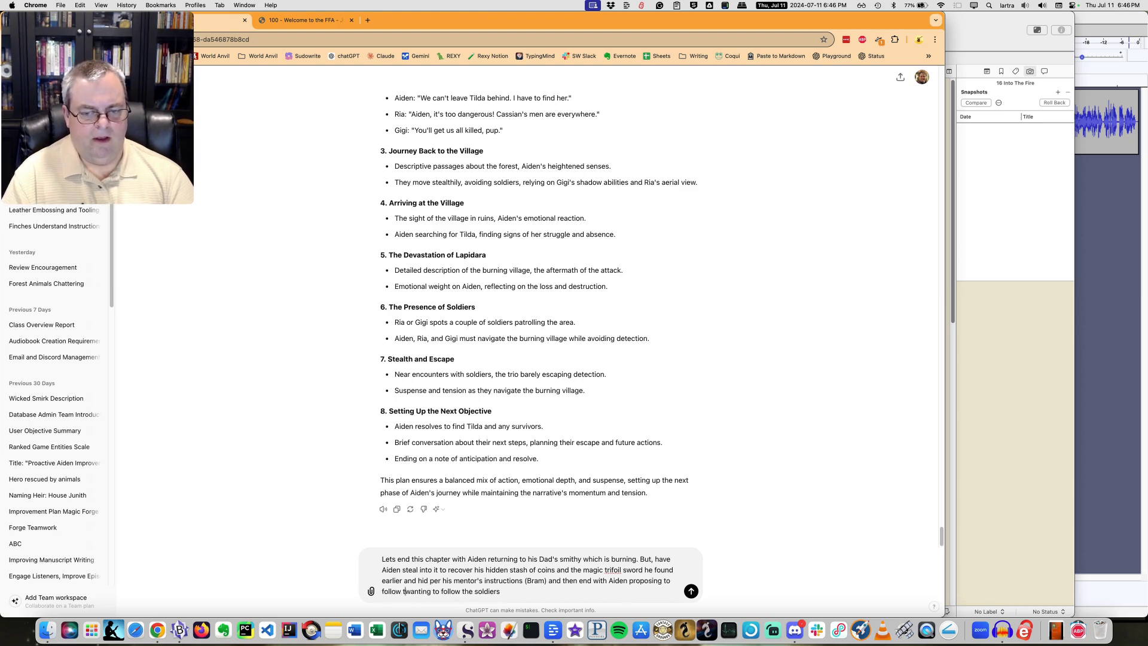
text(he)
key(shift+alt+Right)
key(shift+alt+Right)
key(shift+alt+Right)
key(shift+alt+Right)
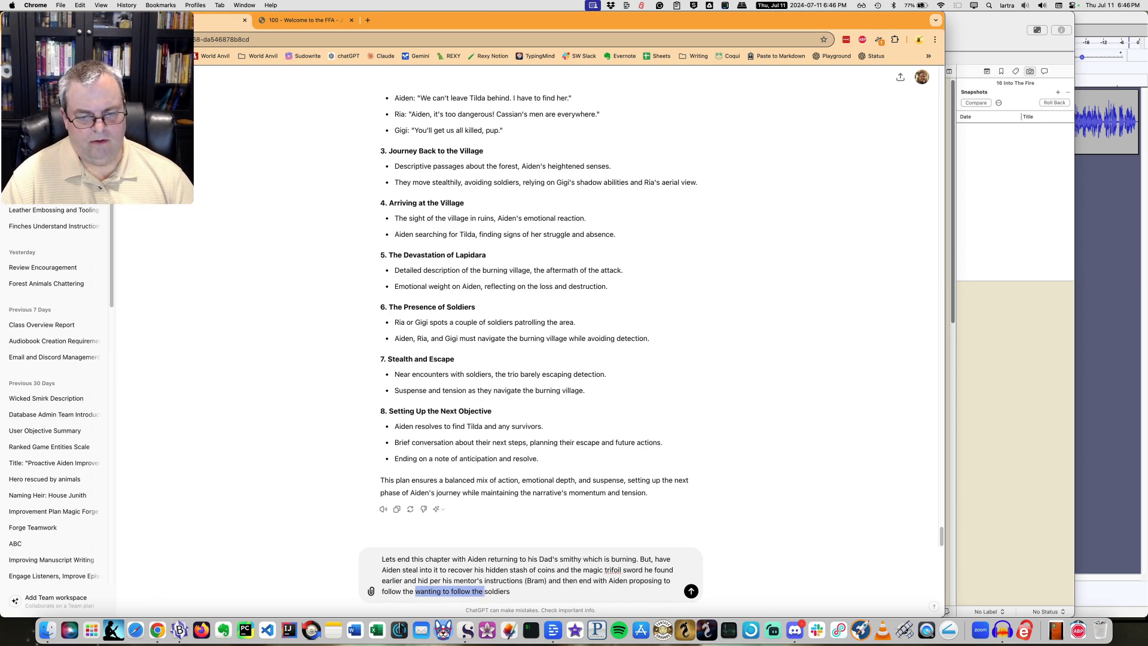
key(BackSpace)
key(alt+Right)
text(who have )
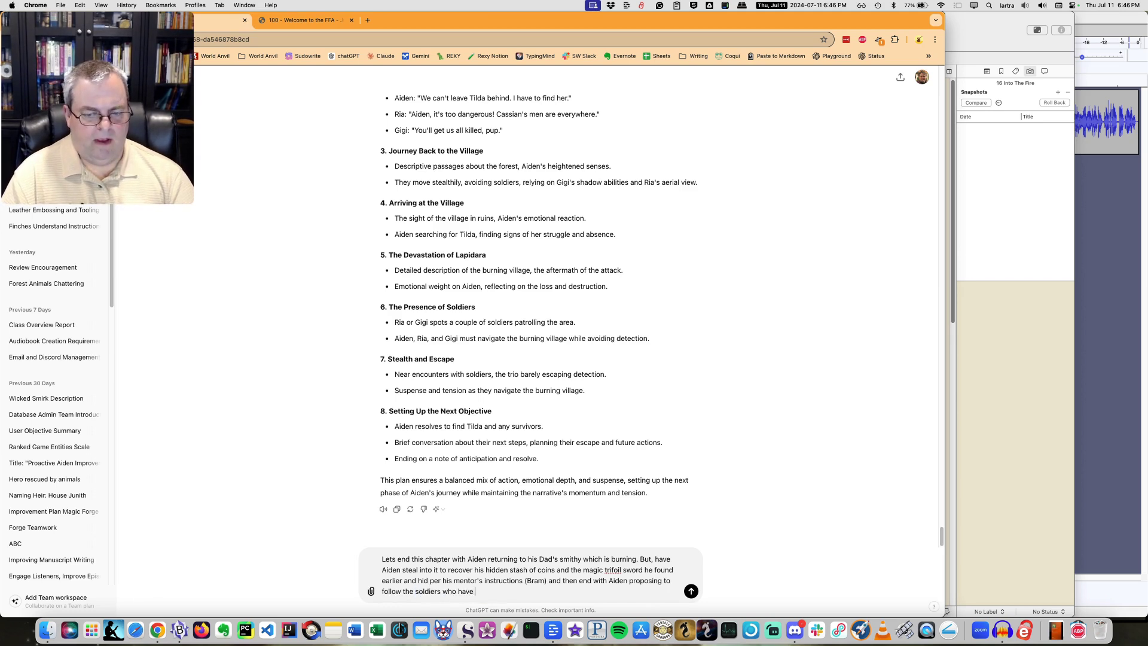
text(Bram )
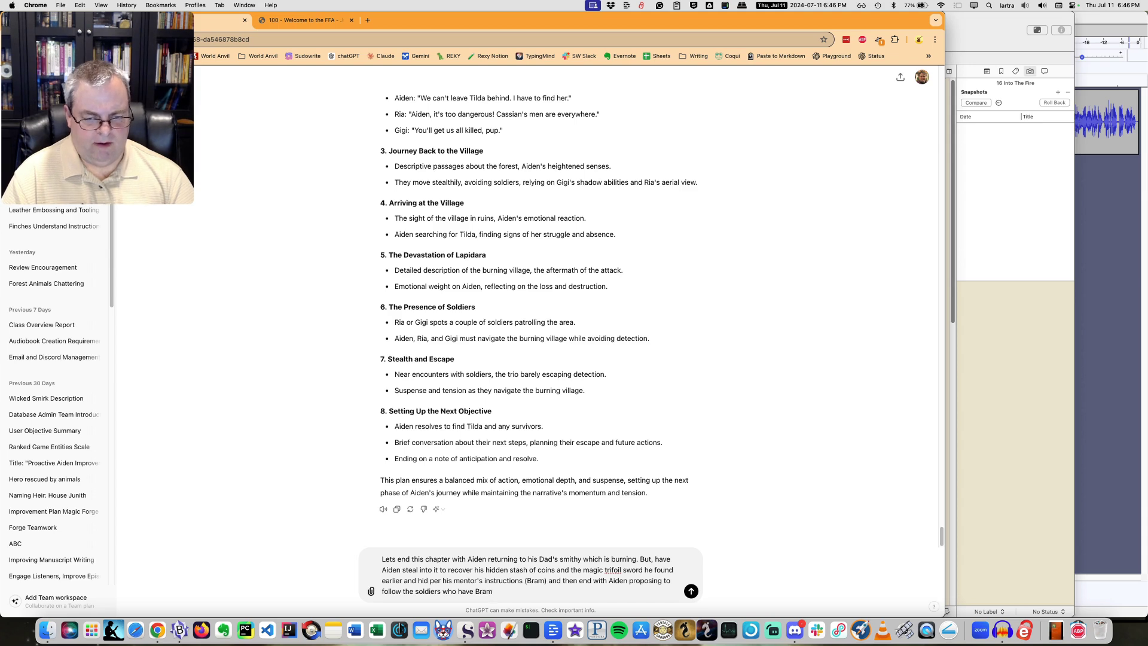
text(as a )
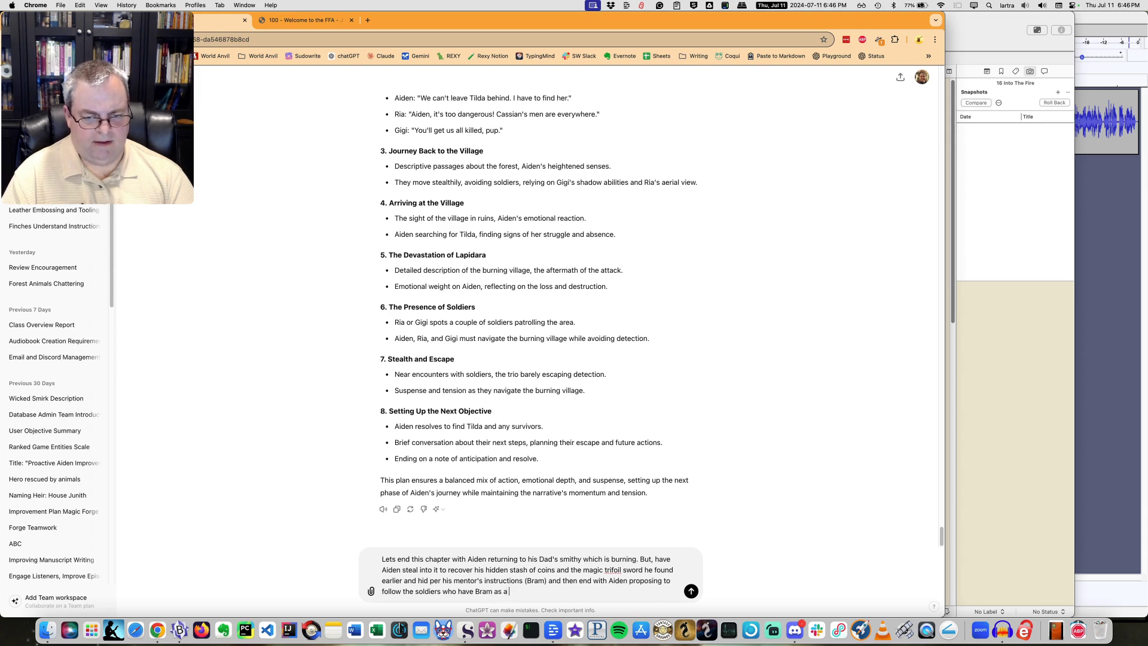
text(prisoner.)
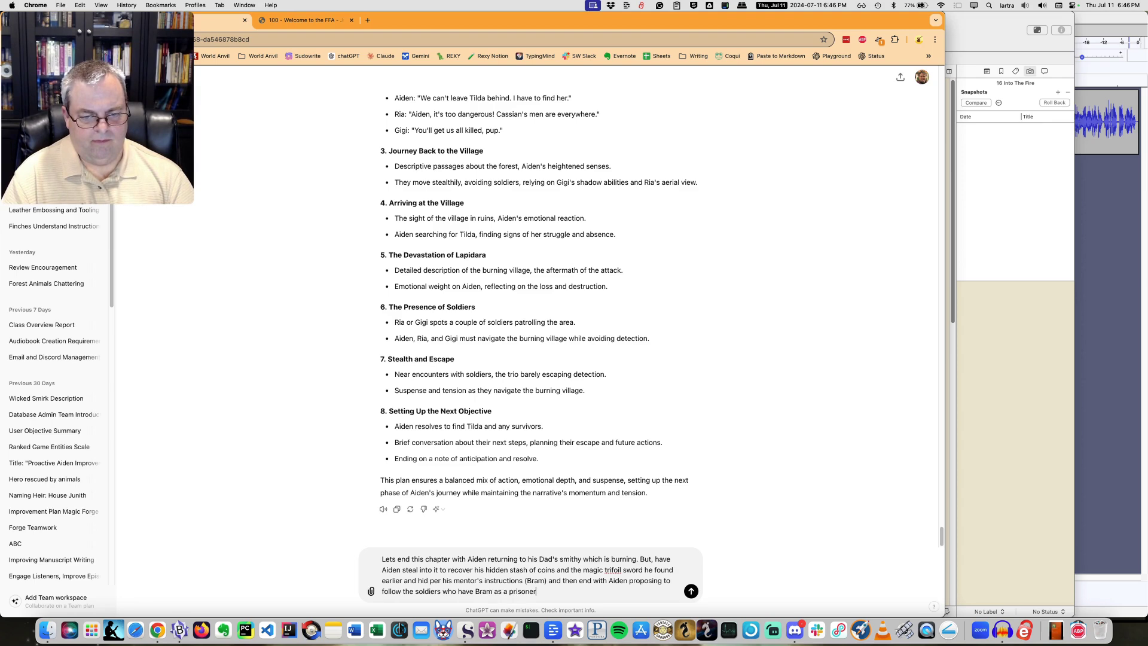
key(Return)
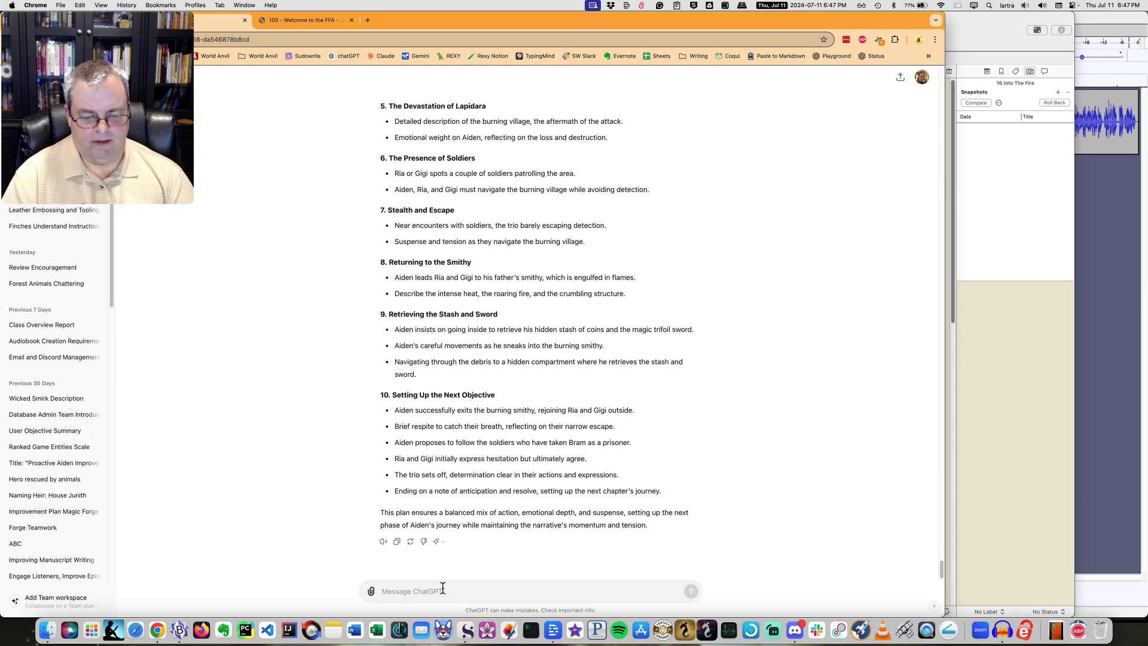
Step: Send the request: follow the chapter writing plan and write a 5000 word draft chapter in the provided chapters' style
text(Well)
key(BackSpace)
key(BackSpace)
key(BackSpace)
key(BackSpace)
text(T)
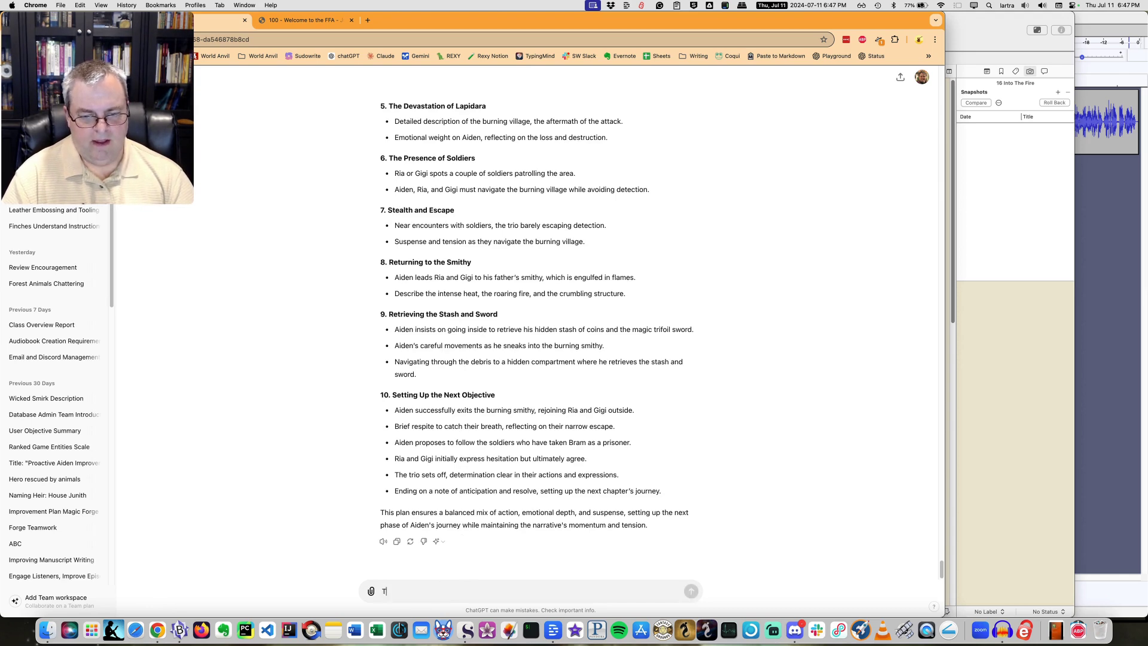
text(his is great. N)
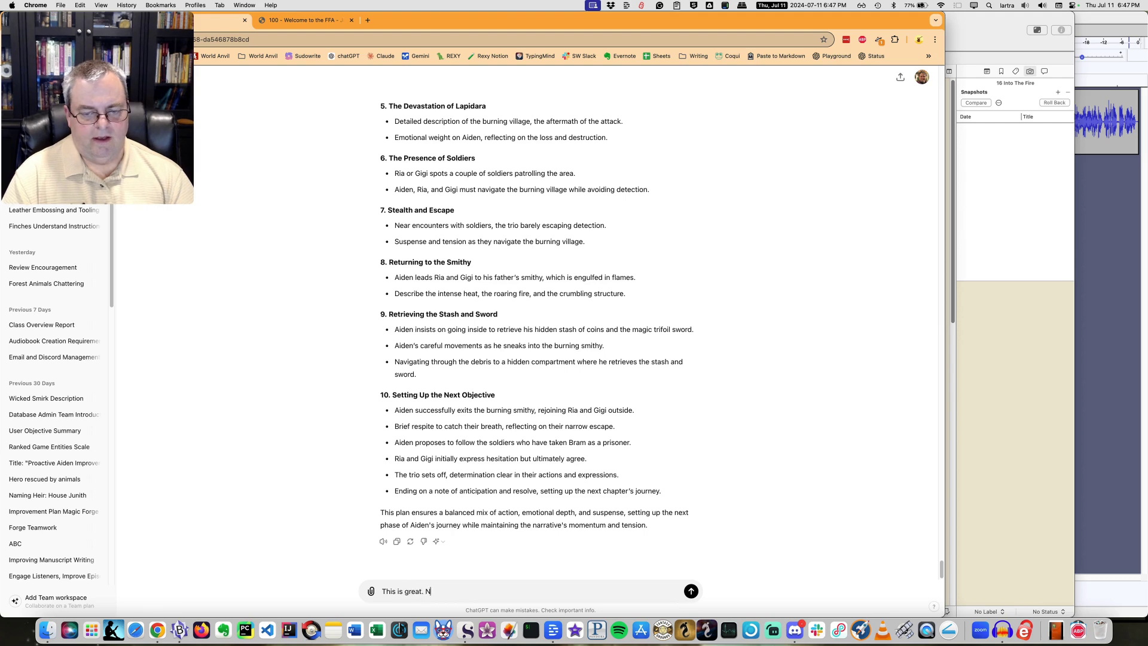
text(ow please w)
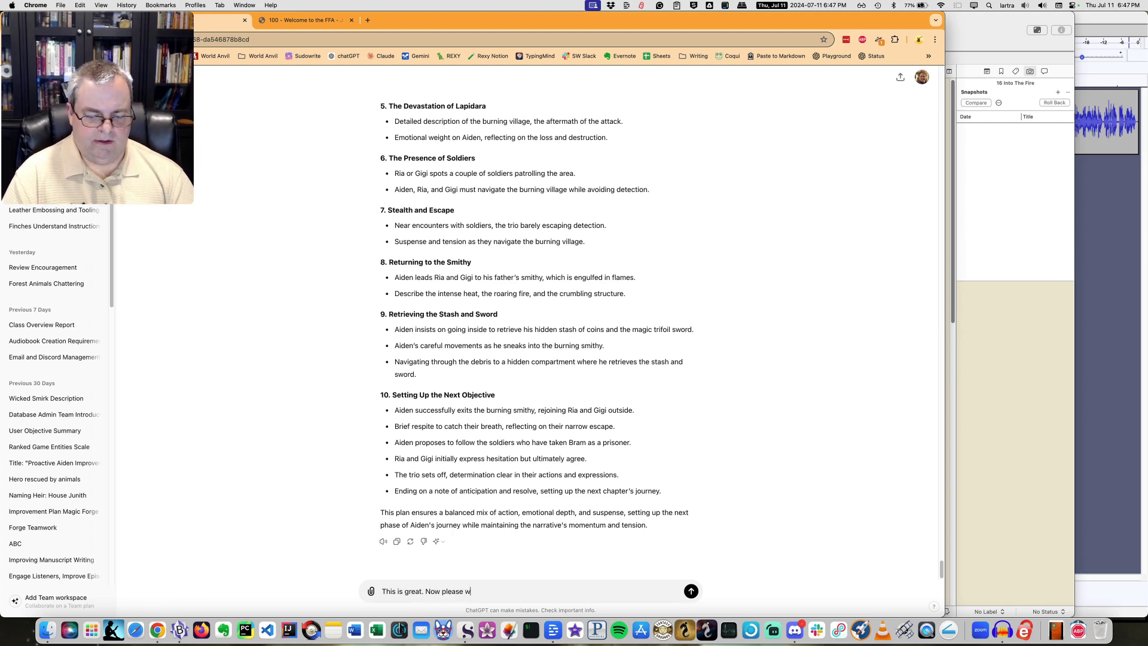
key(BackSpace)
text(follow the )
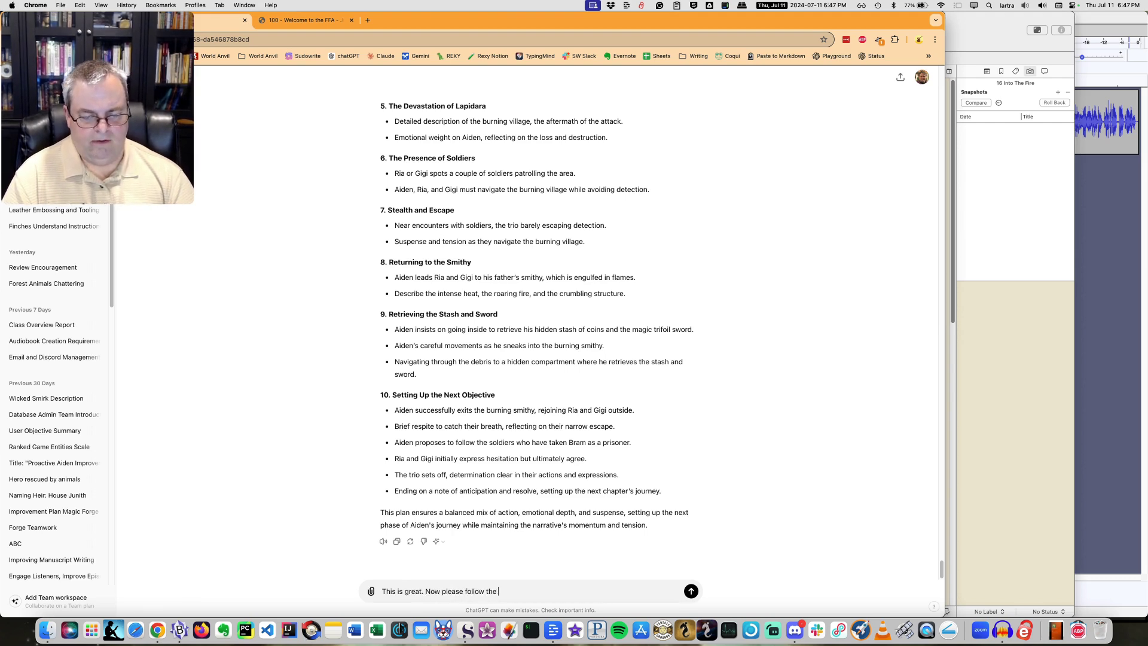
text(chapter br)
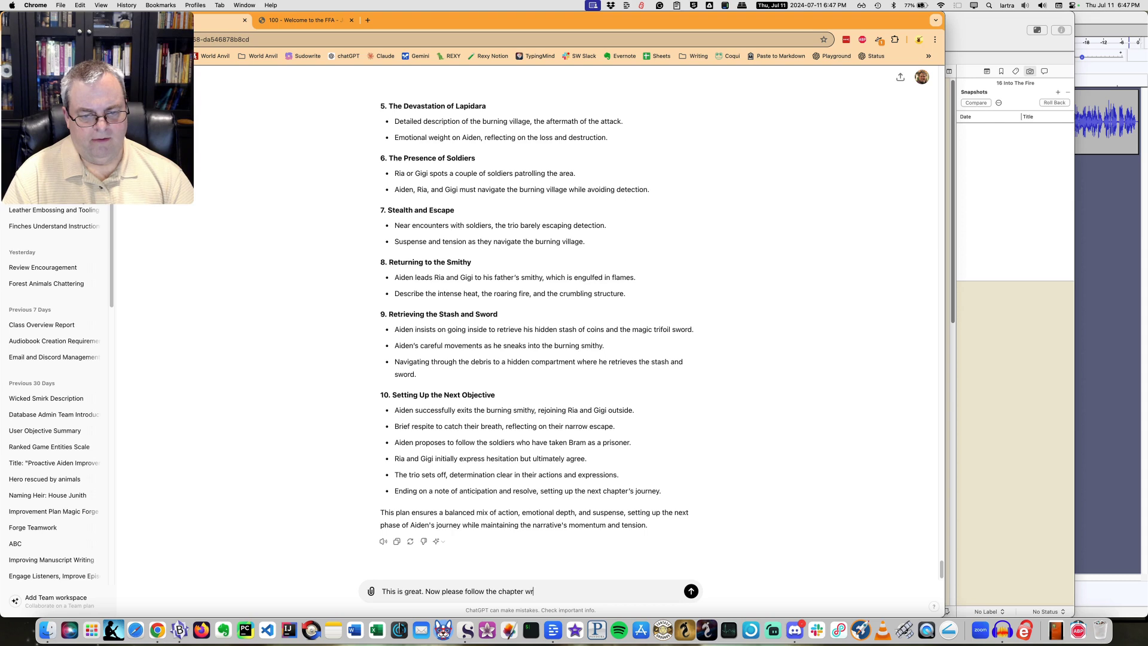
text(iting plan and )
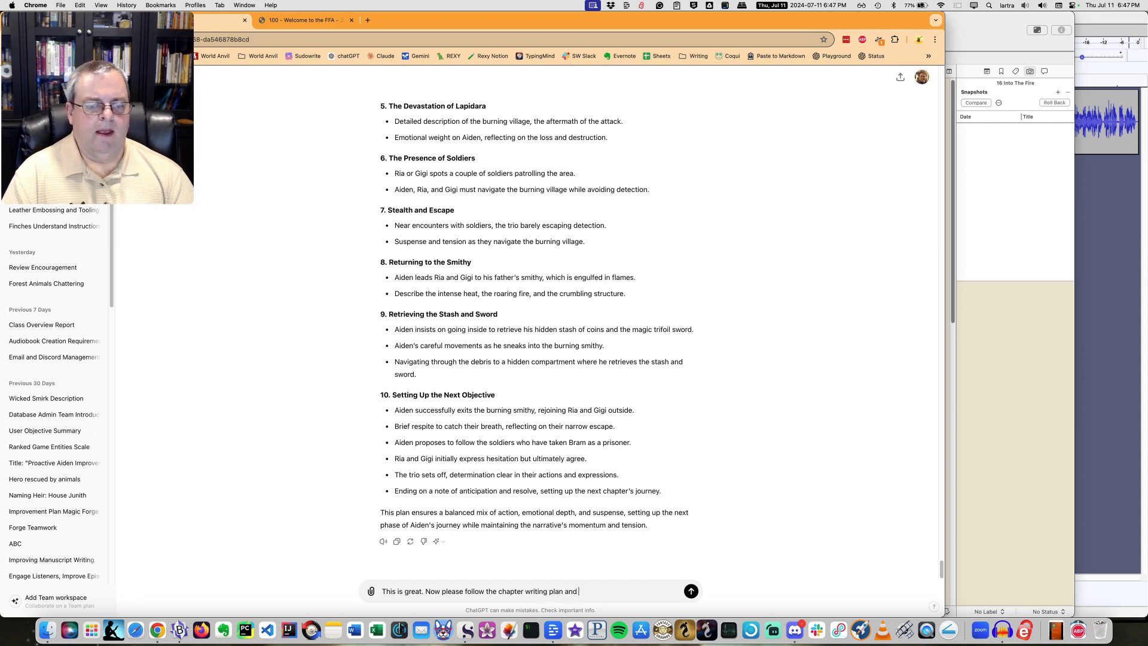
text(write a )
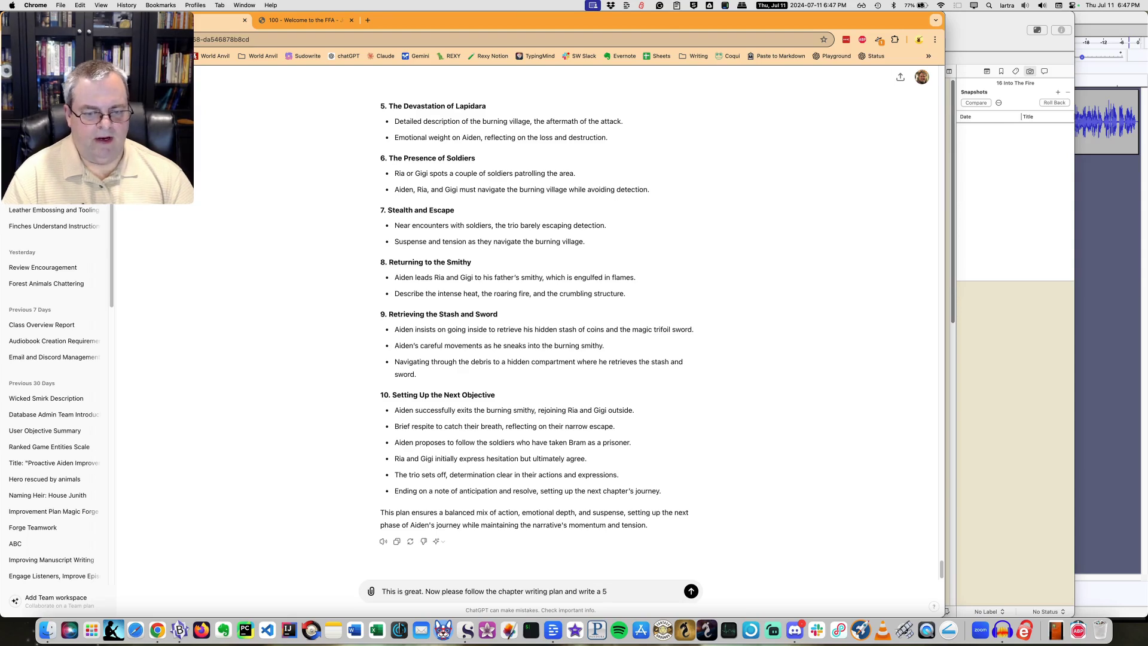
text(500)
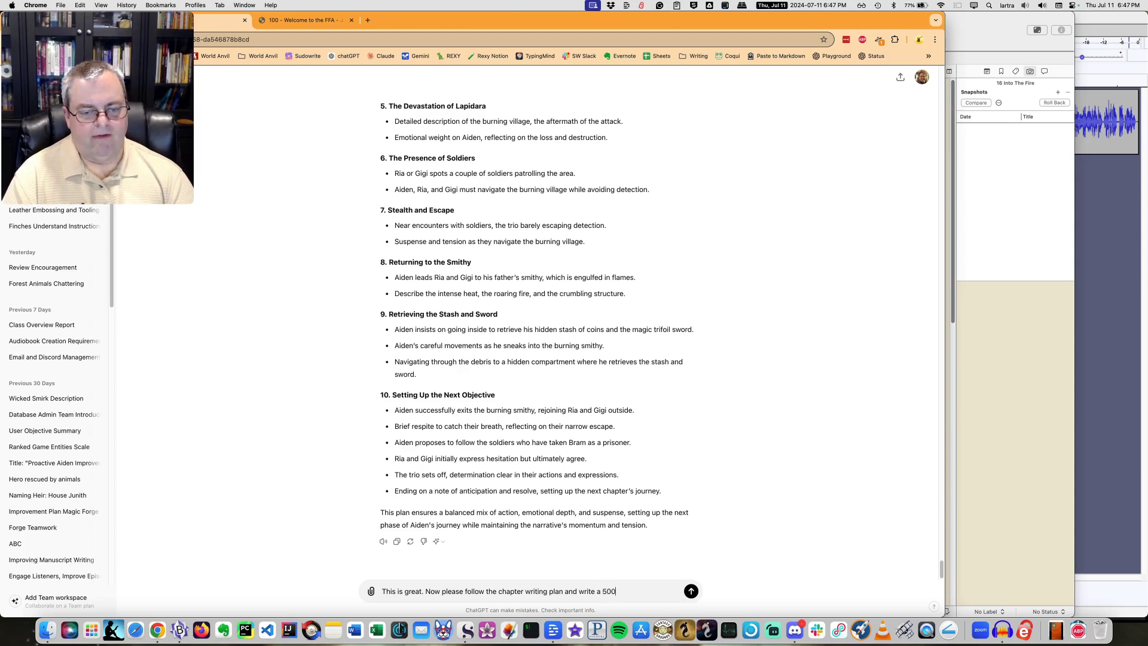
text(0 word draf)
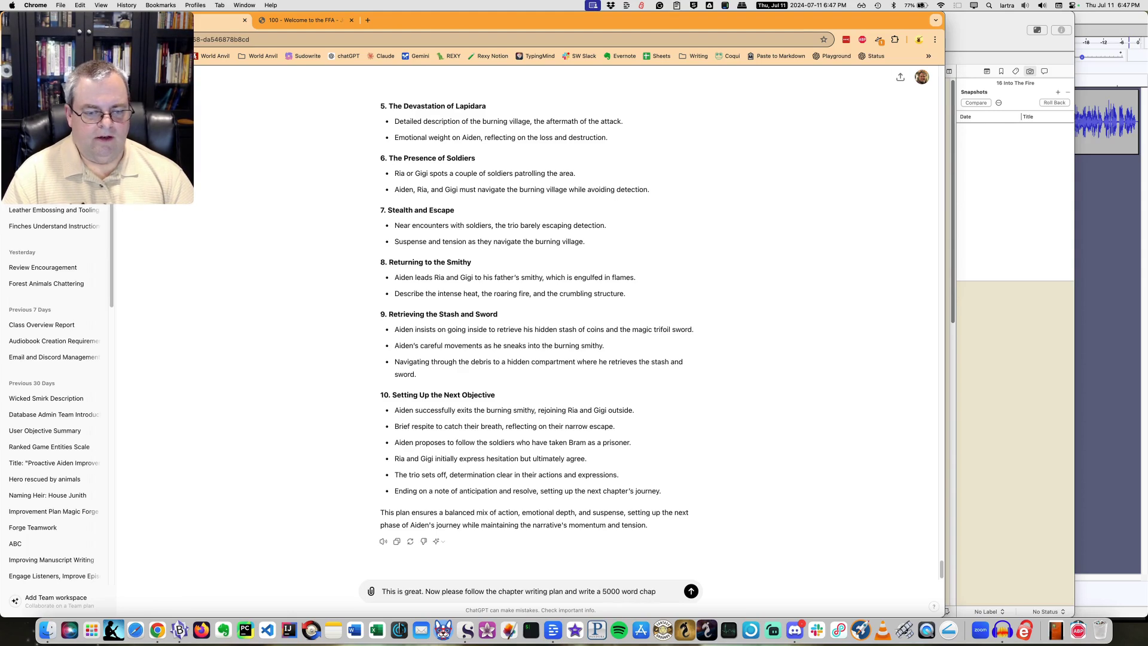
text(t chapter )
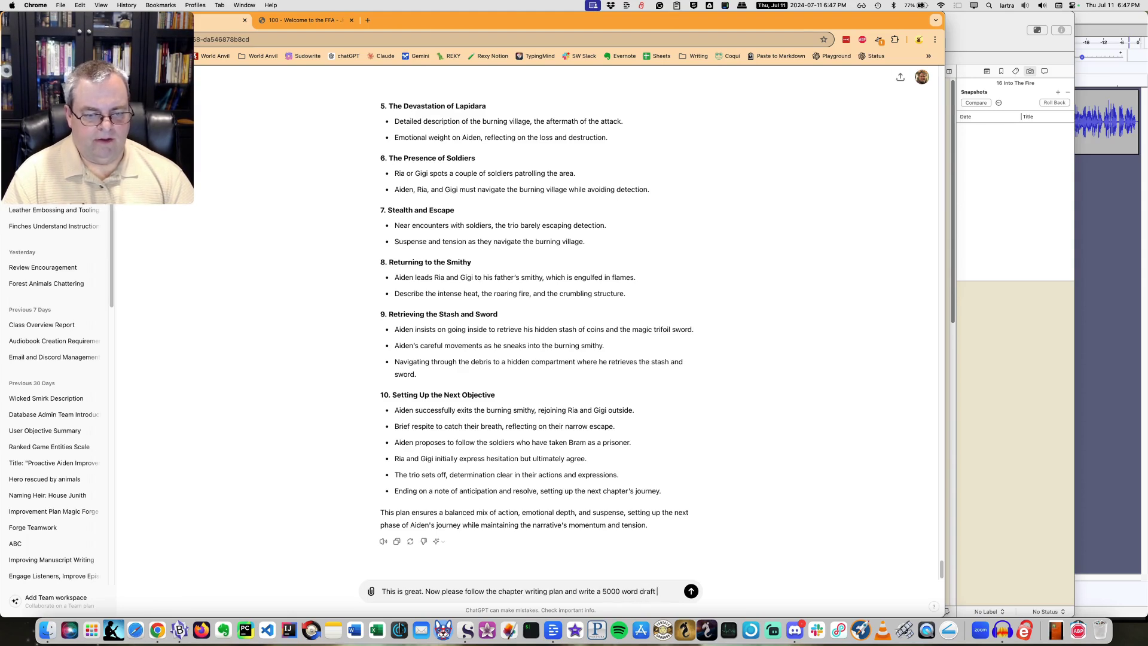
text(in th)
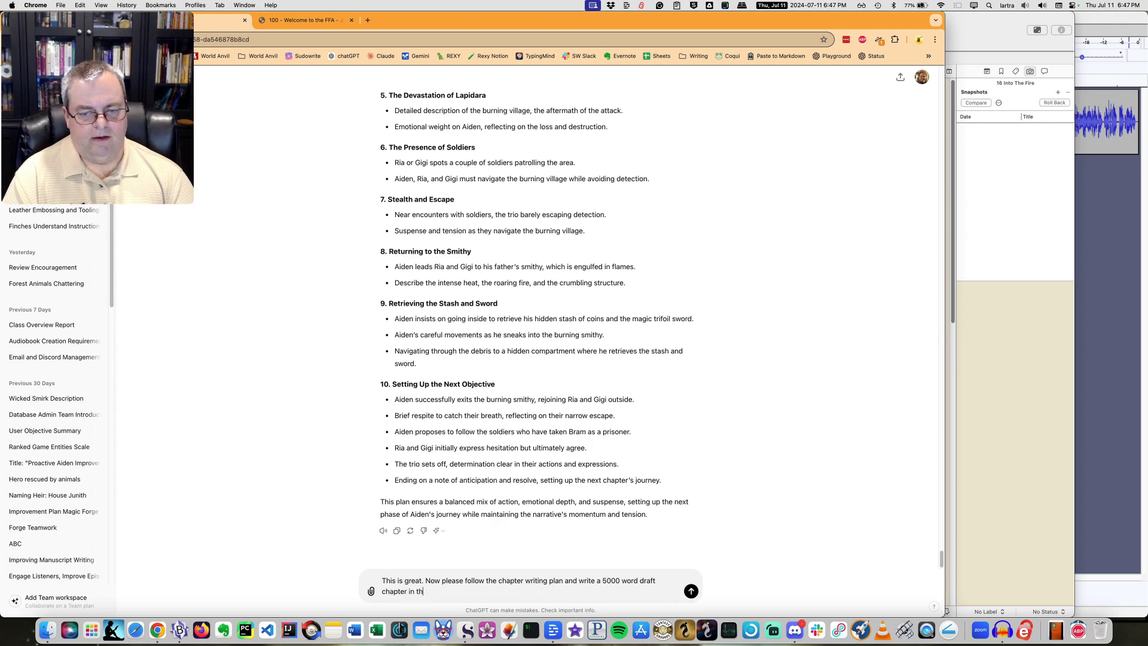
text(e same style as)
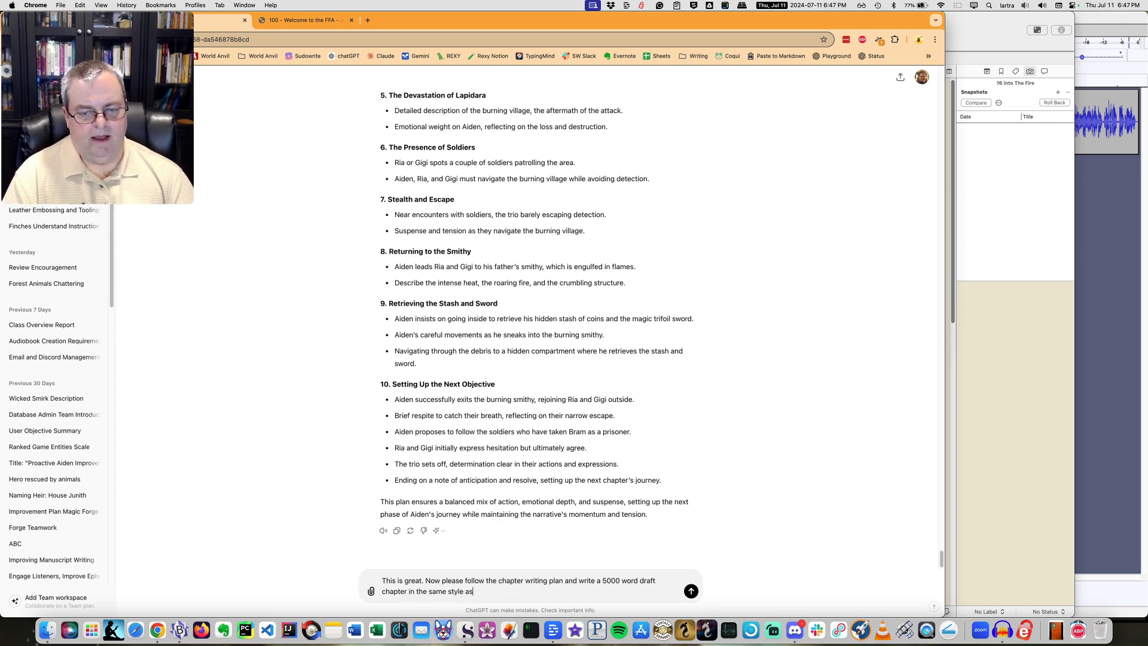
text( the provide chapters)
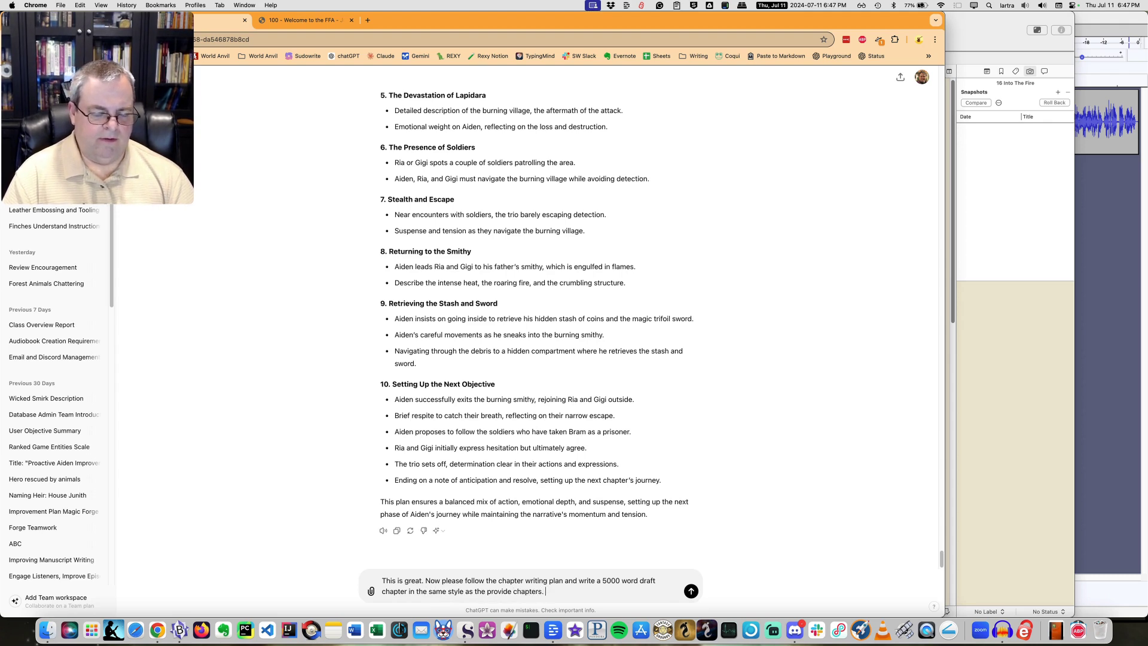
key(BackSpace)
key(BackSpace)
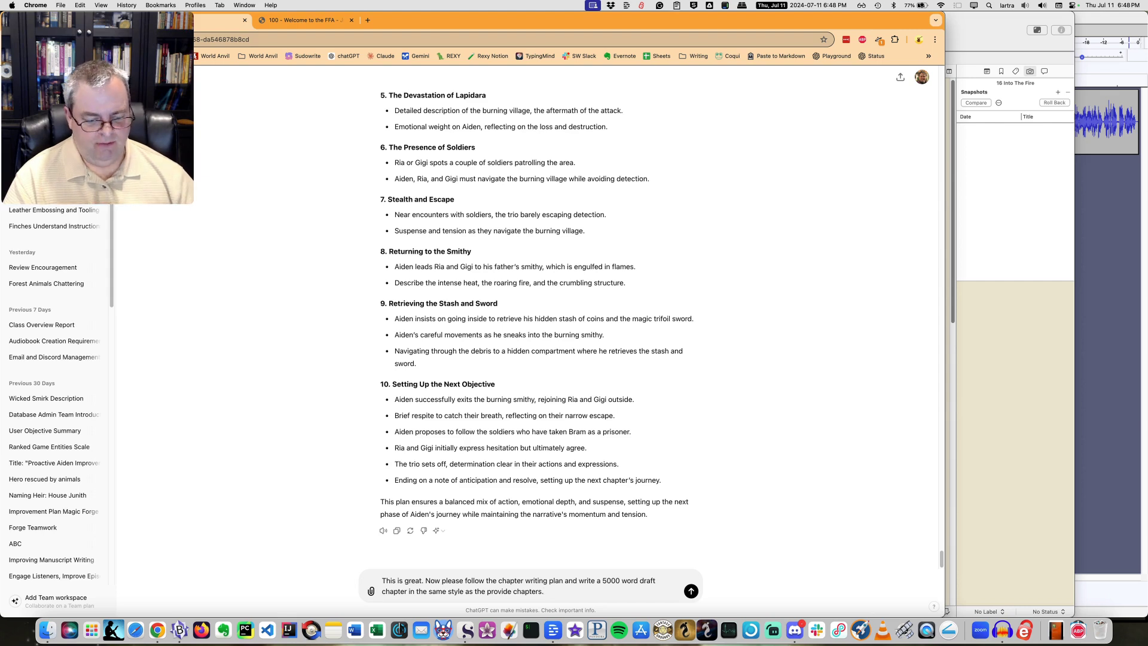
key(Return)
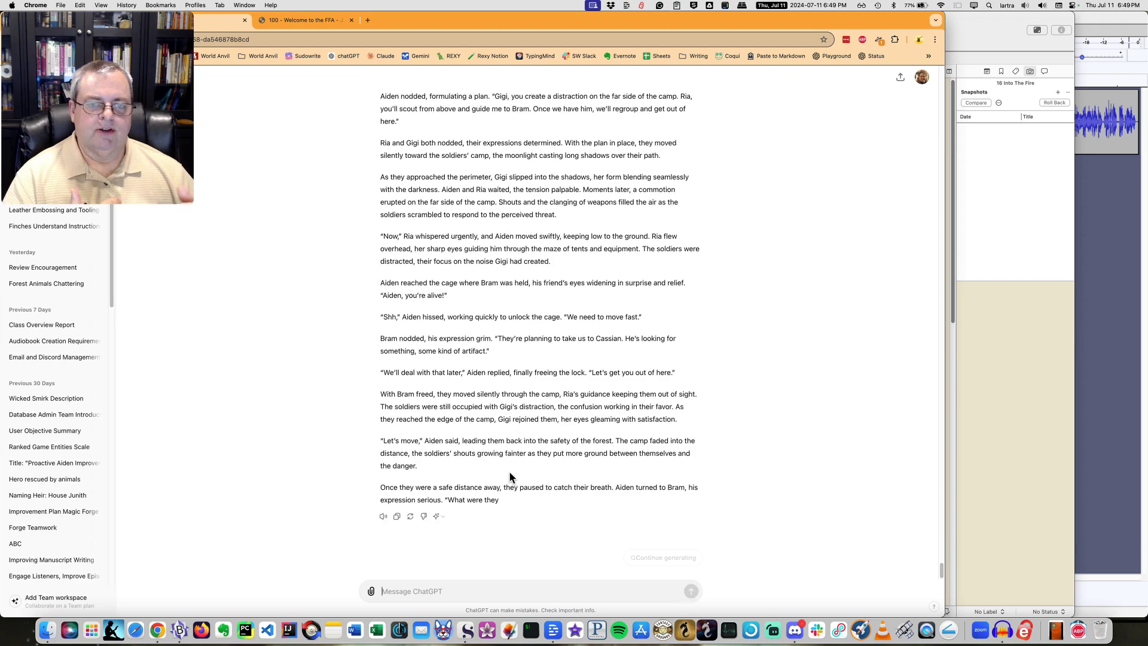
scroll(454, 345, up, 15)
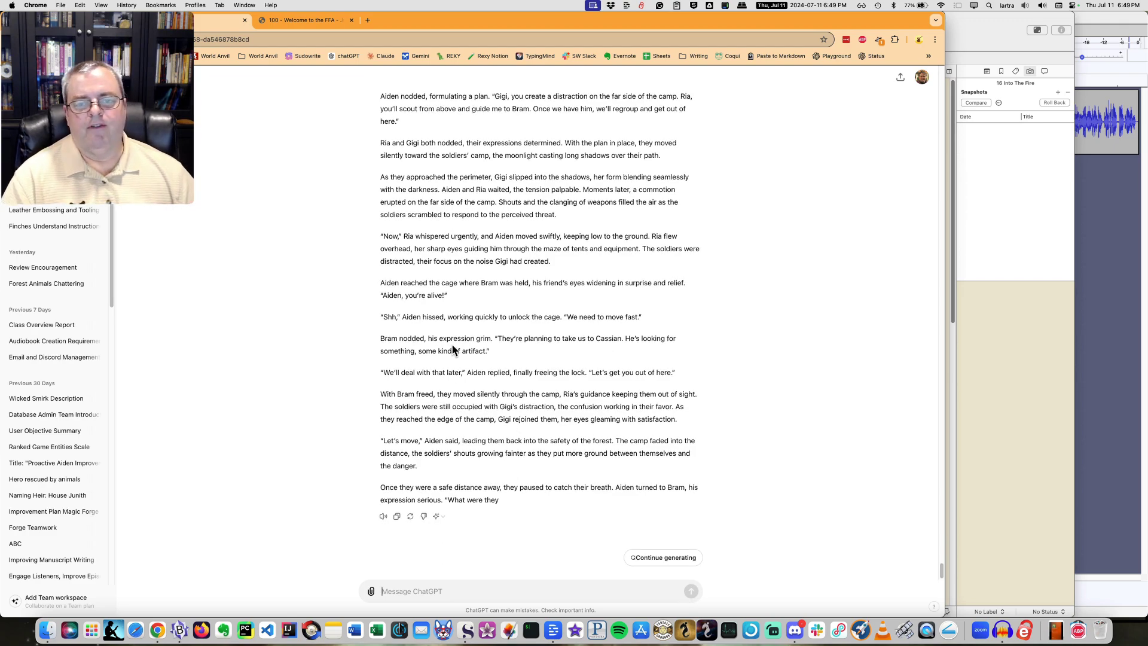
scroll(454, 345, up, 20)
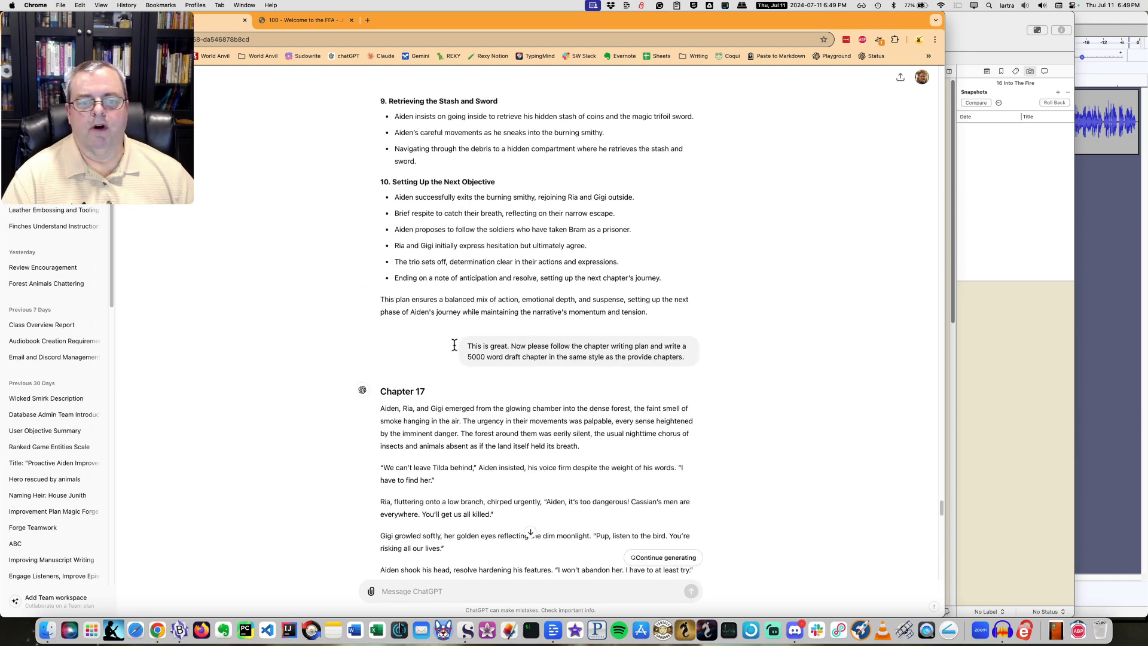
scroll(464, 378, down, 5)
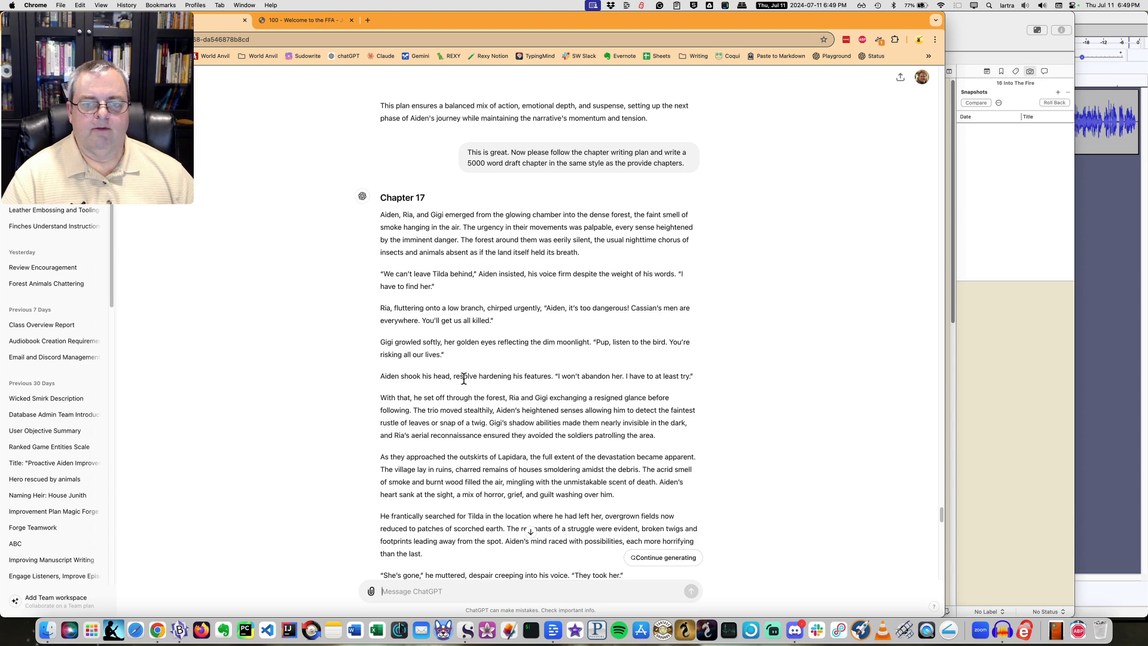
scroll(464, 377, down, 5)
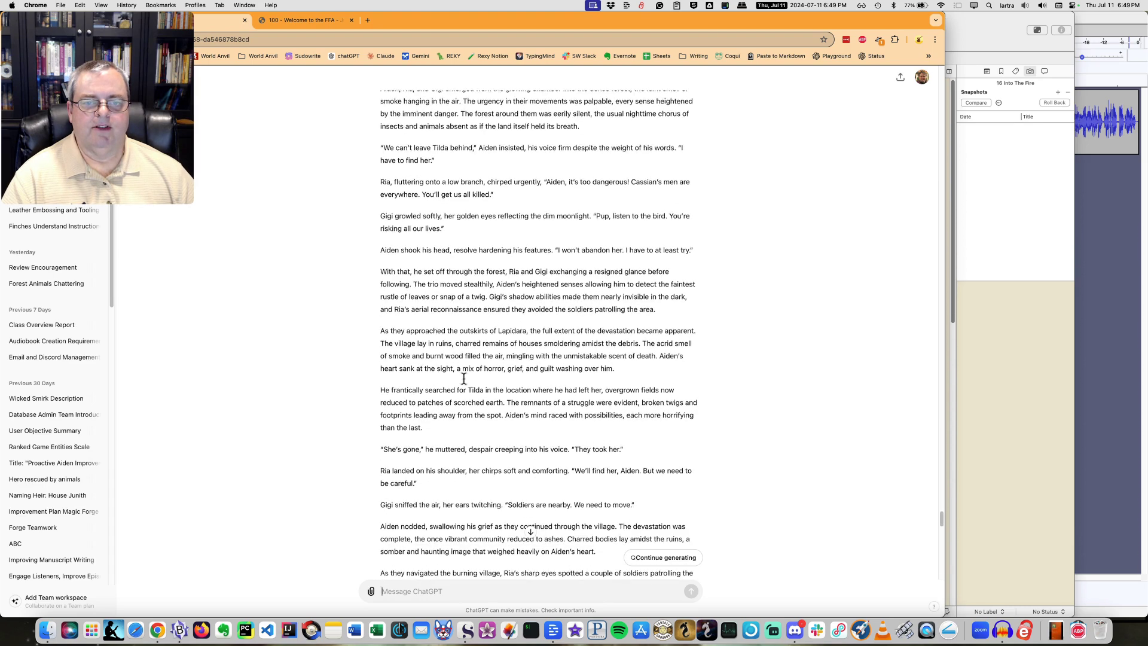
scroll(464, 378, down, 4)
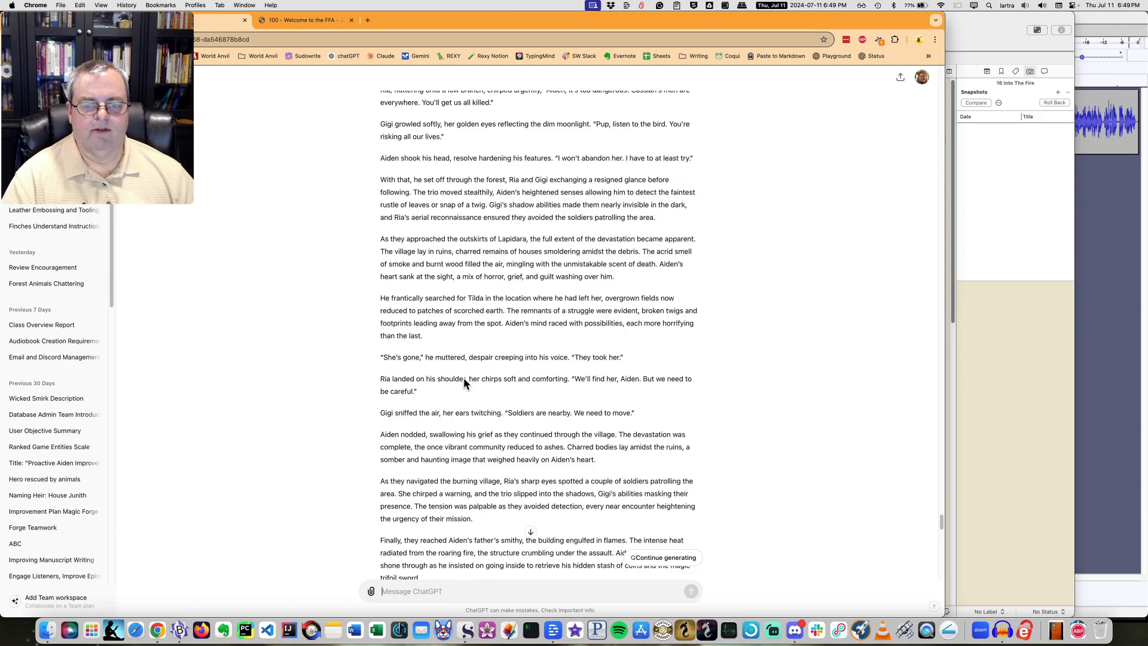
scroll(464, 378, down, 12)
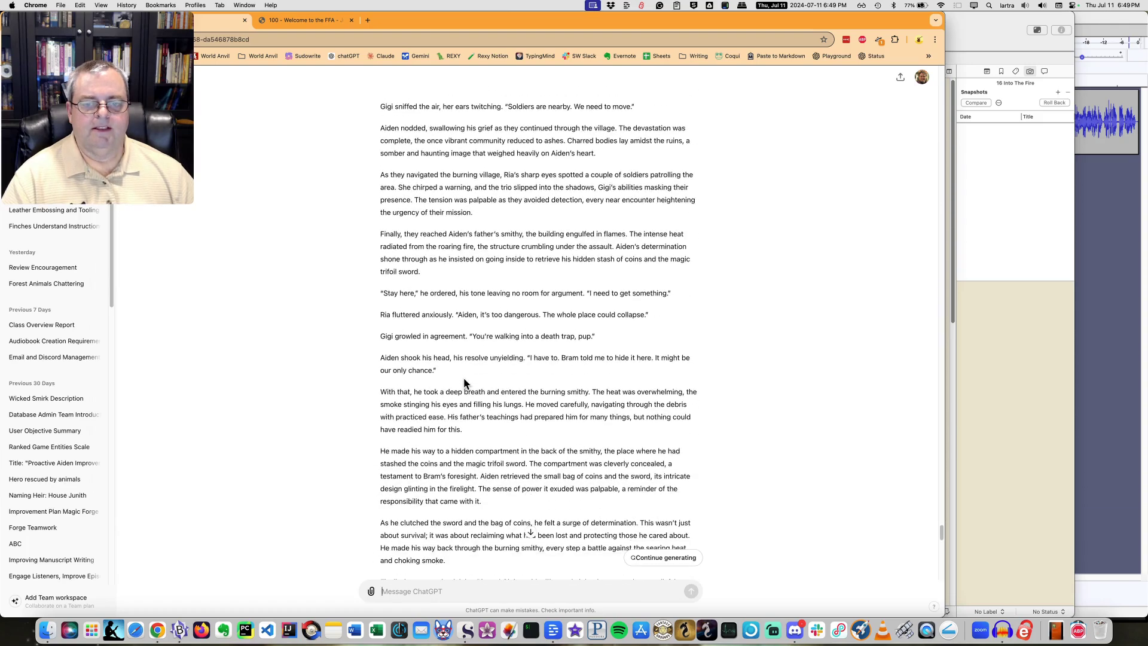
scroll(464, 383, down, 16)
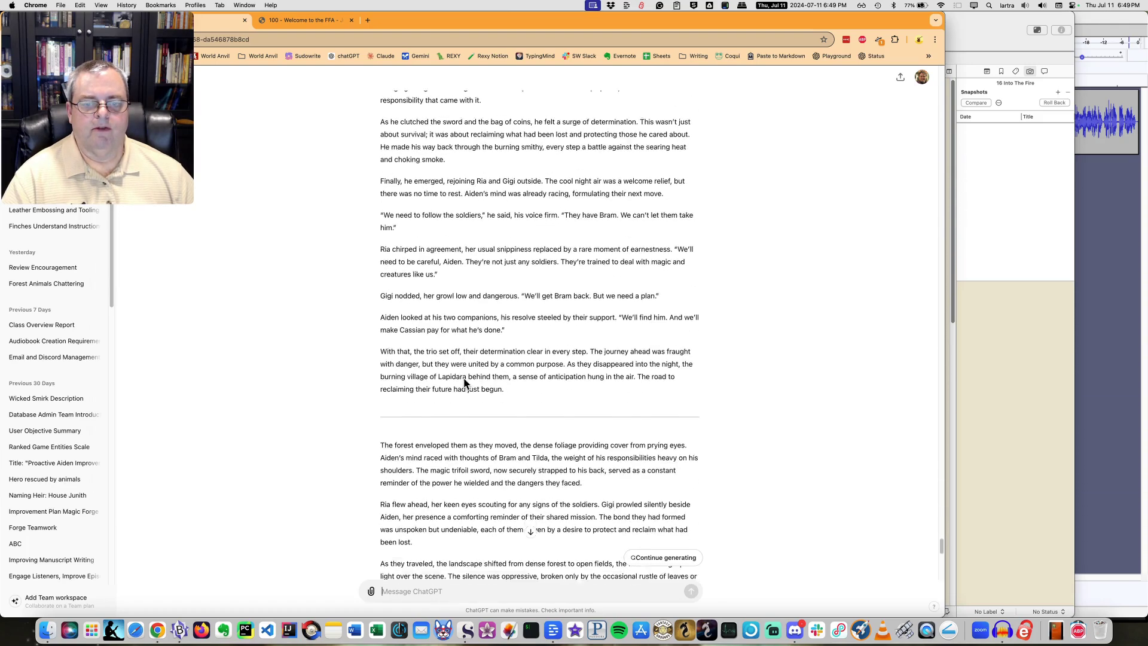
scroll(464, 383, down, 3)
scroll(445, 439, down, 20)
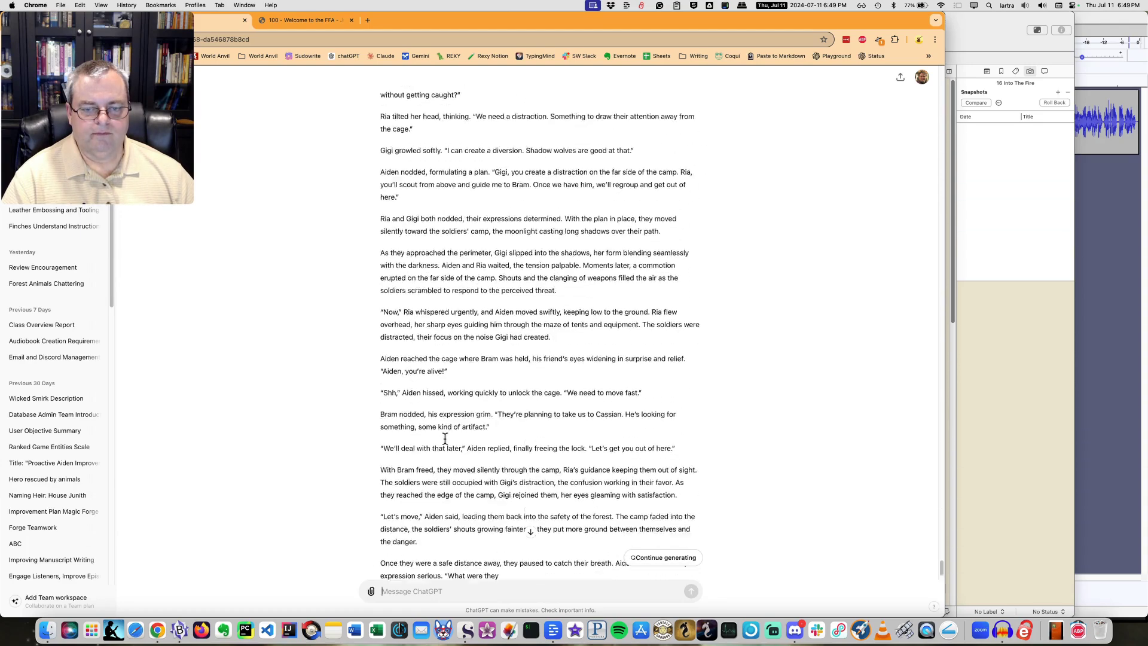
scroll(445, 438, down, 3)
double_click(463, 499)
drag(463, 499, 491, 501)
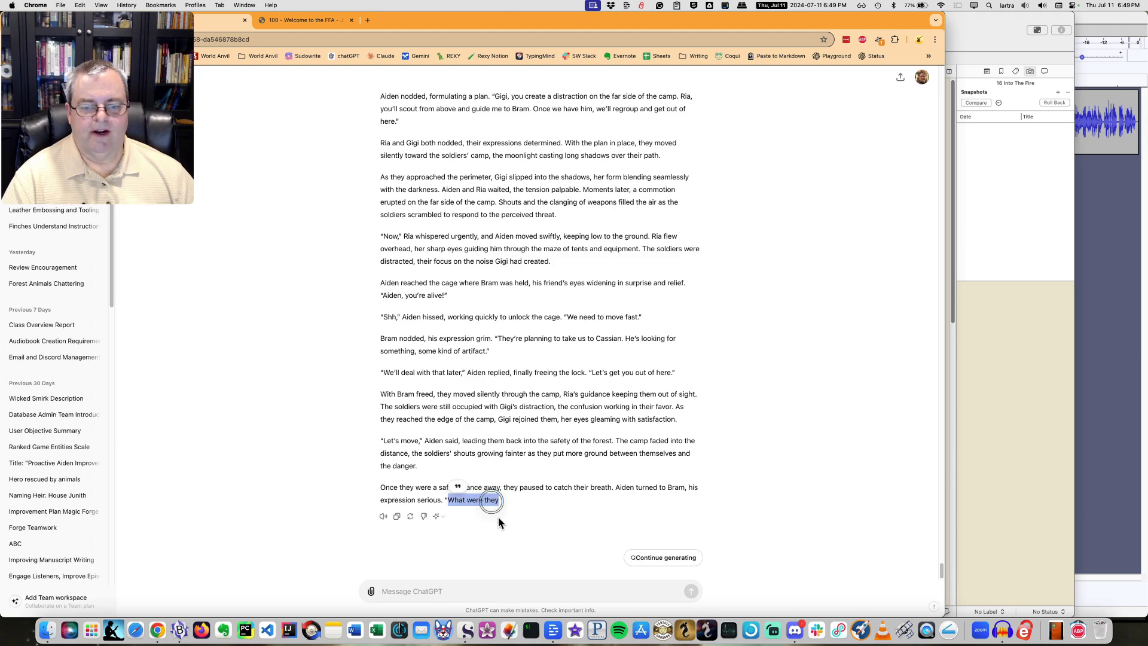
click(464, 547)
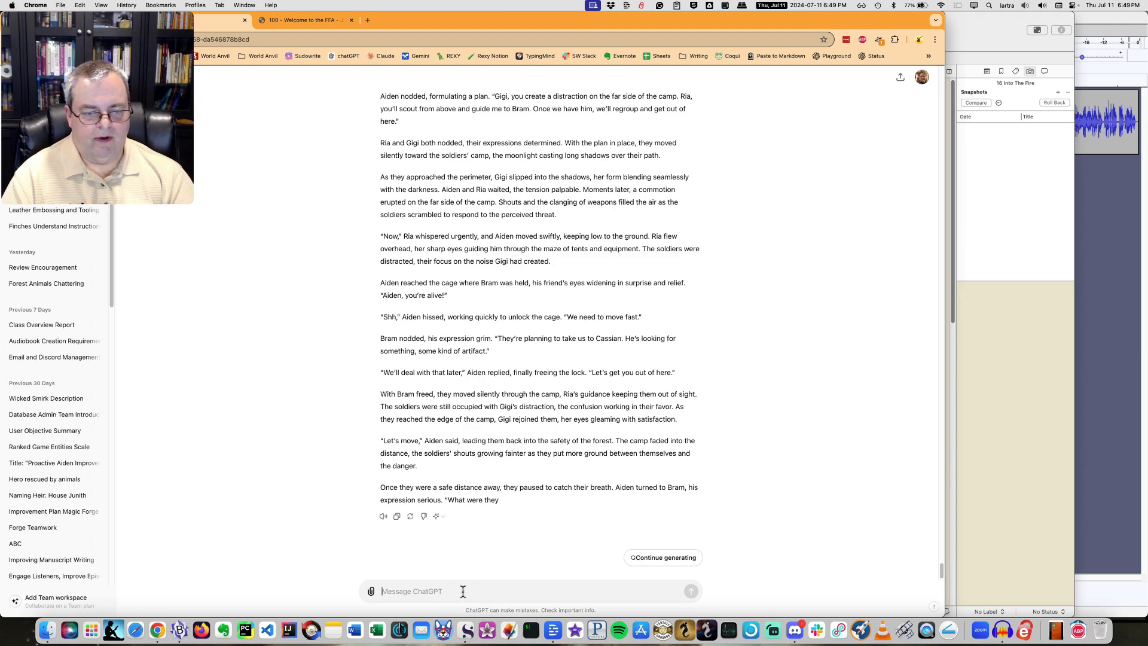
Step: Let the interrupted Chapter 17 draft finish, then select it from the heading to the last line
click(655, 564)
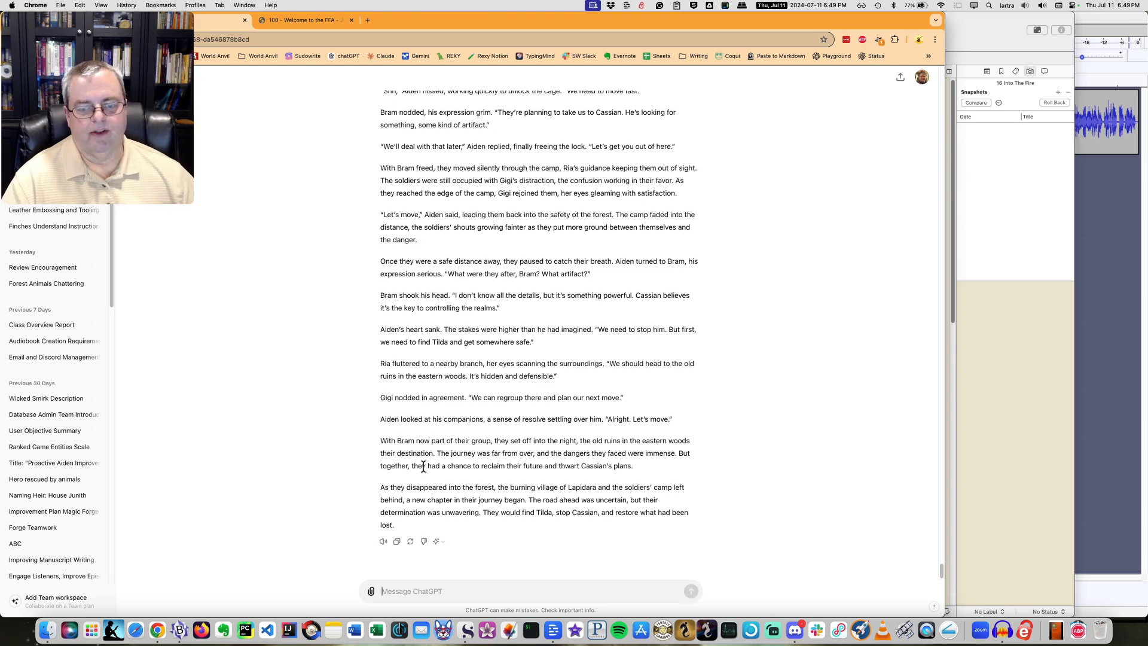
drag(404, 527, 378, 390)
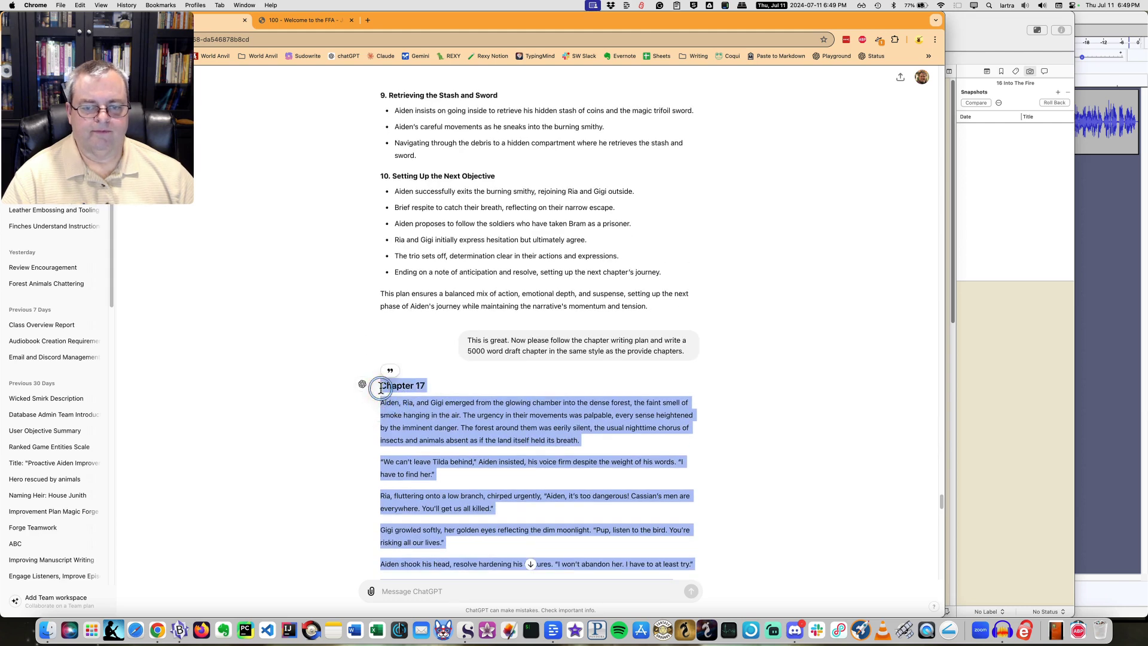
Step: Verify with Word Counter Plus that the Chapter 17 draft is 1,726 words, then copy the whole response
key(super+shift+w)
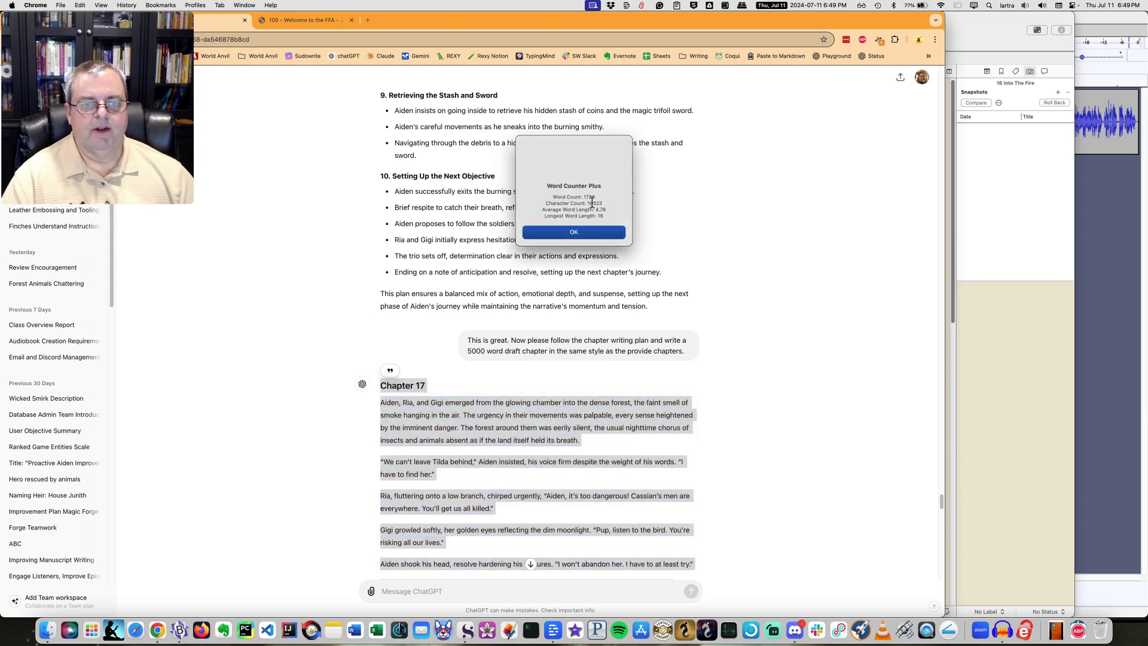
click(585, 231)
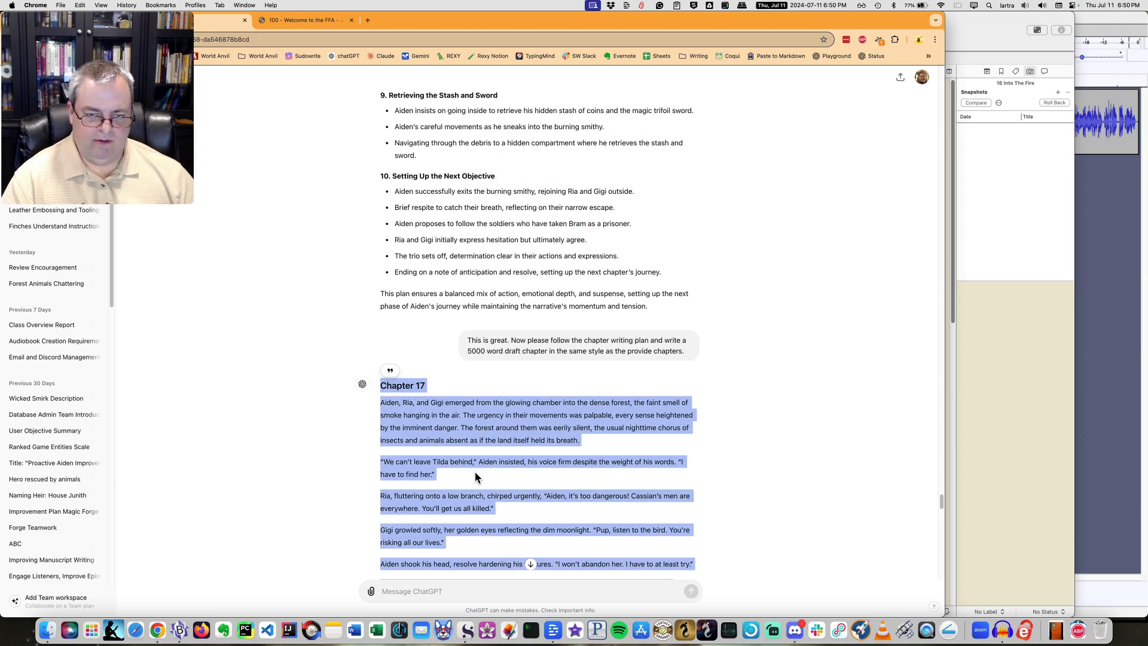
scroll(464, 467, down, 20)
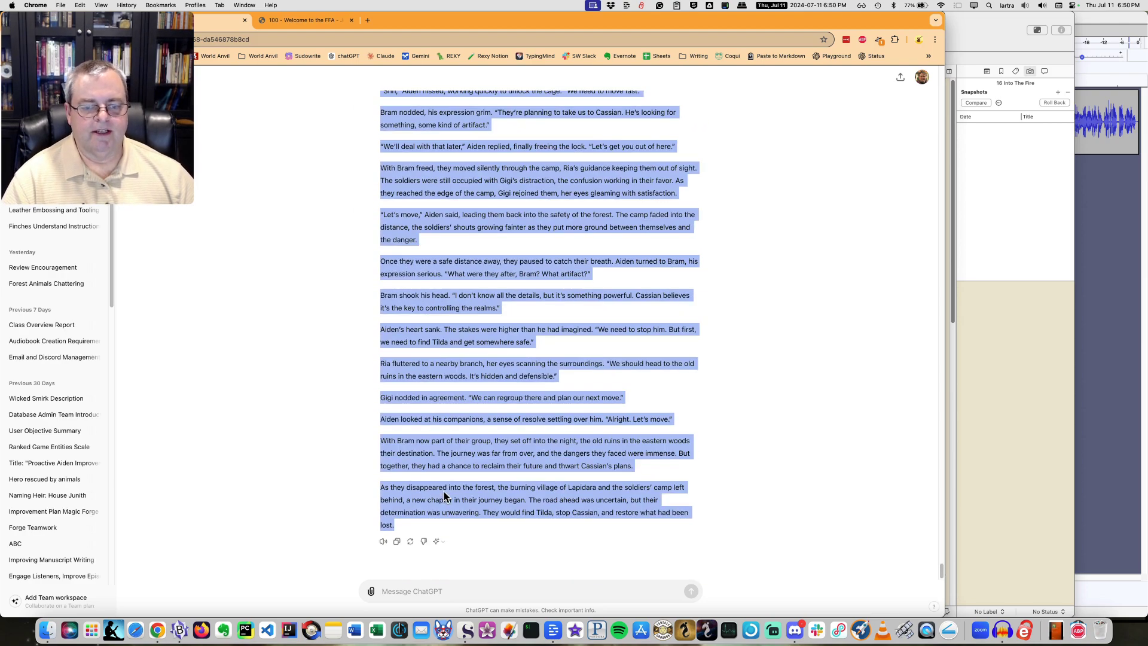
click(396, 541)
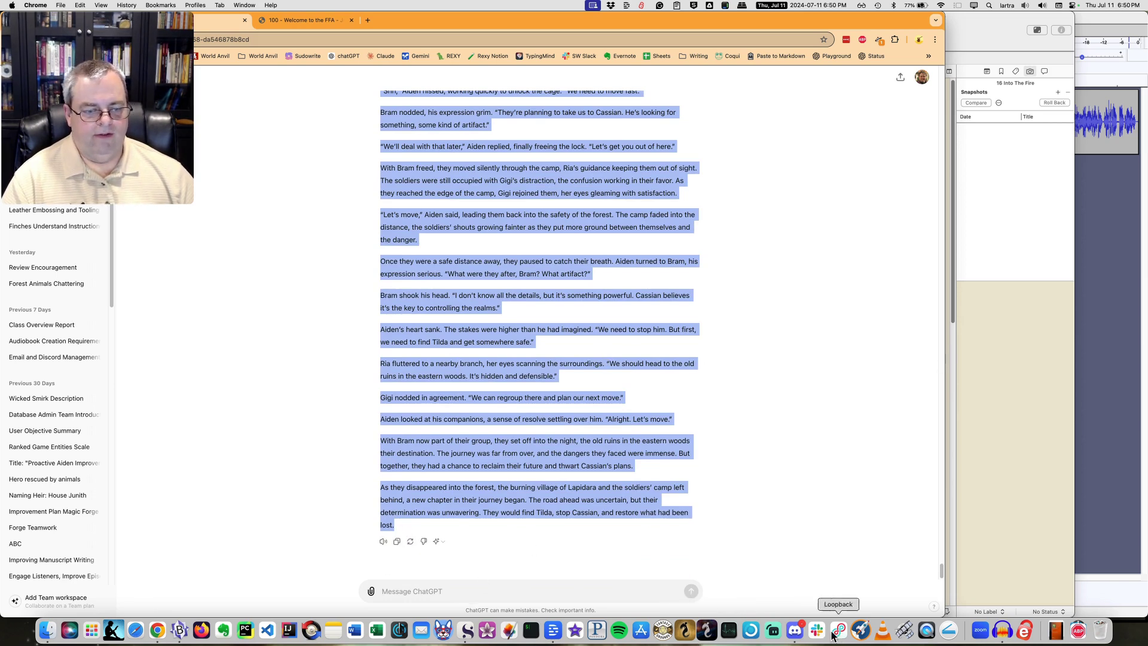
Step: Create a new Scrivener document after 16 Into The Fire and paste the Chapter 17 draft into it
click(466, 630)
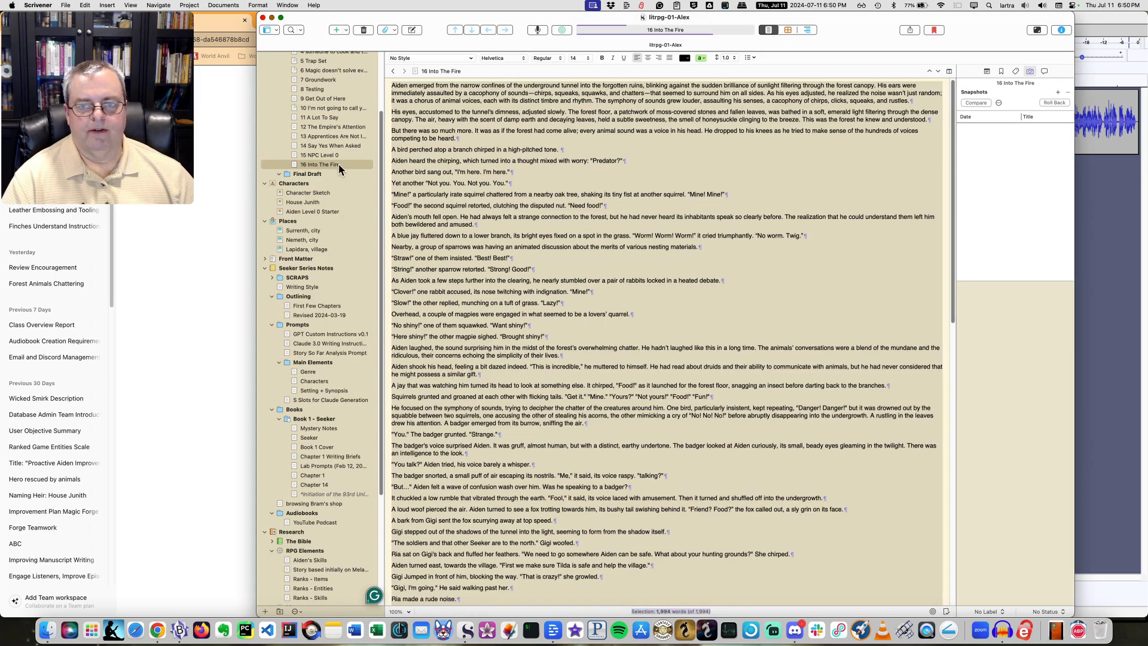
click(352, 165)
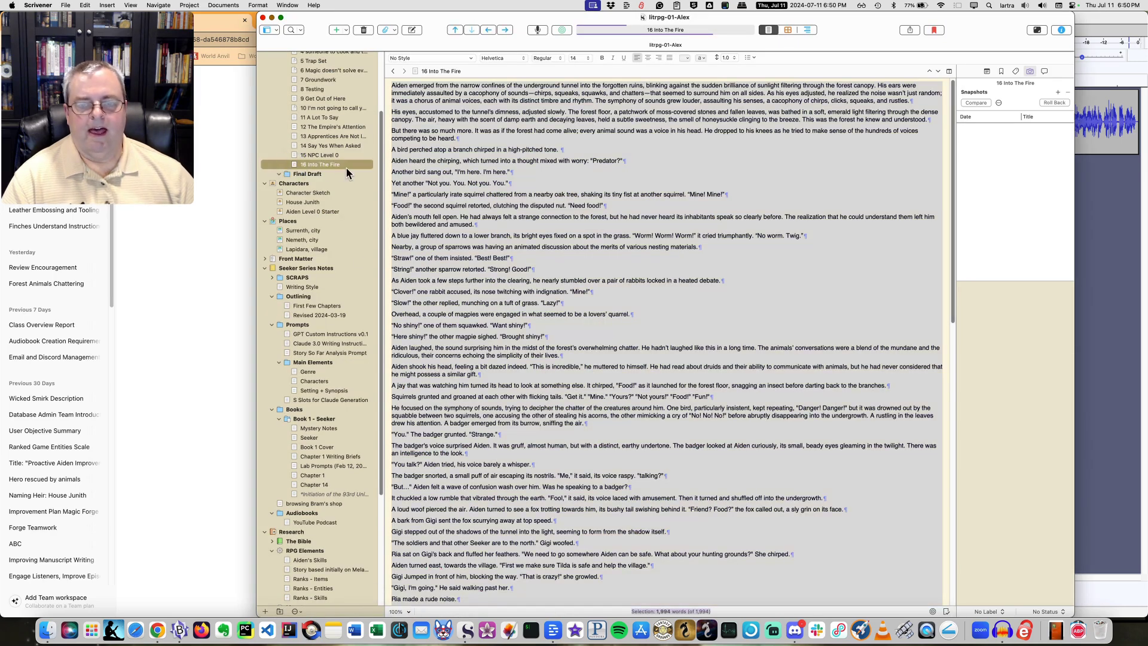
key(super+n)
click(448, 139)
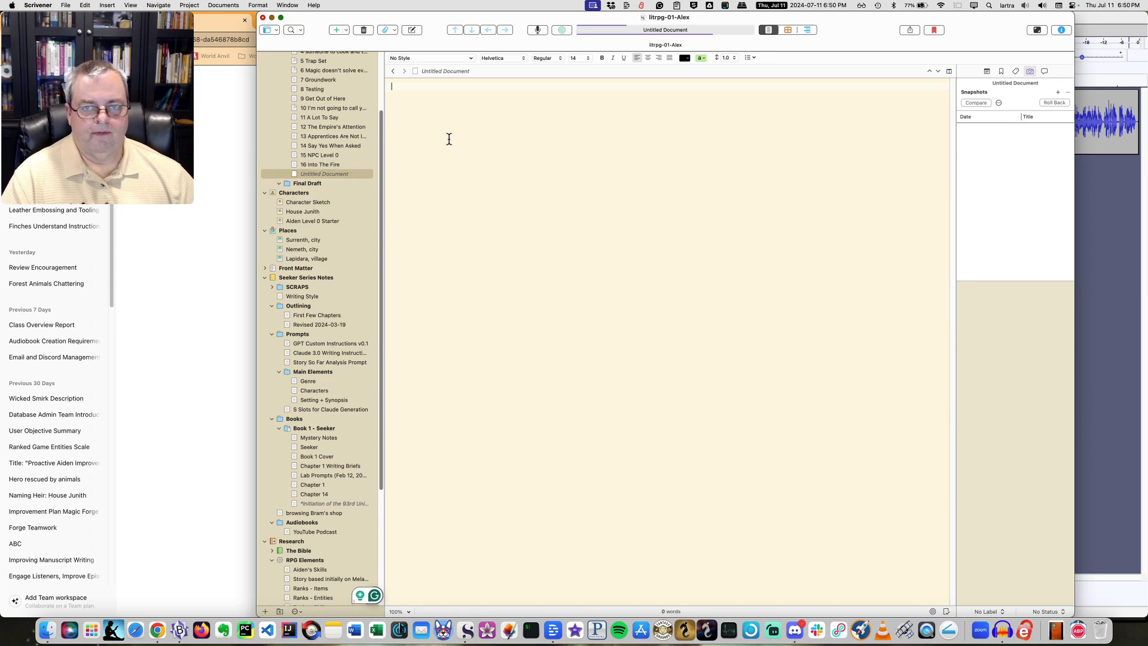
key(super+v)
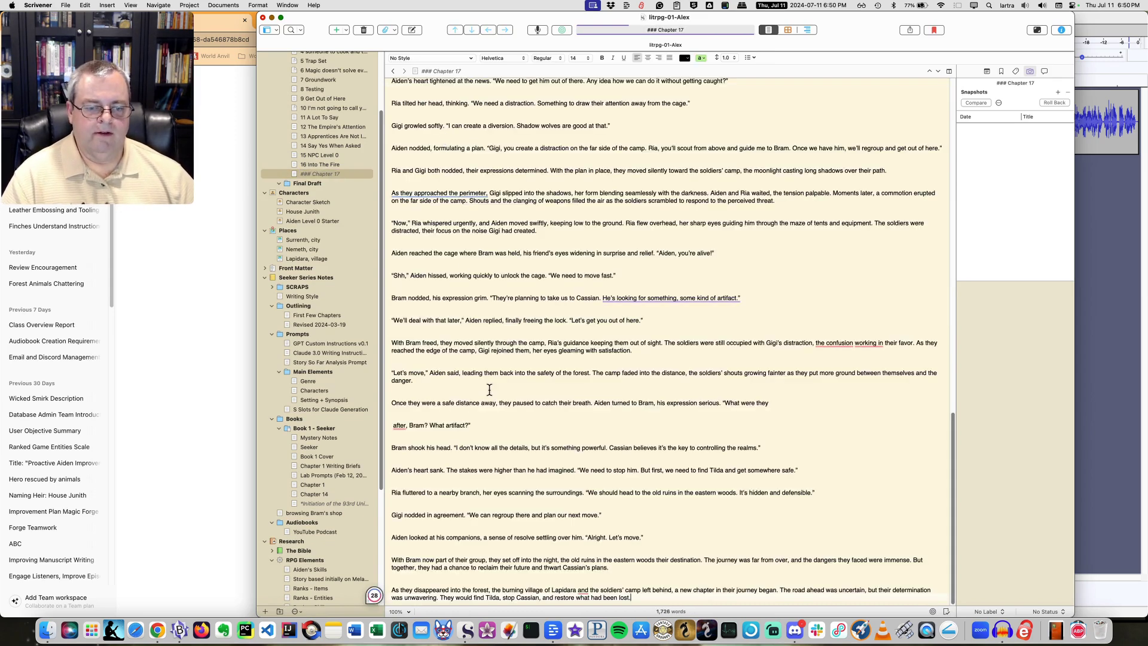
Step: Delete the '### Chapter 17' markdown heading line, keeping the blank line between the first paragraphs
scroll(587, 539, up, 20)
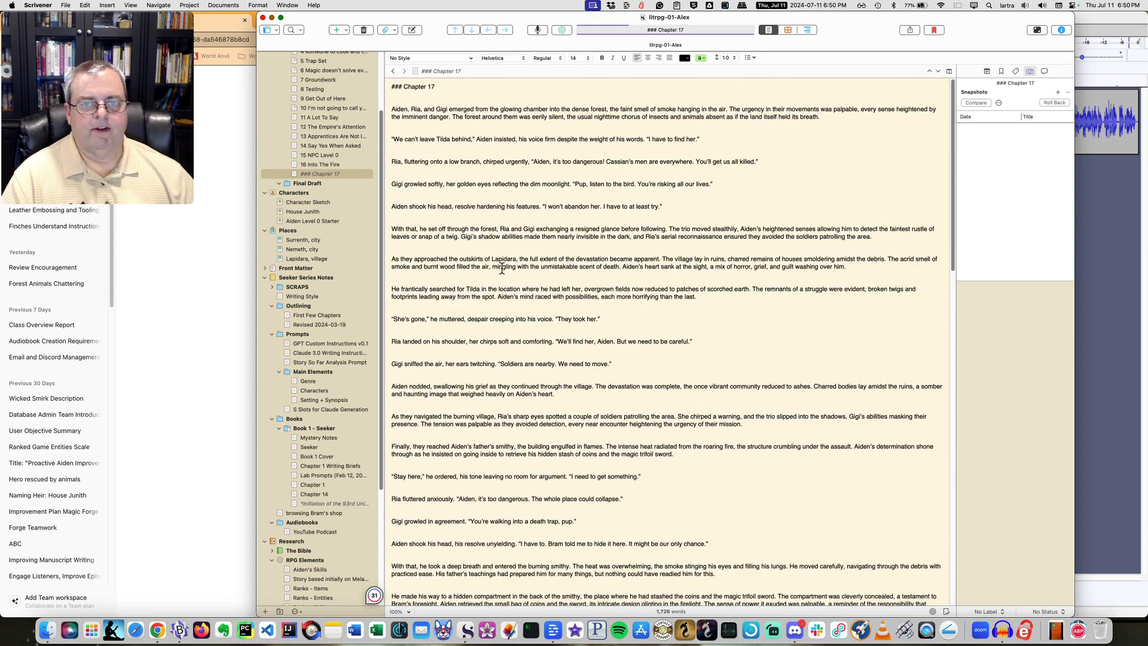
click(479, 88)
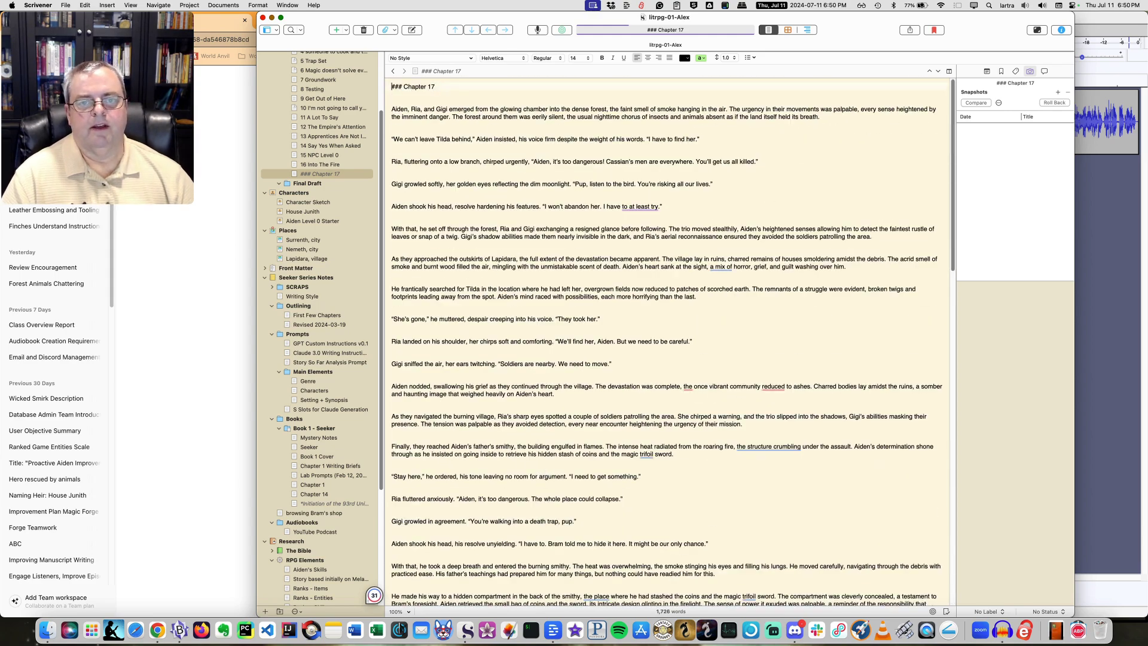
key(Delete)
key(Delete)
key(super+BackSpace)
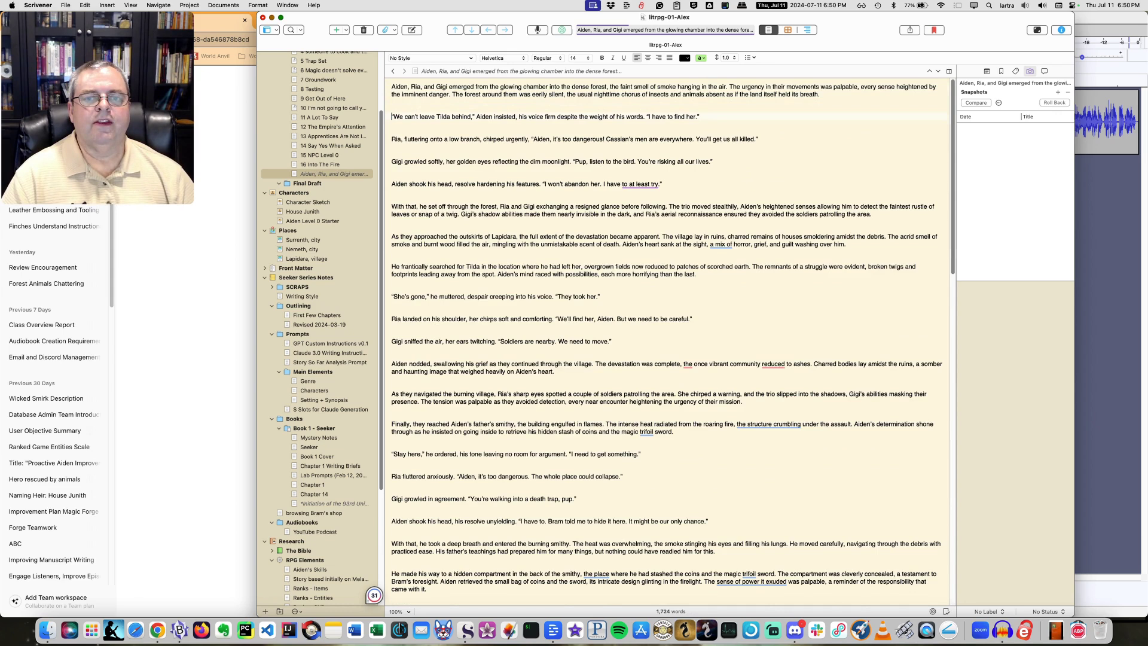
key(BackSpace)
key(Return)
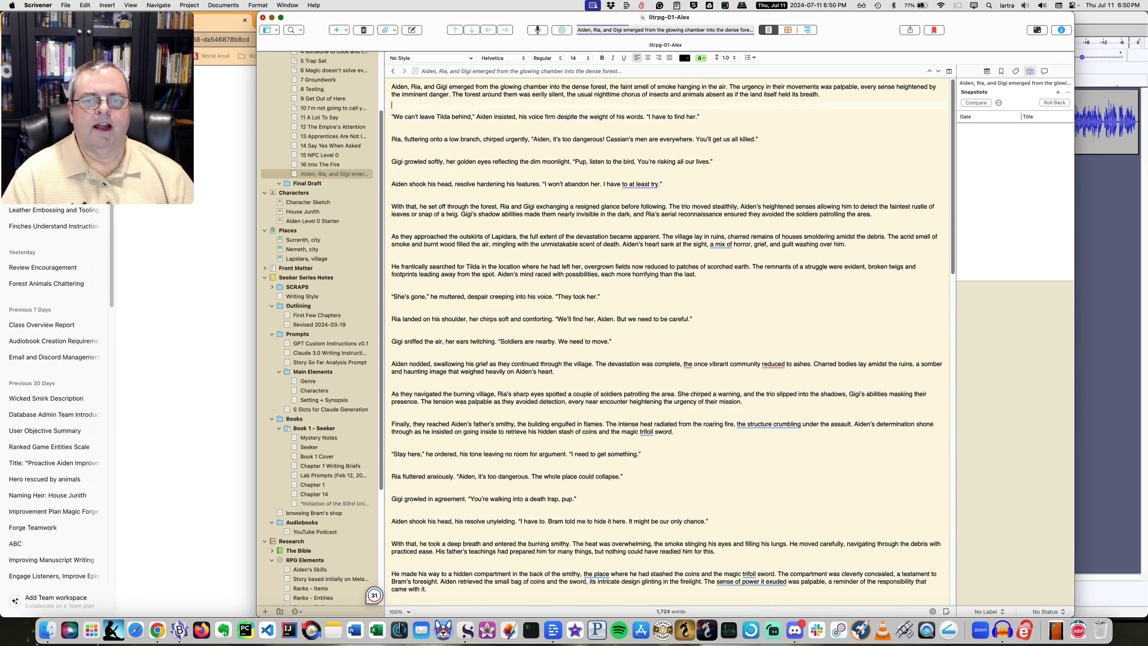